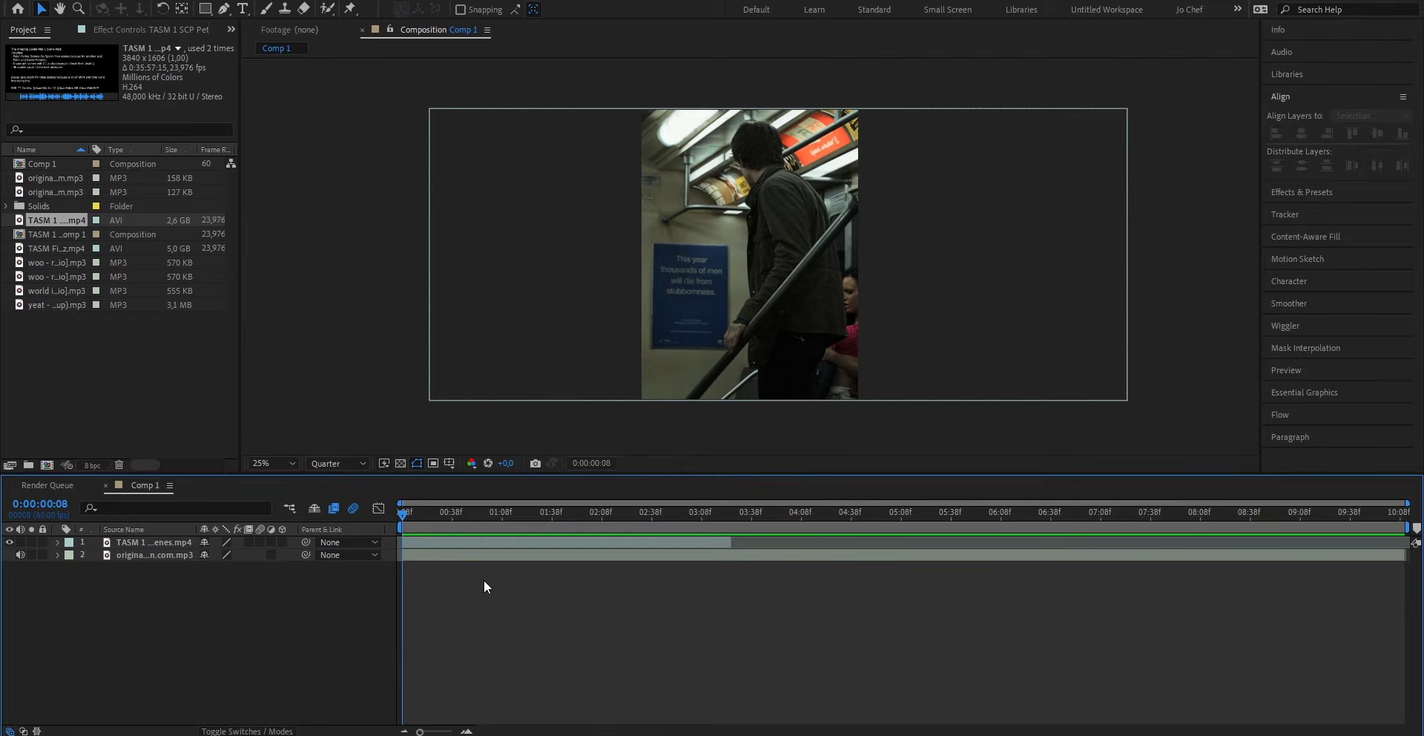
- Convert the MP3 layer's audio to keyframes
{"action": "right_click", "coordinate": [488, 556]}
{"action": "mouse_move", "coordinate": [580, 369]}
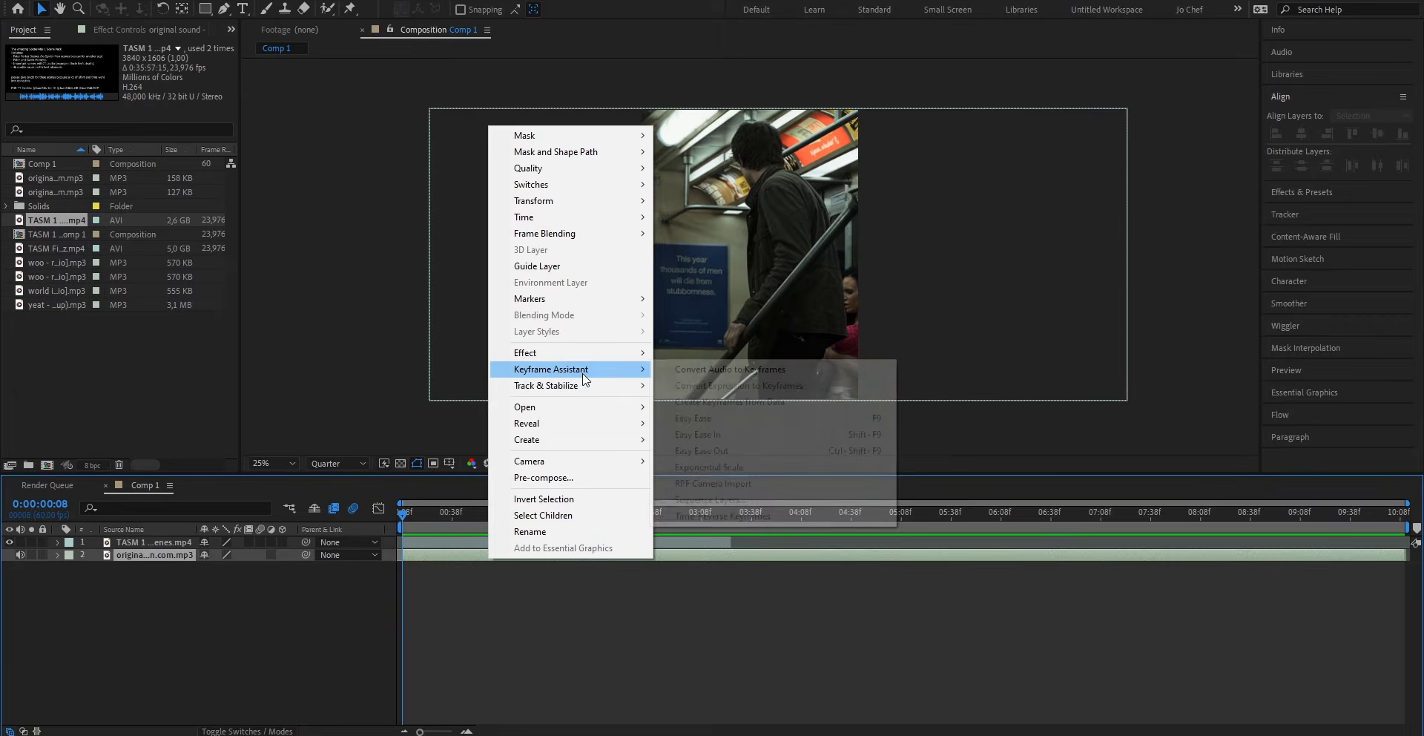
{"action": "left_click", "coordinate": [688, 370]}
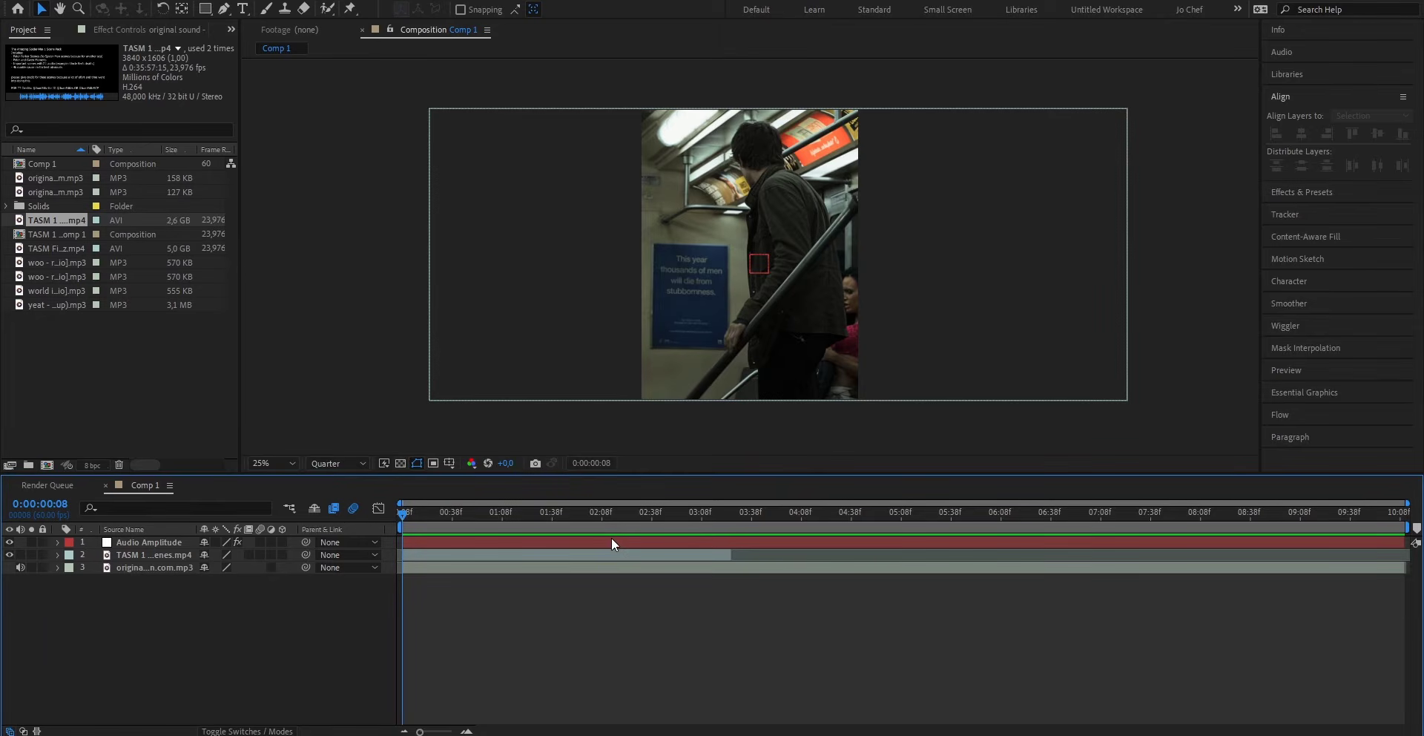
- Reveal the Audio Amplitude layer's keyframes and show the Both Channels slider as a graph
{"action": "left_click", "coordinate": [611, 539]}
{"action": "key", "text": "u"}
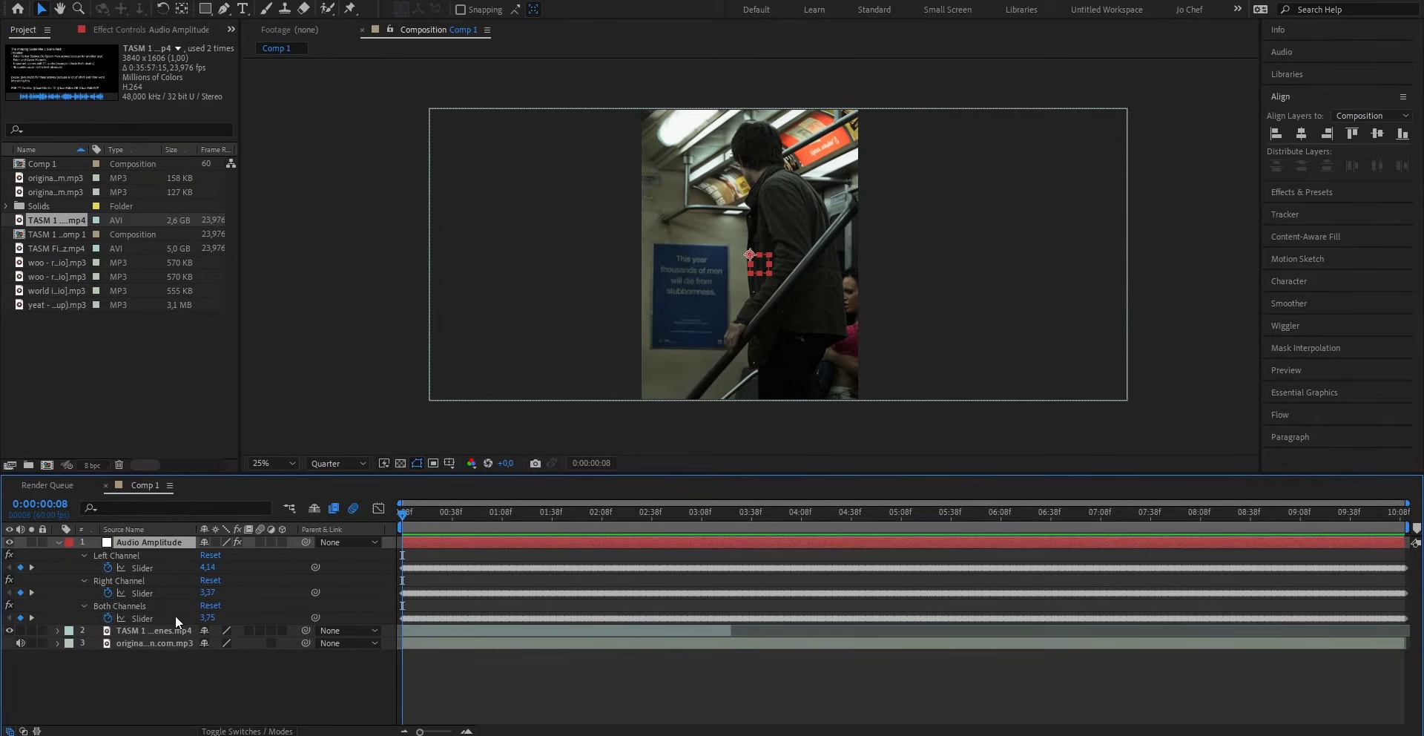
{"action": "left_click", "coordinate": [148, 619]}
{"action": "left_click", "coordinate": [377, 509]}
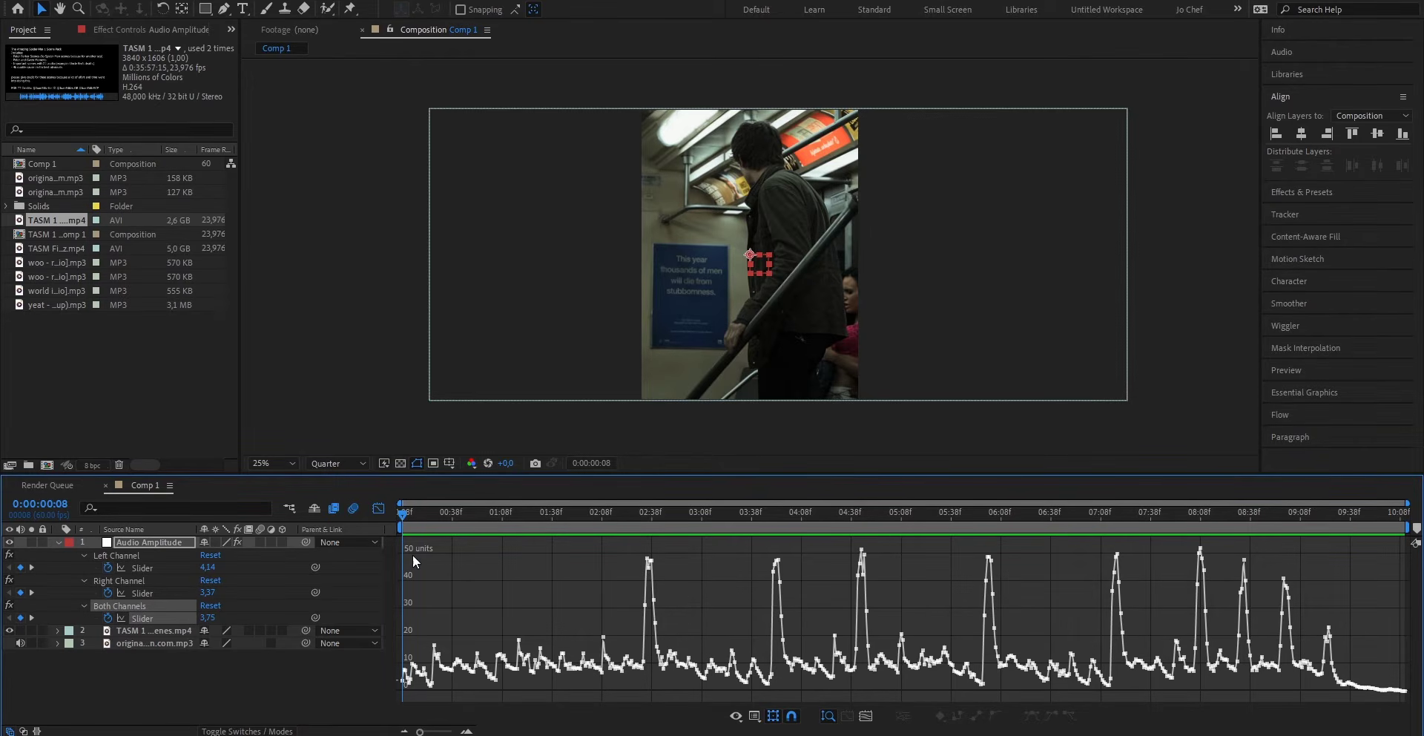
- Add six numbered composition markers on the beats, with the first at the audio peak at 0:00:02:35
{"action": "left_click", "coordinate": [647, 513]}
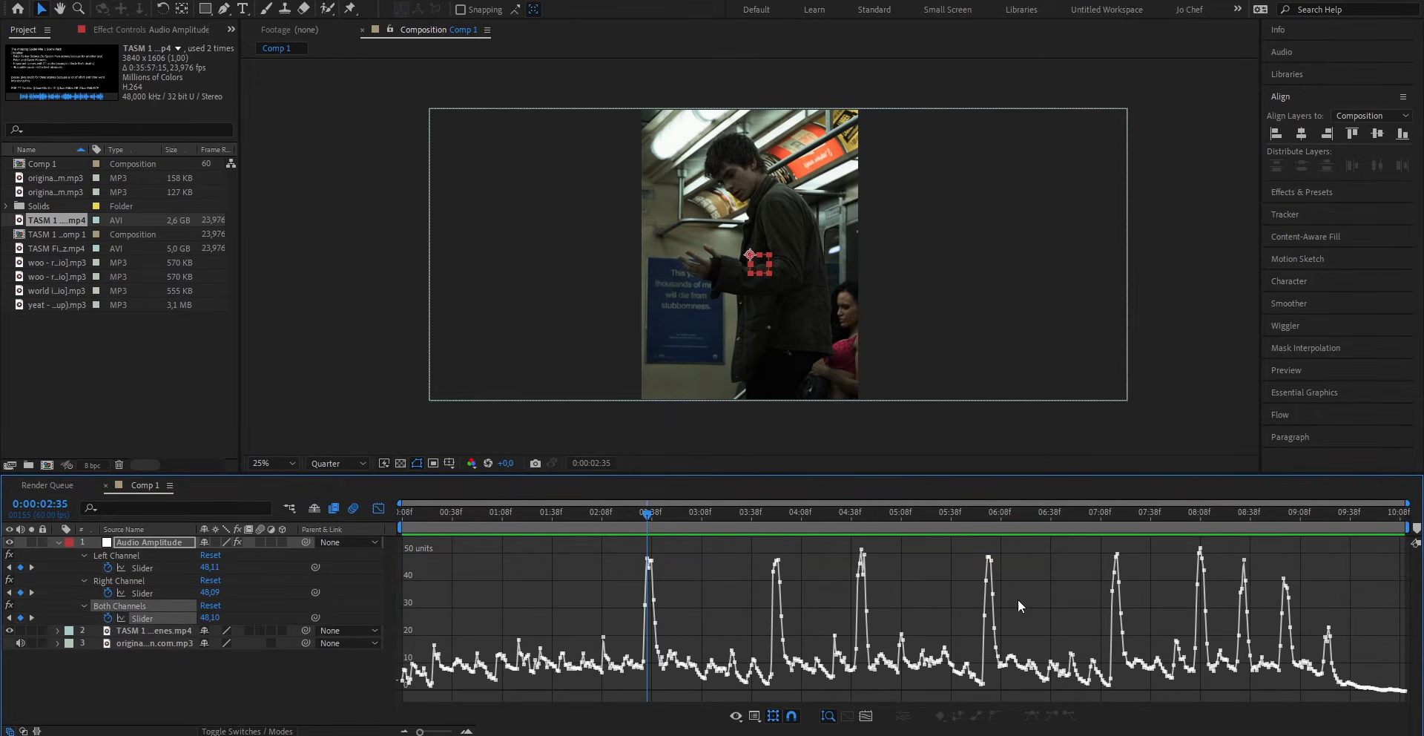
{"action": "left_click_drag", "start_coordinate": [1415, 536], "coordinate": [758, 553]}
{"action": "key", "text": "space"}
{"action": "key", "text": "KP_Multiply"}
{"action": "key", "text": "KP_Multiply"}
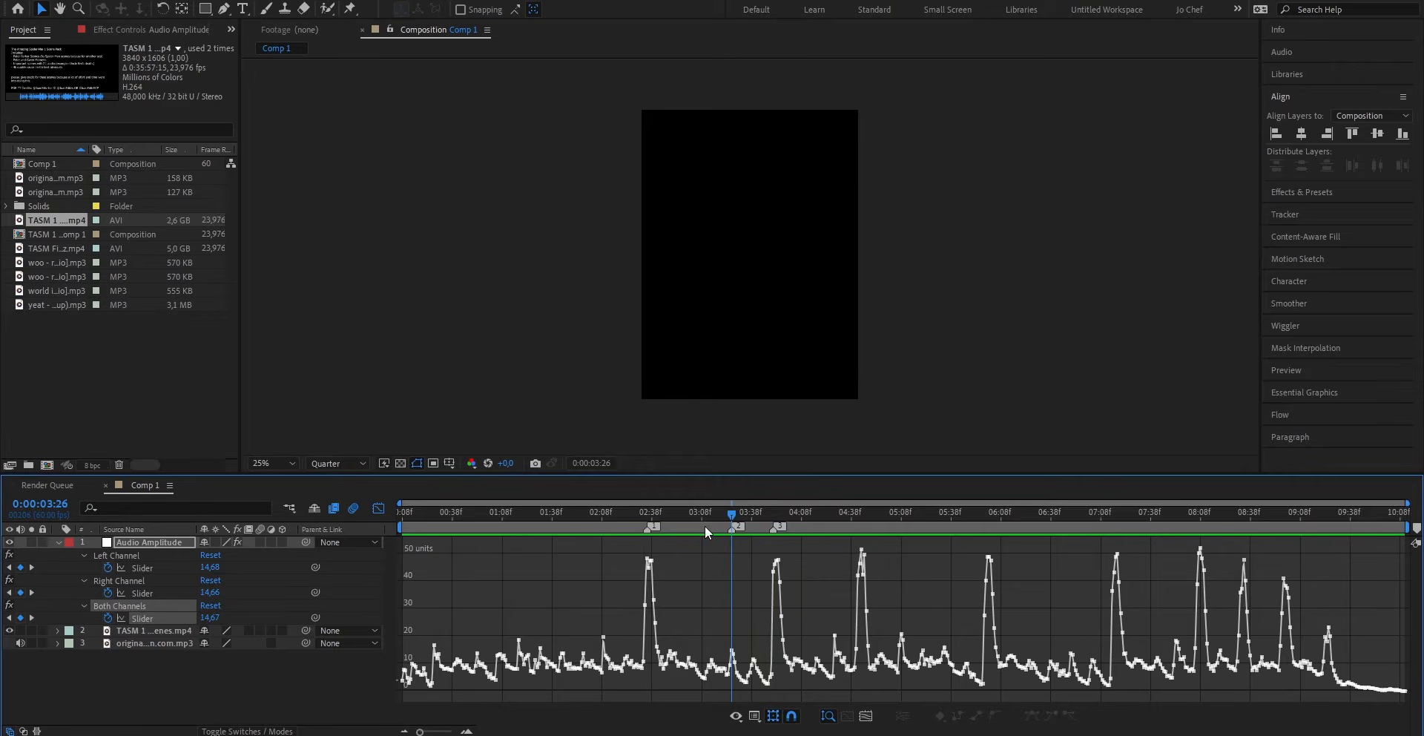
{"action": "key", "text": "KP_Multiply"}
{"action": "key", "text": "KP_Multiply"}
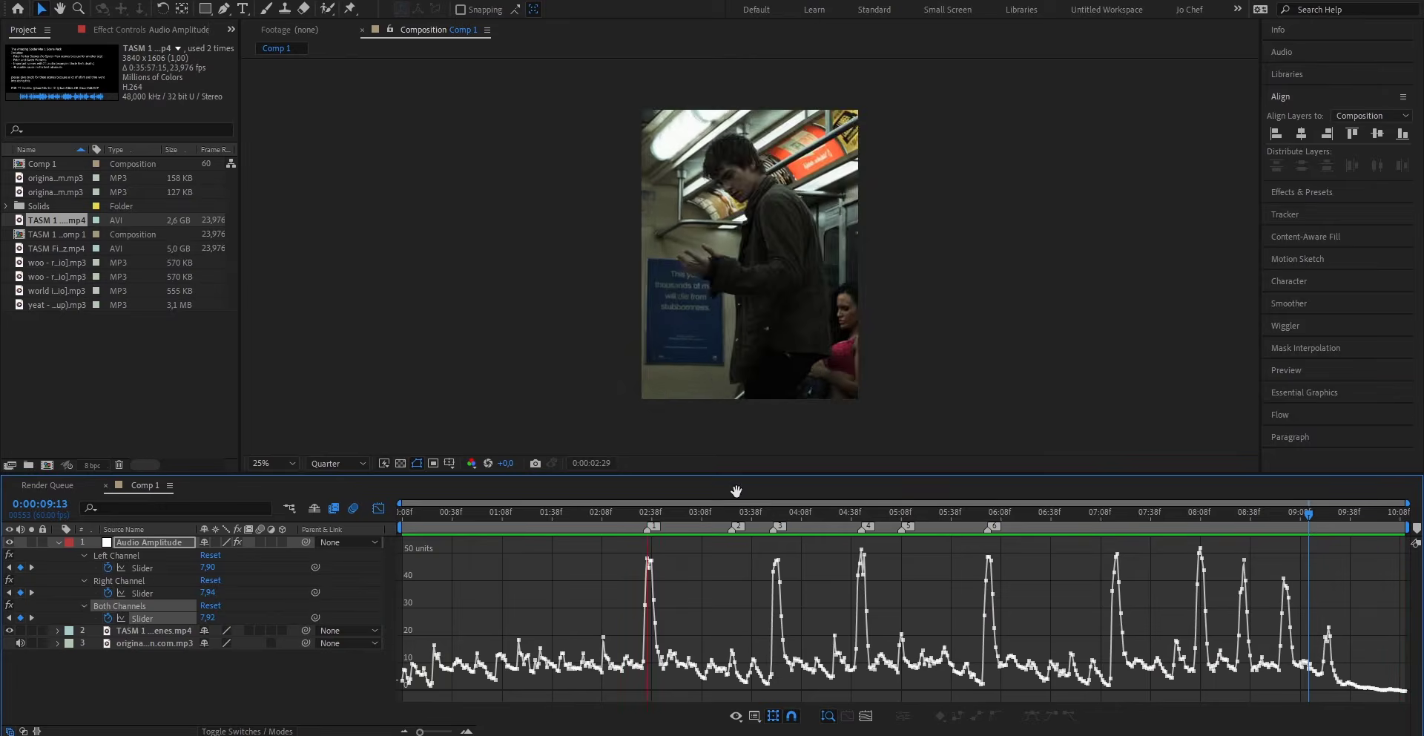
{"action": "key", "text": "KP_Multiply"}
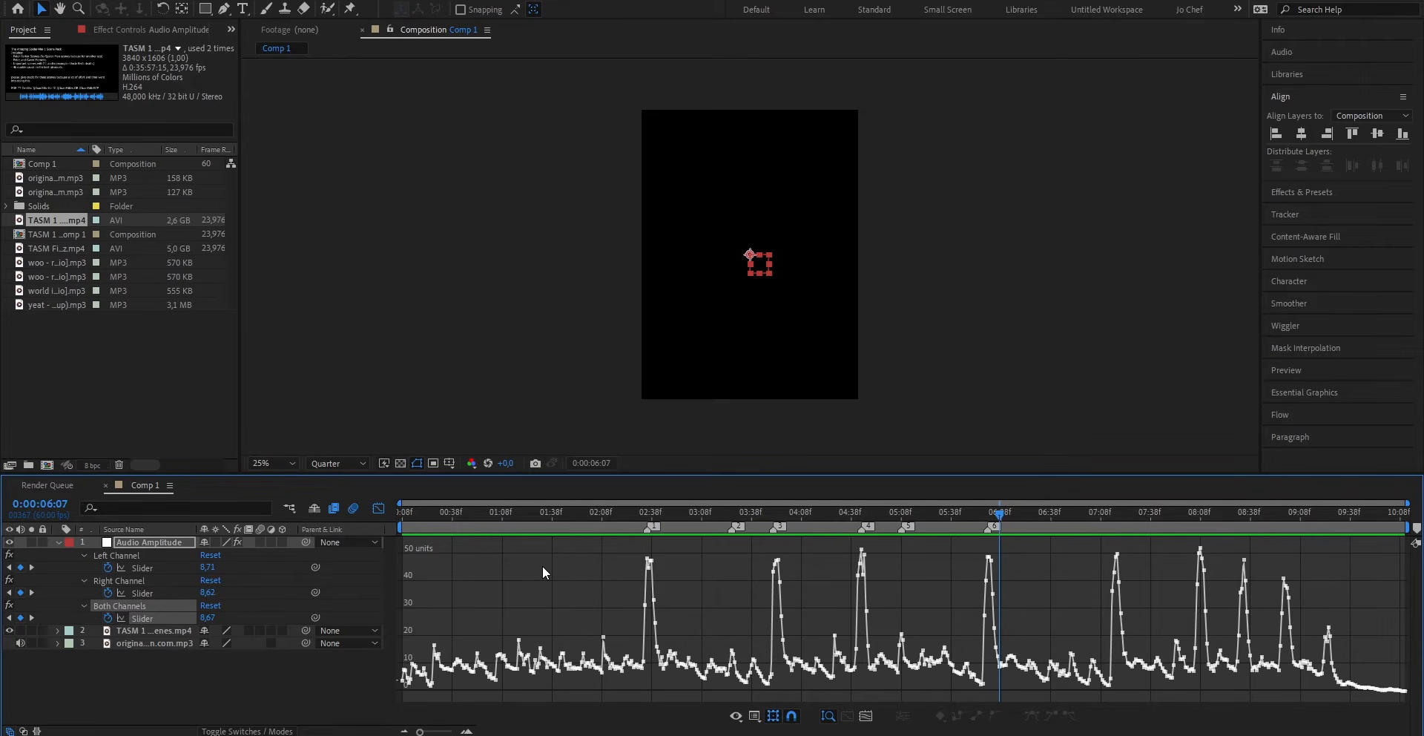
- Close the graph view and delete the Audio Amplitude layer
{"action": "left_click", "coordinate": [379, 509]}
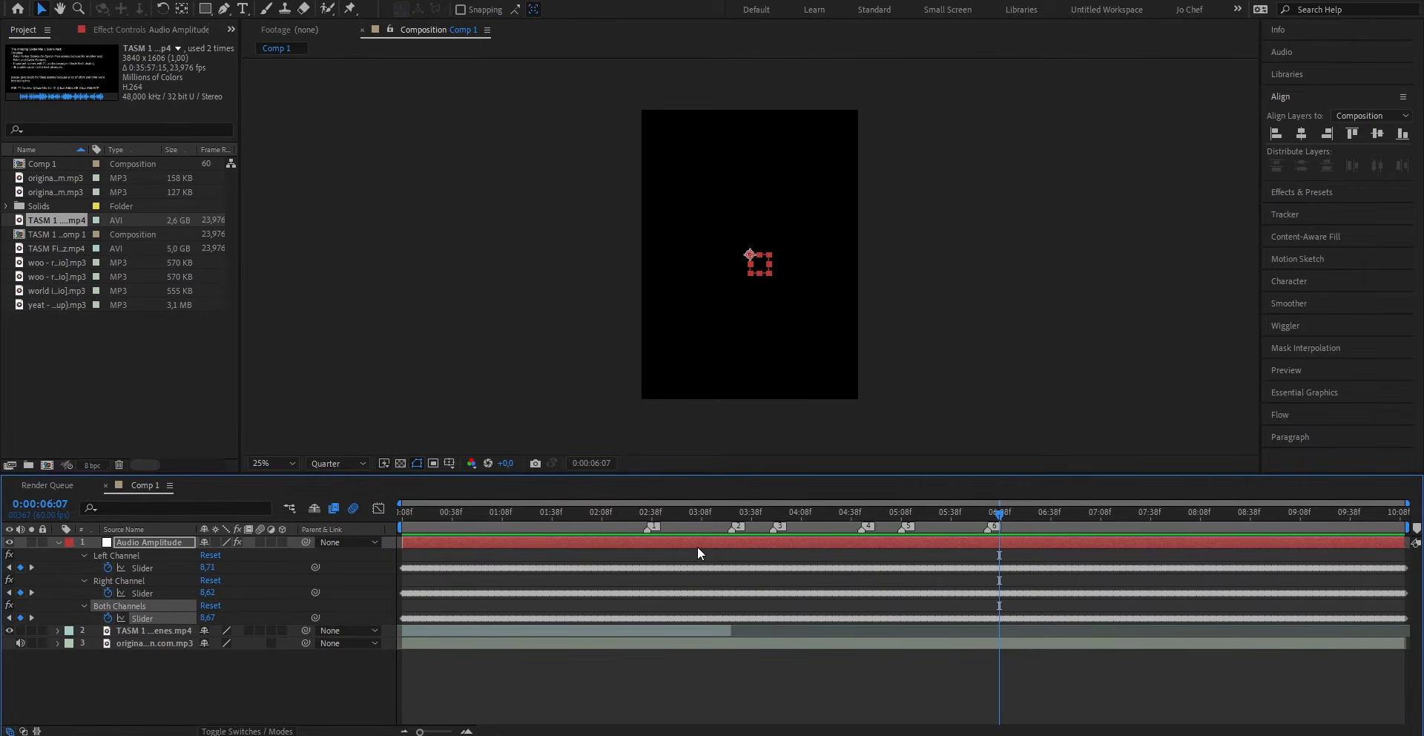
{"action": "left_click", "coordinate": [698, 547]}
{"action": "key", "text": "Delete"}
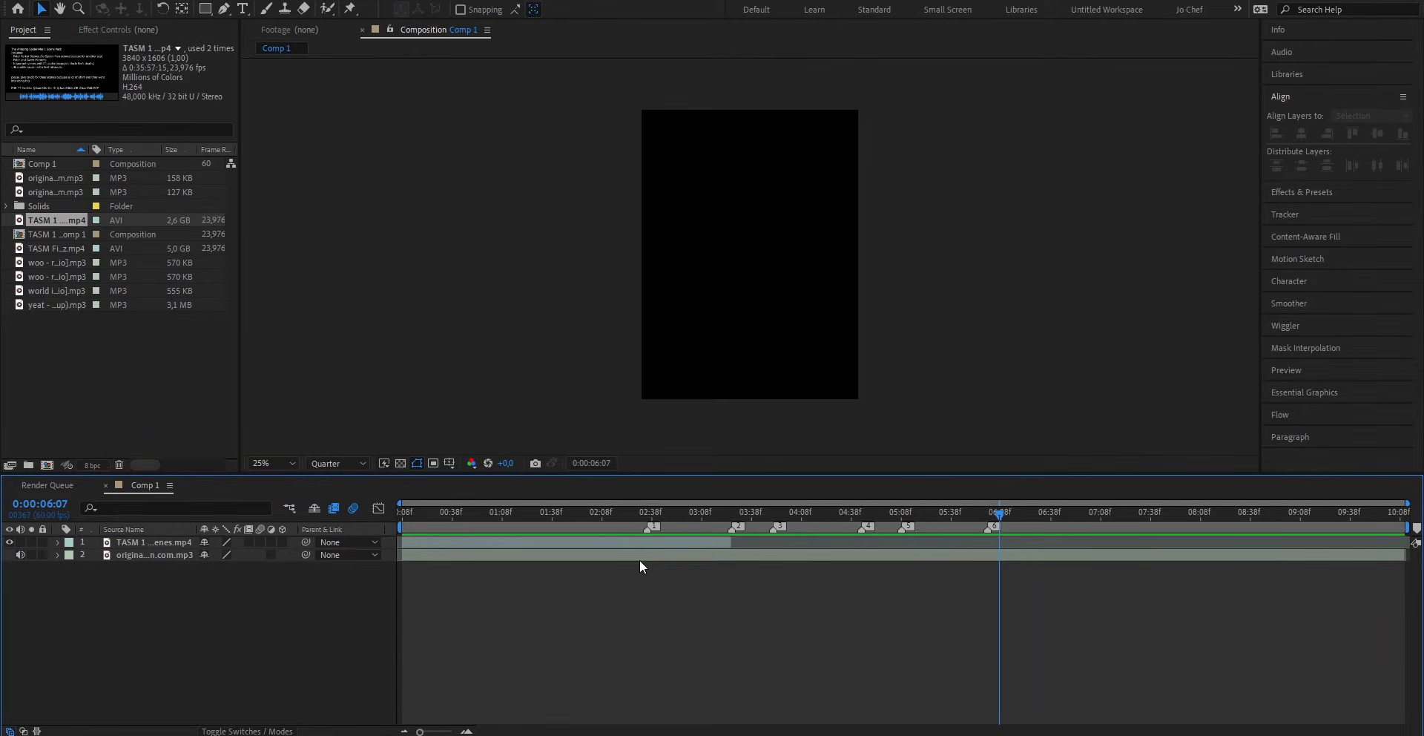
- Split the video layer at the first marker, 0:00:02:35
{"action": "left_click", "coordinate": [647, 511]}
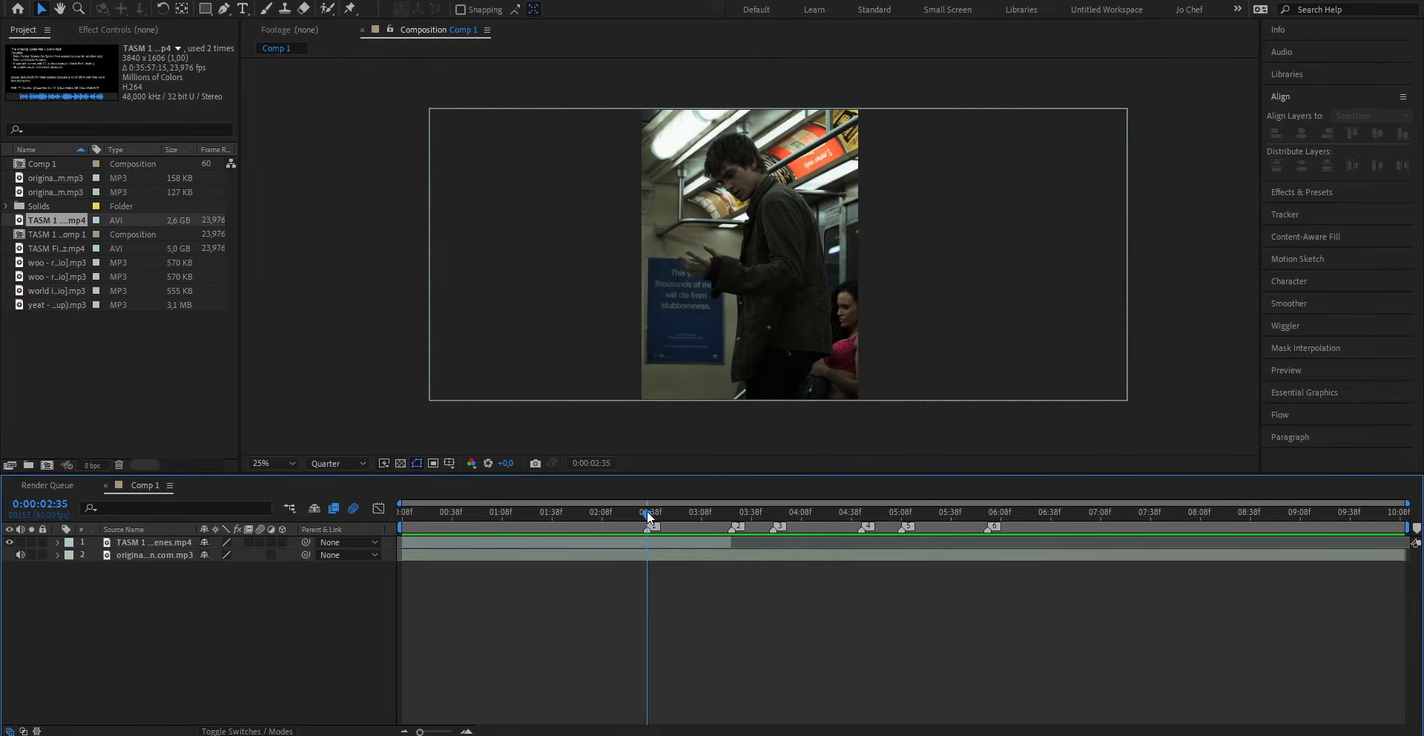
{"action": "right_click", "coordinate": [651, 528]}
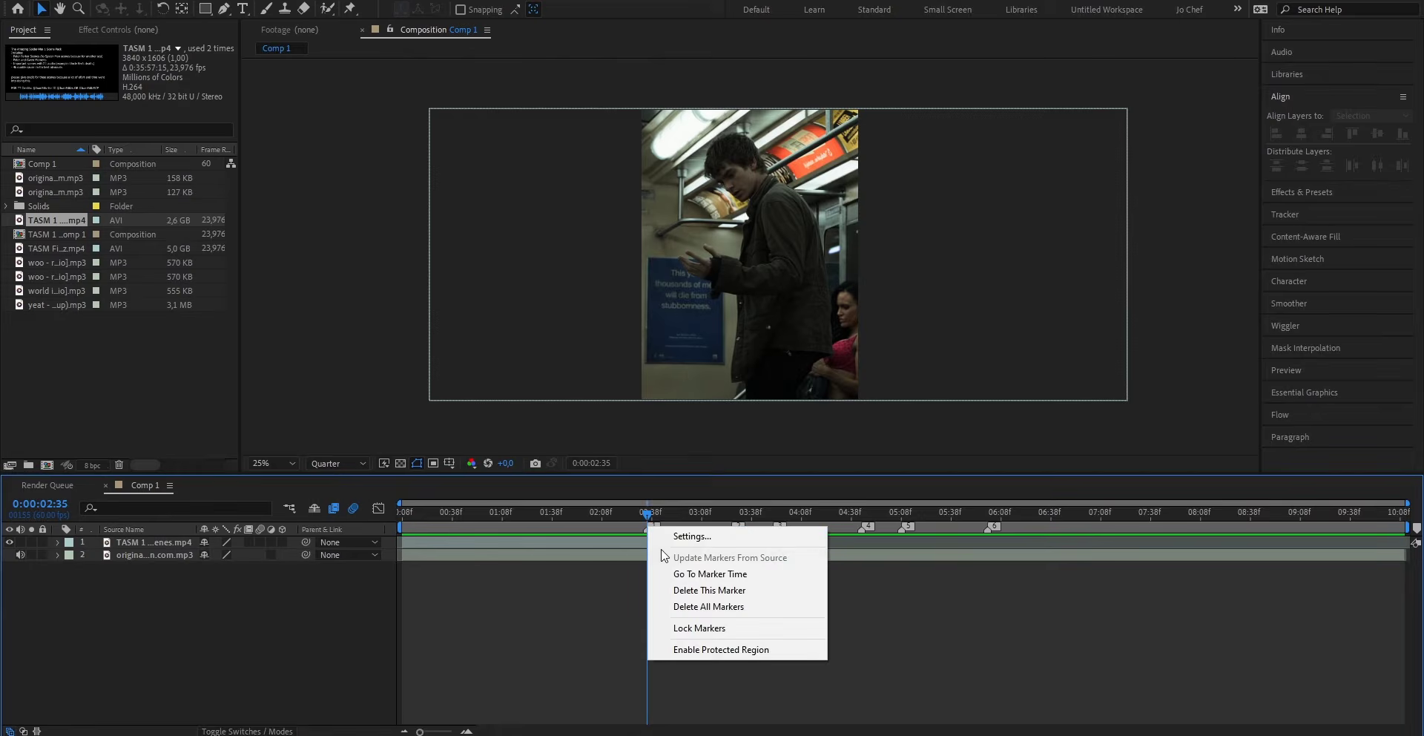
{"action": "left_click", "coordinate": [697, 574]}
{"action": "scroll", "coordinate": [479, 714], "scroll_direction": "up", "scroll_amount": 3}
{"action": "left_click", "coordinate": [896, 549]}
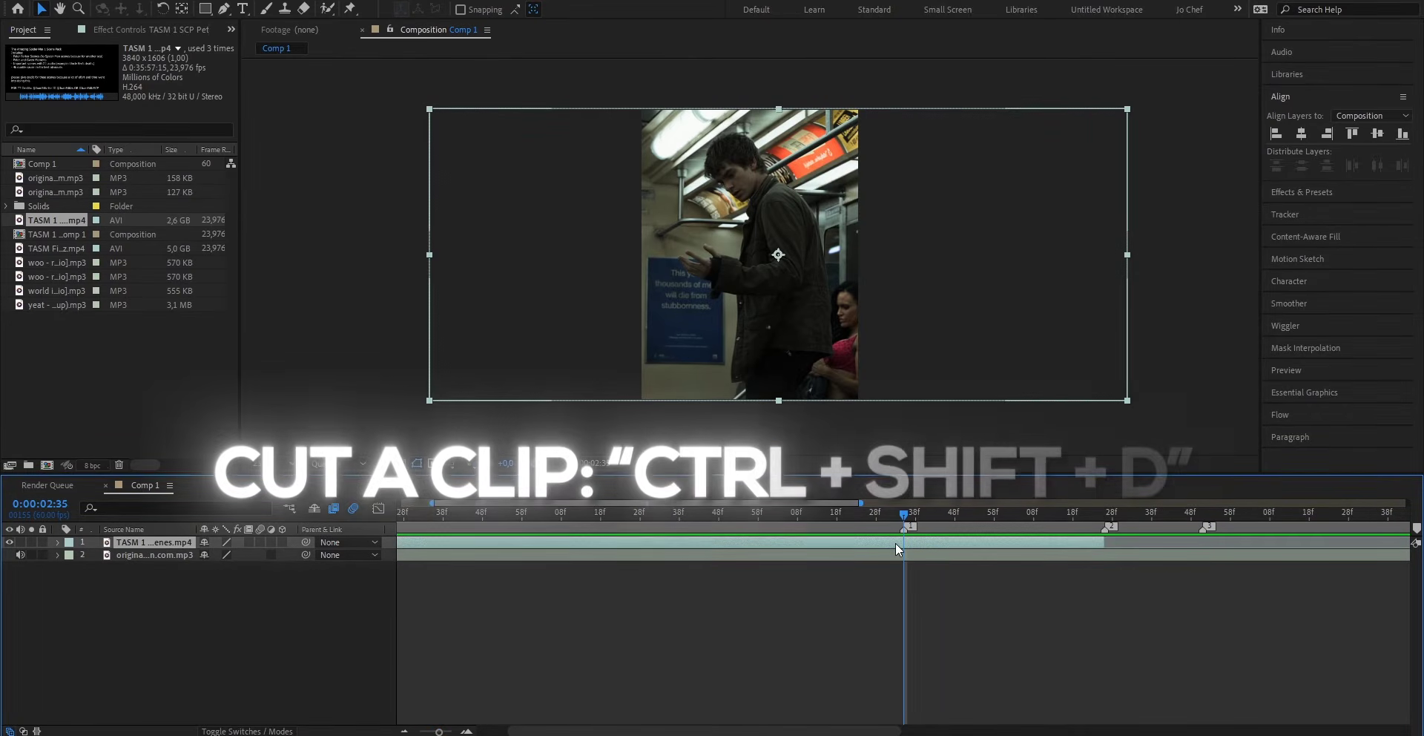
{"action": "key", "text": "ctrl+shift+d"}
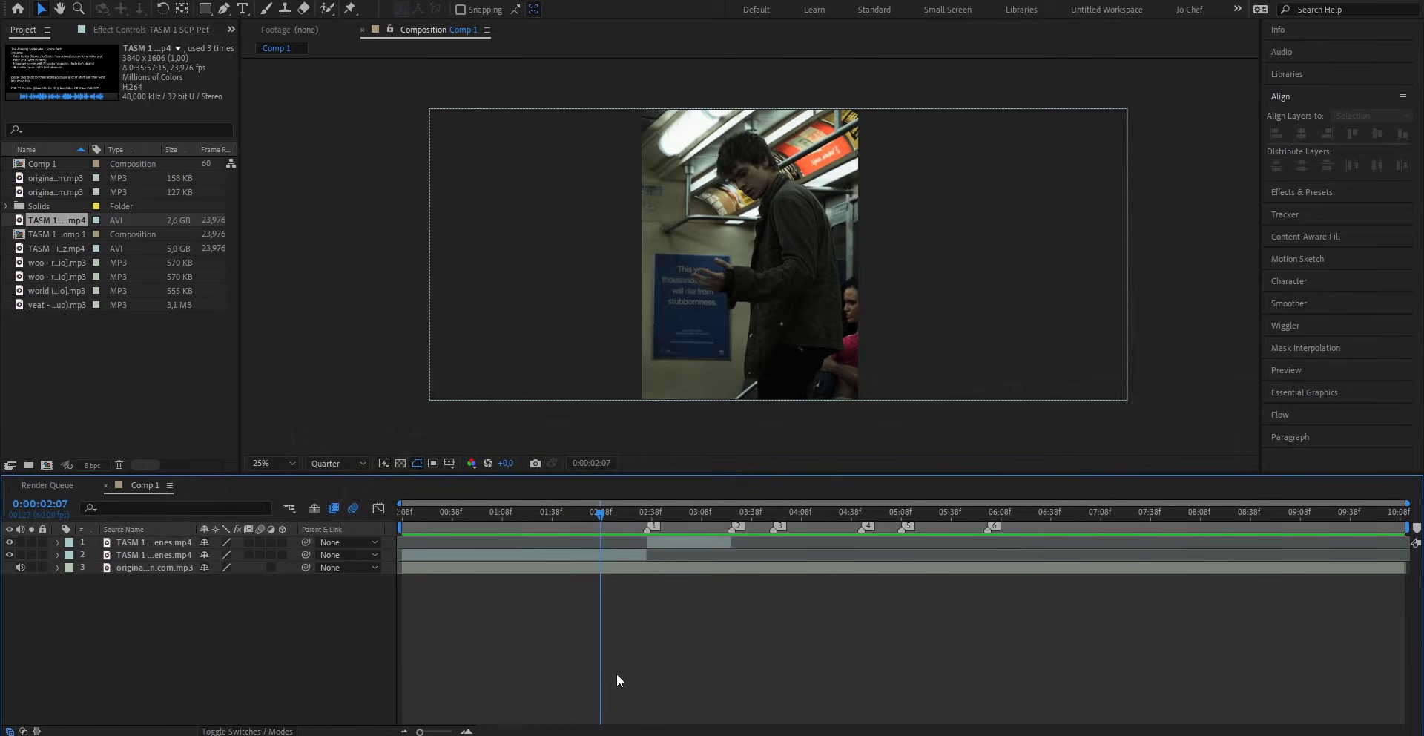
- Add another copy of the TASM 1 clip at the second marker and set its in point to the locker scene at 0:16:05:16
{"action": "left_click", "coordinate": [30, 221]}
{"action": "mouse_move", "coordinate": [30, 221]}
{"action": "left_mouse_down"}
{"action": "mouse_move", "coordinate": [520, 371]}
{"action": "mouse_move", "coordinate": [738, 541]}
{"action": "left_mouse_up"}
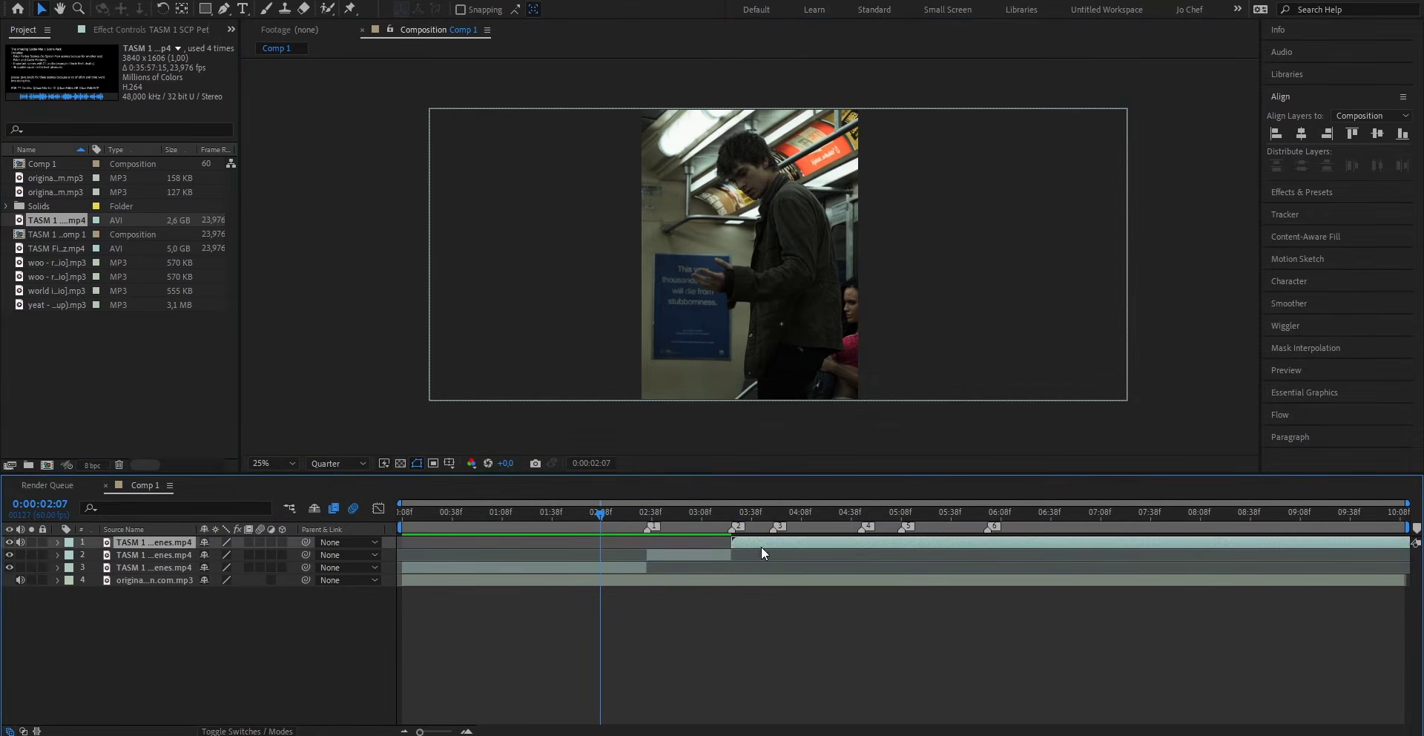
{"action": "double_click", "coordinate": [730, 543]}
{"action": "left_click_drag", "start_coordinate": [400, 432], "coordinate": [696, 437]}
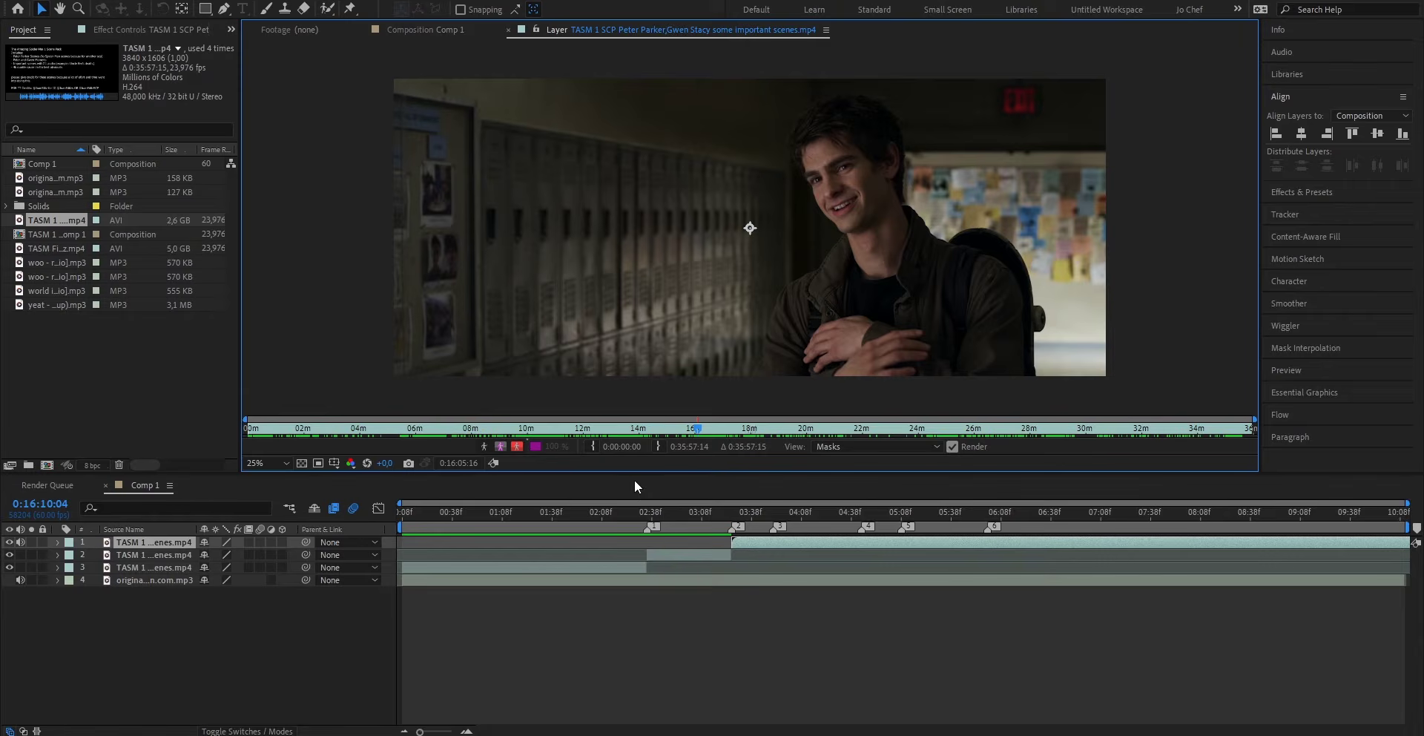
{"action": "left_click", "coordinate": [594, 447]}
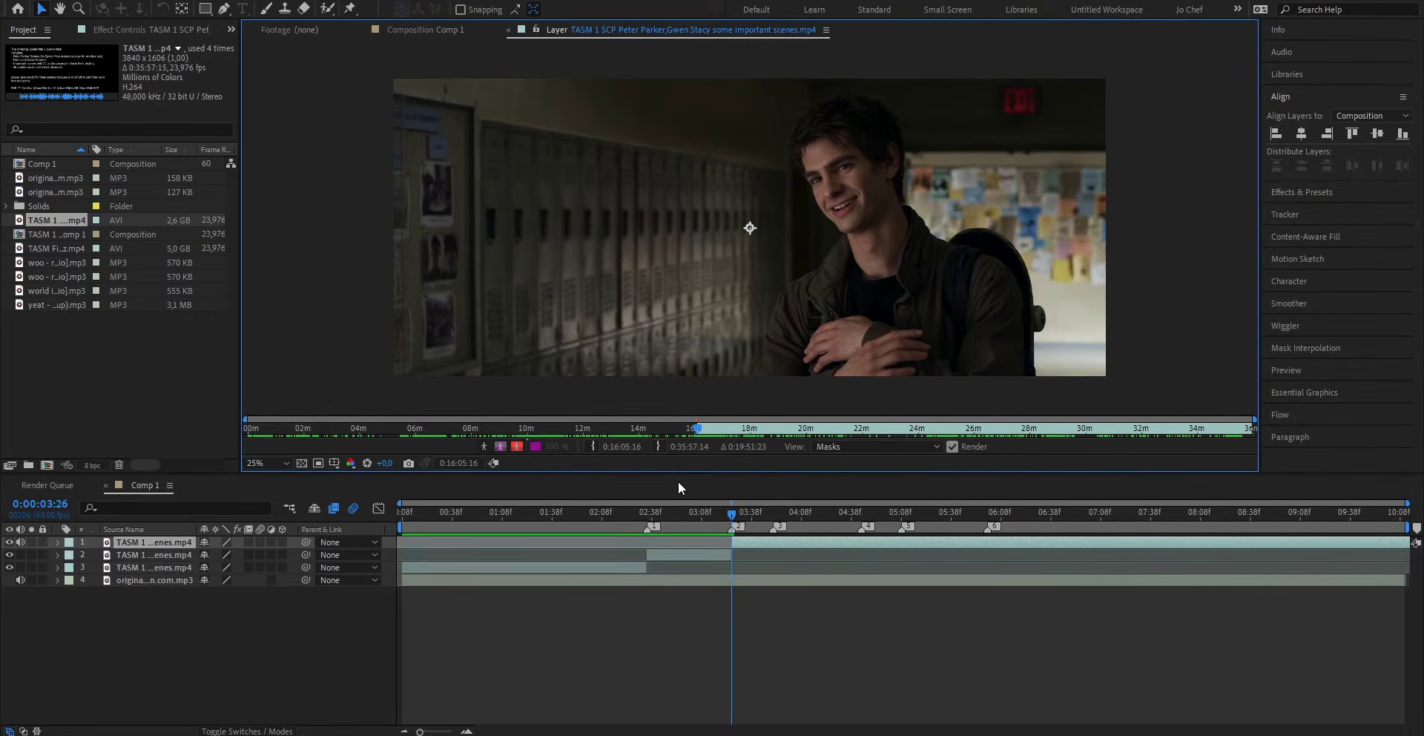
- Split the locker clip at the third marker, 0:00:03:51, and pick a different source scene for the new segment
{"action": "left_click", "coordinate": [773, 512]}
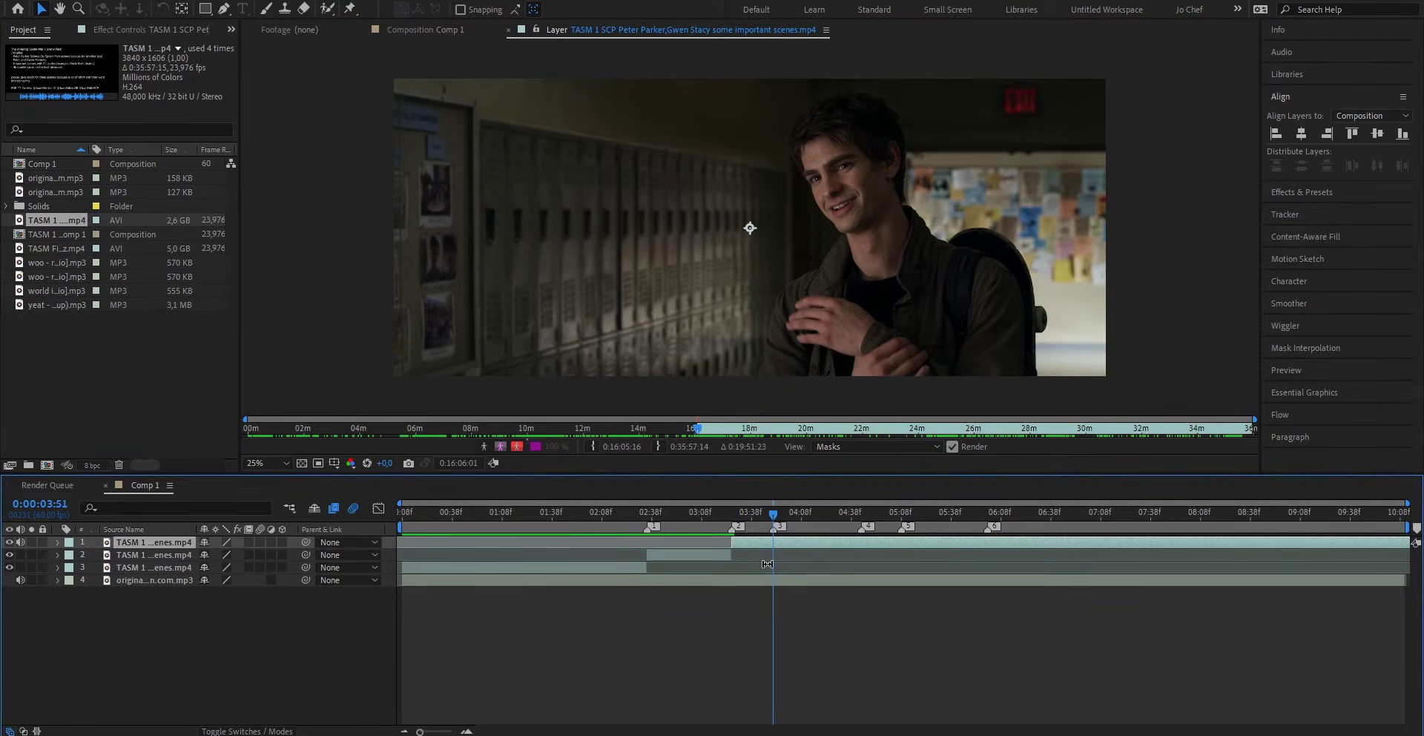
{"action": "key", "text": "ctrl+shift+d"}
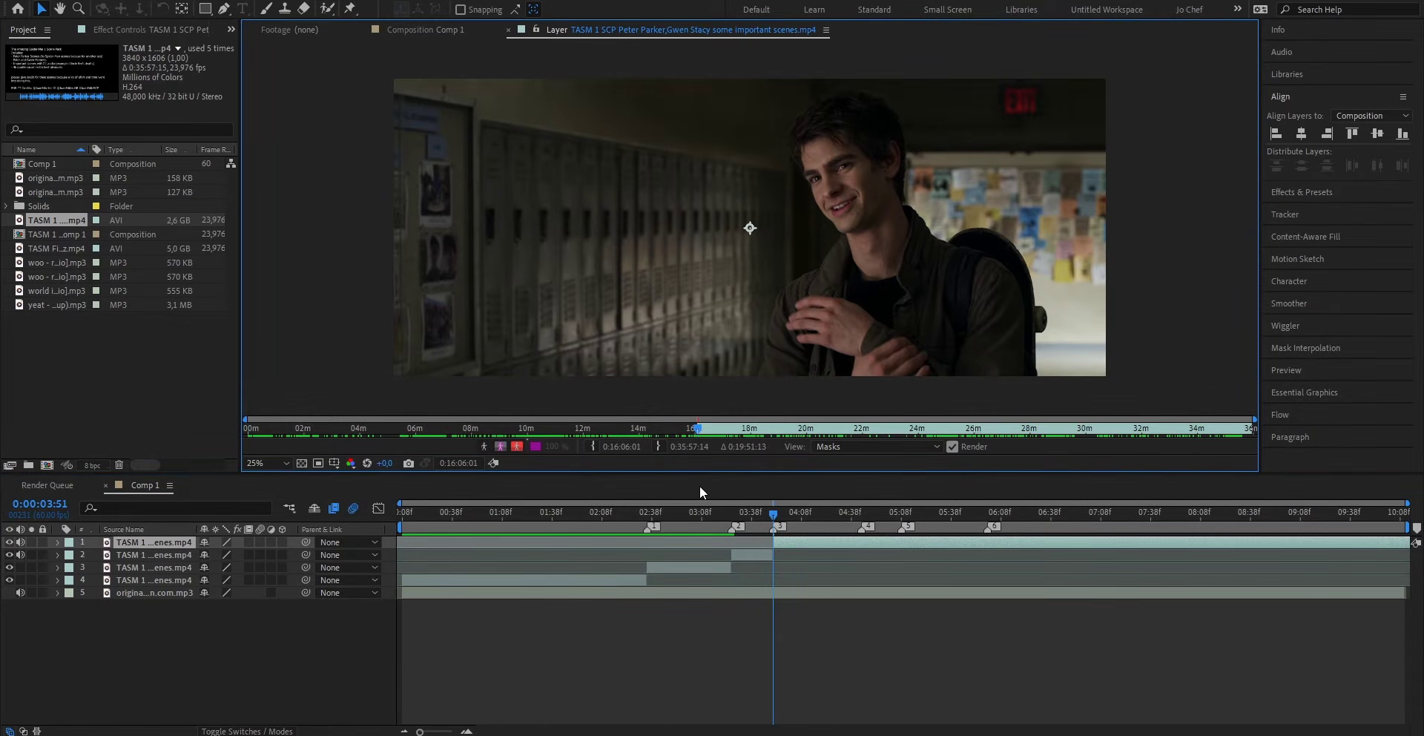
{"action": "left_click_drag", "start_coordinate": [698, 428], "coordinate": [709, 433]}
- Split the clip at the fourth and fifth markers, and give the last segment a different scene that ends at the sixth marker
{"action": "left_click_drag", "start_coordinate": [773, 514], "coordinate": [902, 512]}
{"action": "key", "text": "ctrl+shift+d"}
{"action": "key", "text": "ctrl+shift+d"}
{"action": "left_click_drag", "start_coordinate": [742, 427], "coordinate": [1049, 430]}
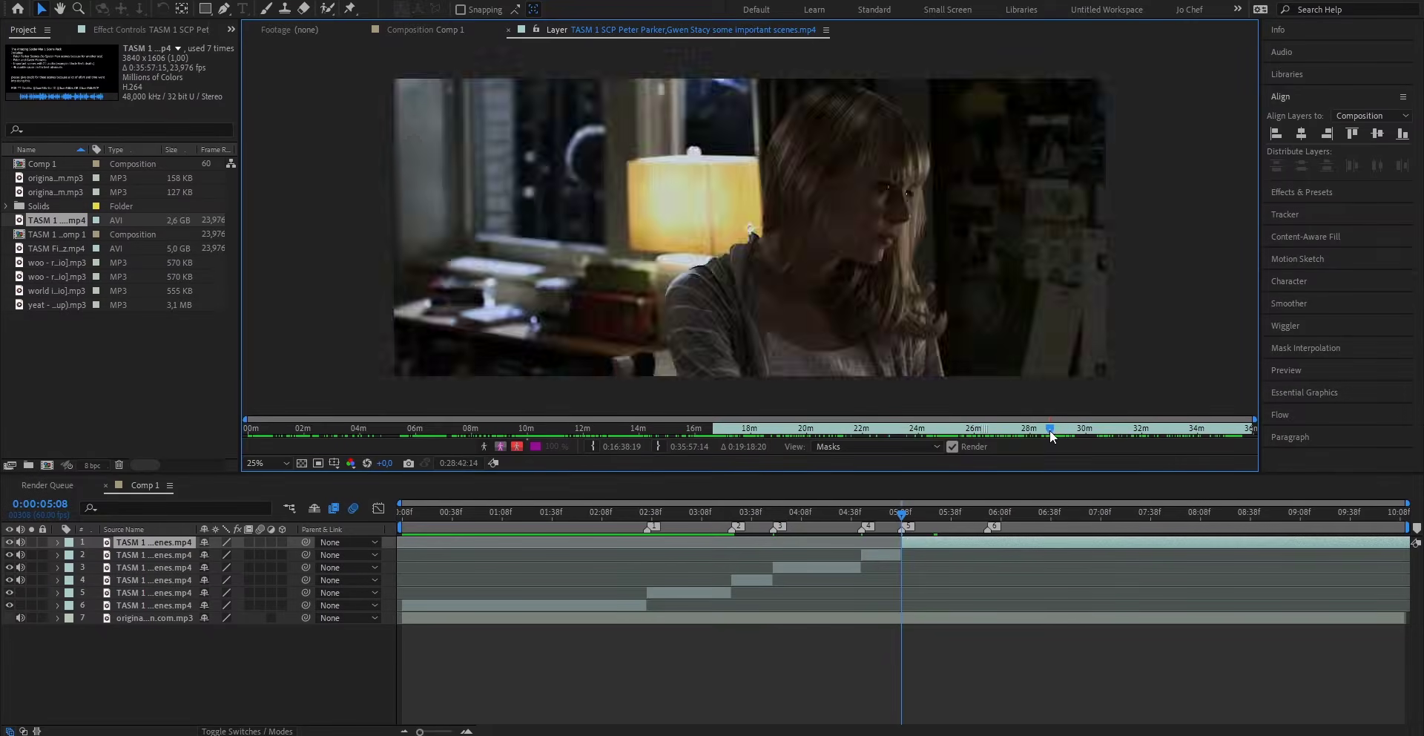
{"action": "key", "text": "alt+]"}
- Shift the locker clip sideways so the smiling man sits within the frame, and align it vertically to the composition centre
{"action": "left_click_drag", "start_coordinate": [954, 511], "coordinate": [750, 531]}
{"action": "left_click", "coordinate": [563, 674]}
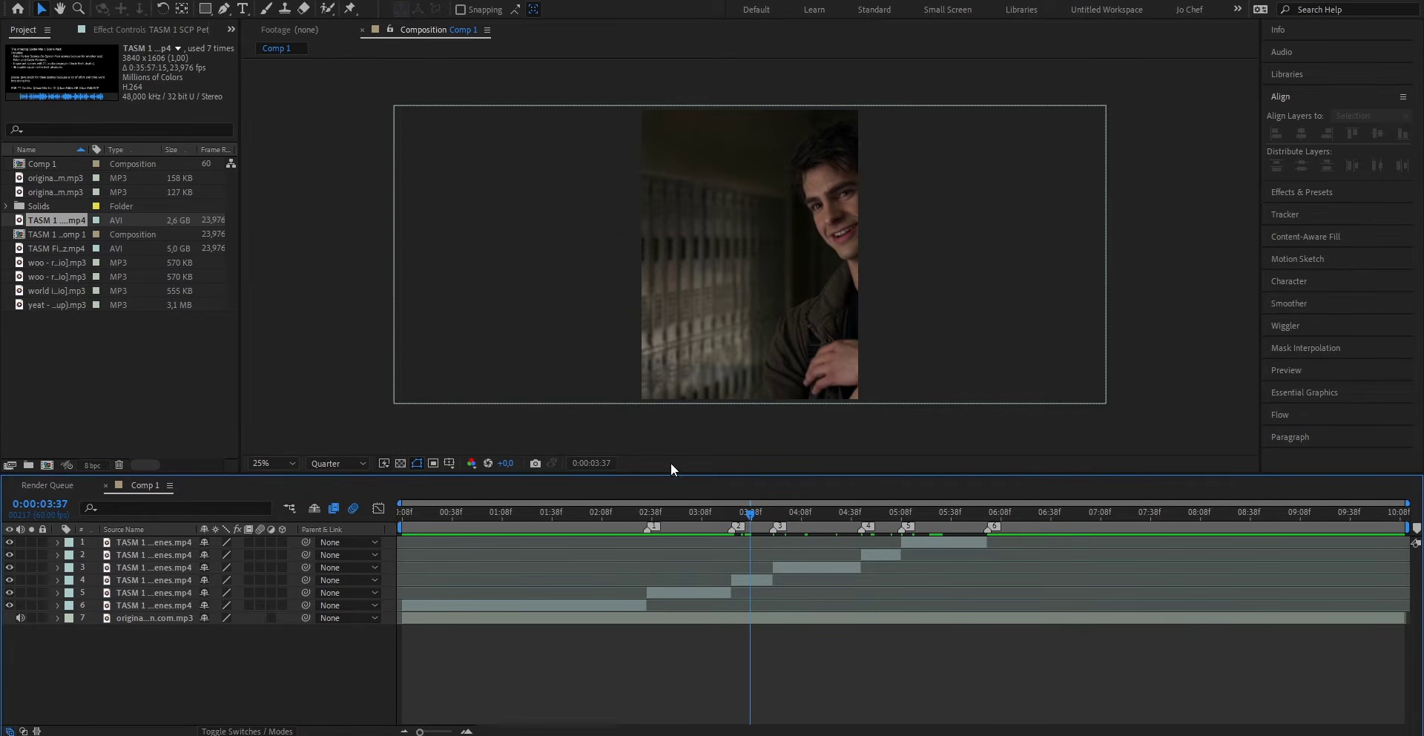
{"action": "left_click", "coordinate": [996, 359]}
{"action": "left_click_drag", "start_coordinate": [977, 314], "coordinate": [842, 313]}
{"action": "left_click", "coordinate": [1374, 139]}
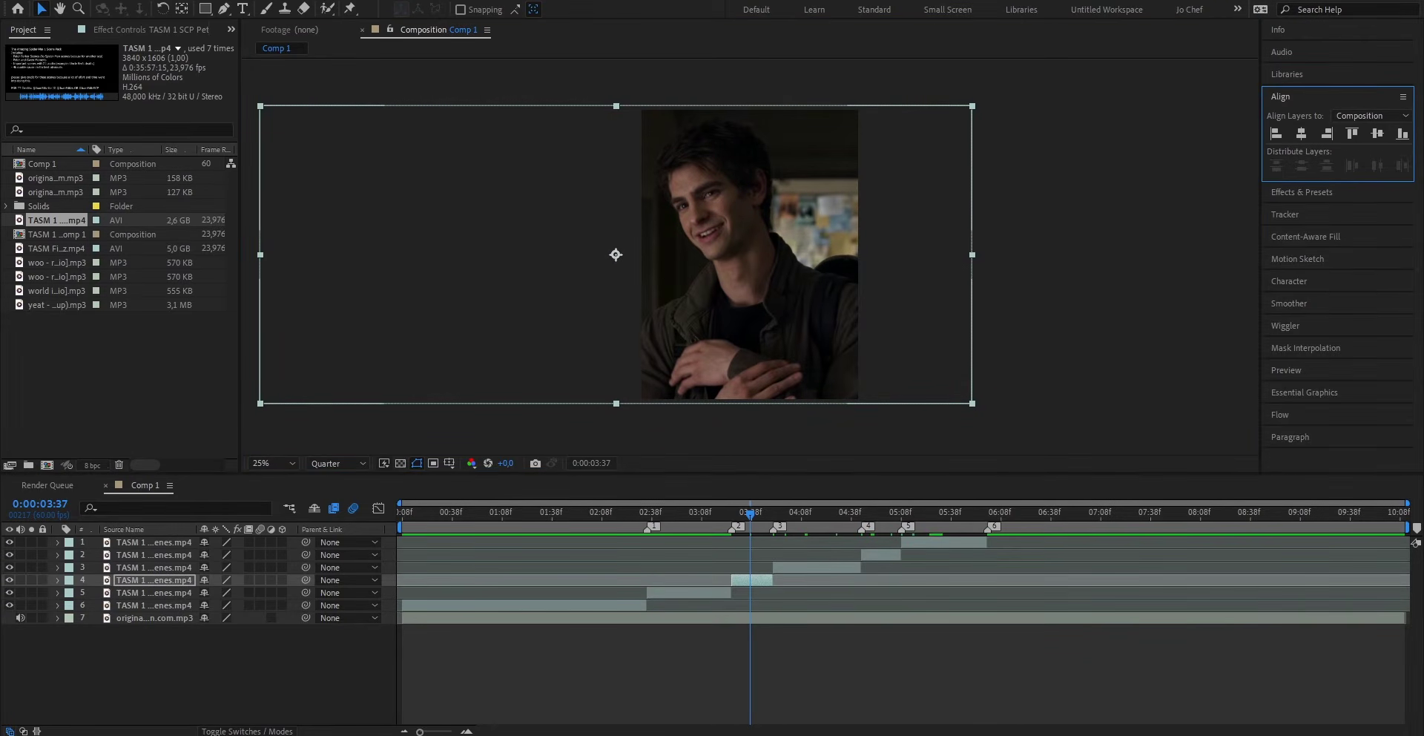
- Enable frame blending and motion blur on all six video layers
{"action": "left_click", "coordinate": [943, 667]}
{"action": "left_click", "coordinate": [153, 545]}
{"action": "left_click", "coordinate": [153, 602], "text": "shift"}
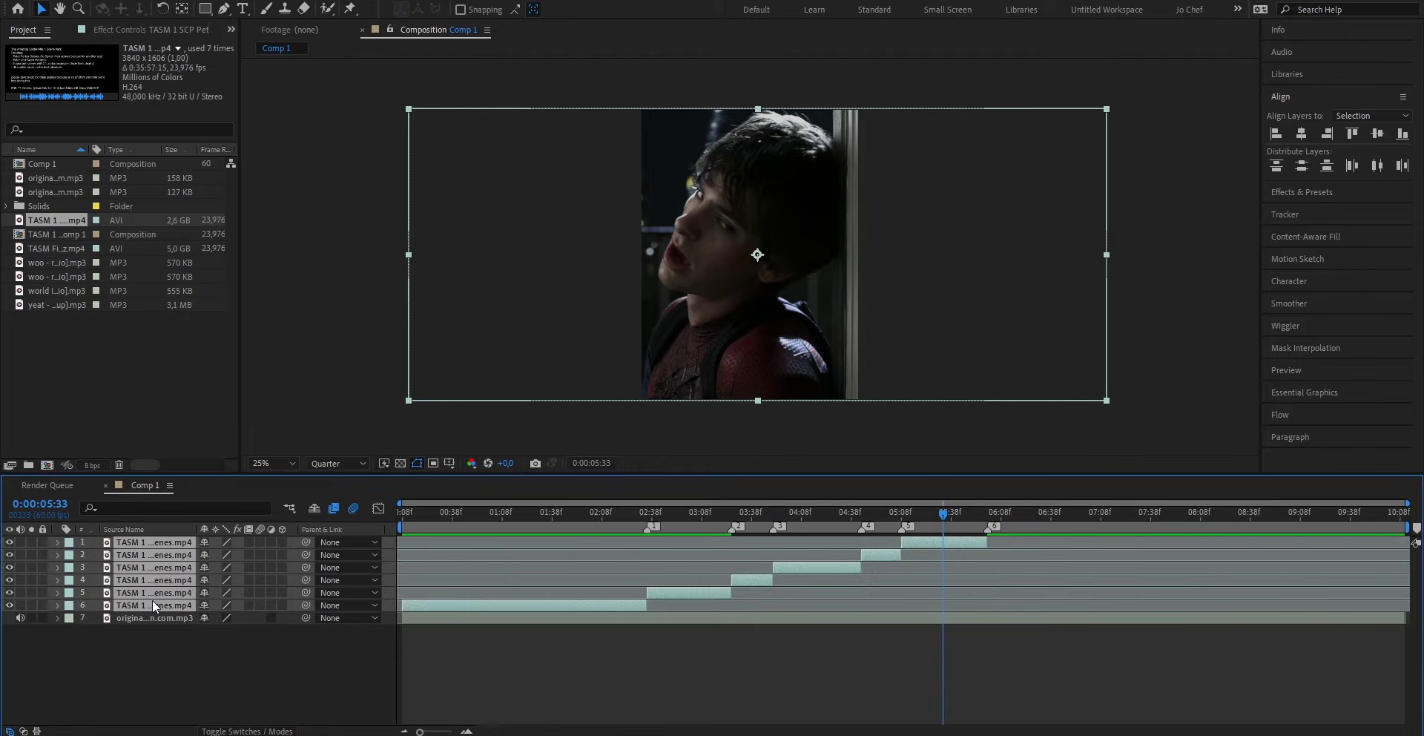
{"action": "left_click", "coordinate": [248, 542]}
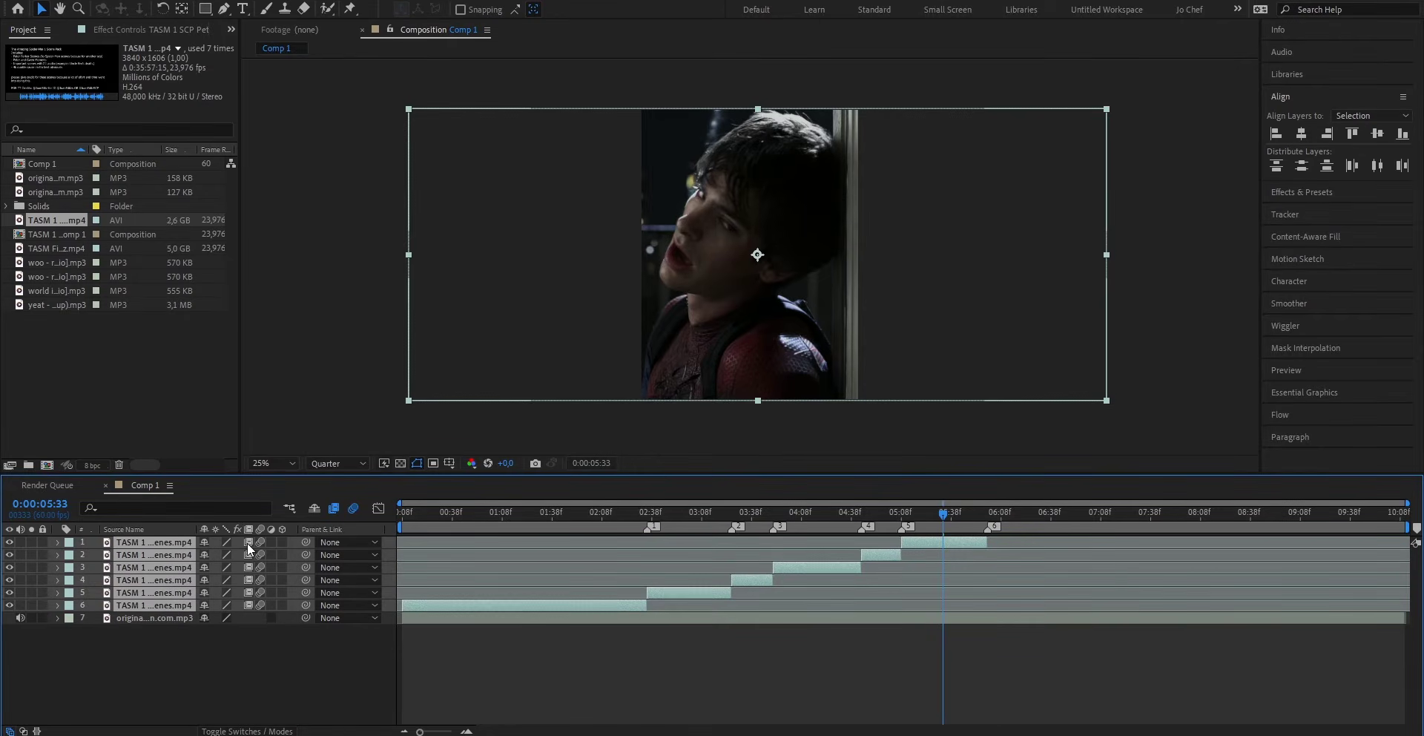
- Check the frame rate in Comp 1's composition settings and accept the settings
{"action": "left_click", "coordinate": [338, 367]}
{"action": "right_click", "coordinate": [340, 349]}
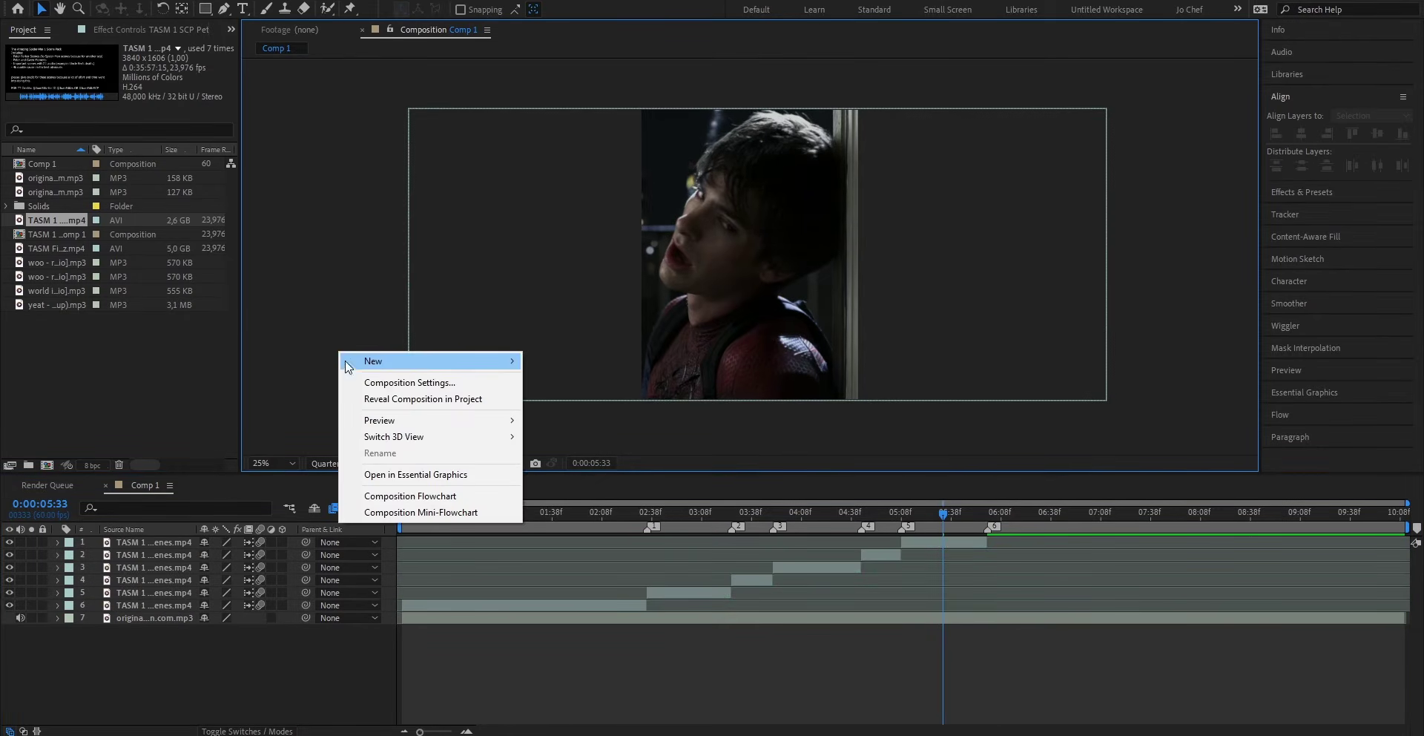
{"action": "left_click", "coordinate": [361, 378]}
{"action": "double_click", "coordinate": [470, 360]}
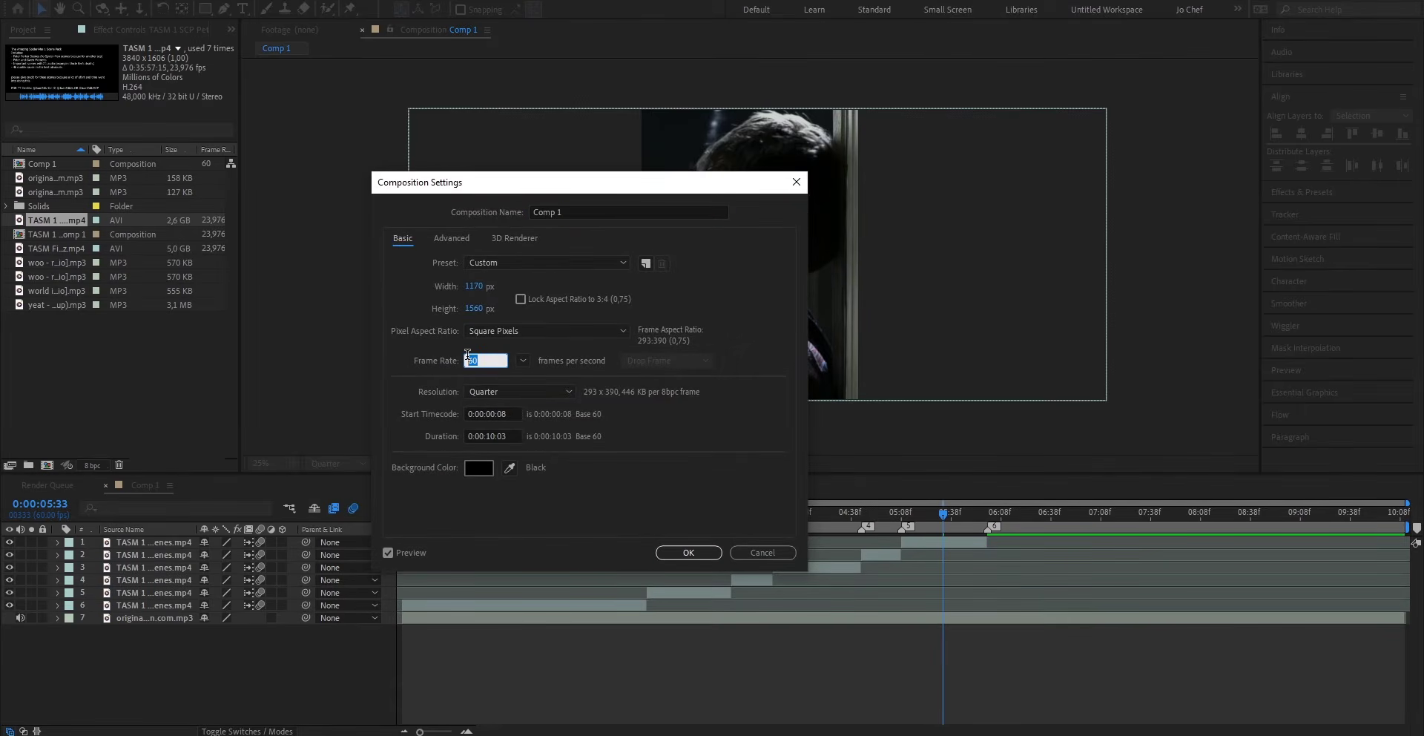
{"action": "left_click", "coordinate": [658, 552]}
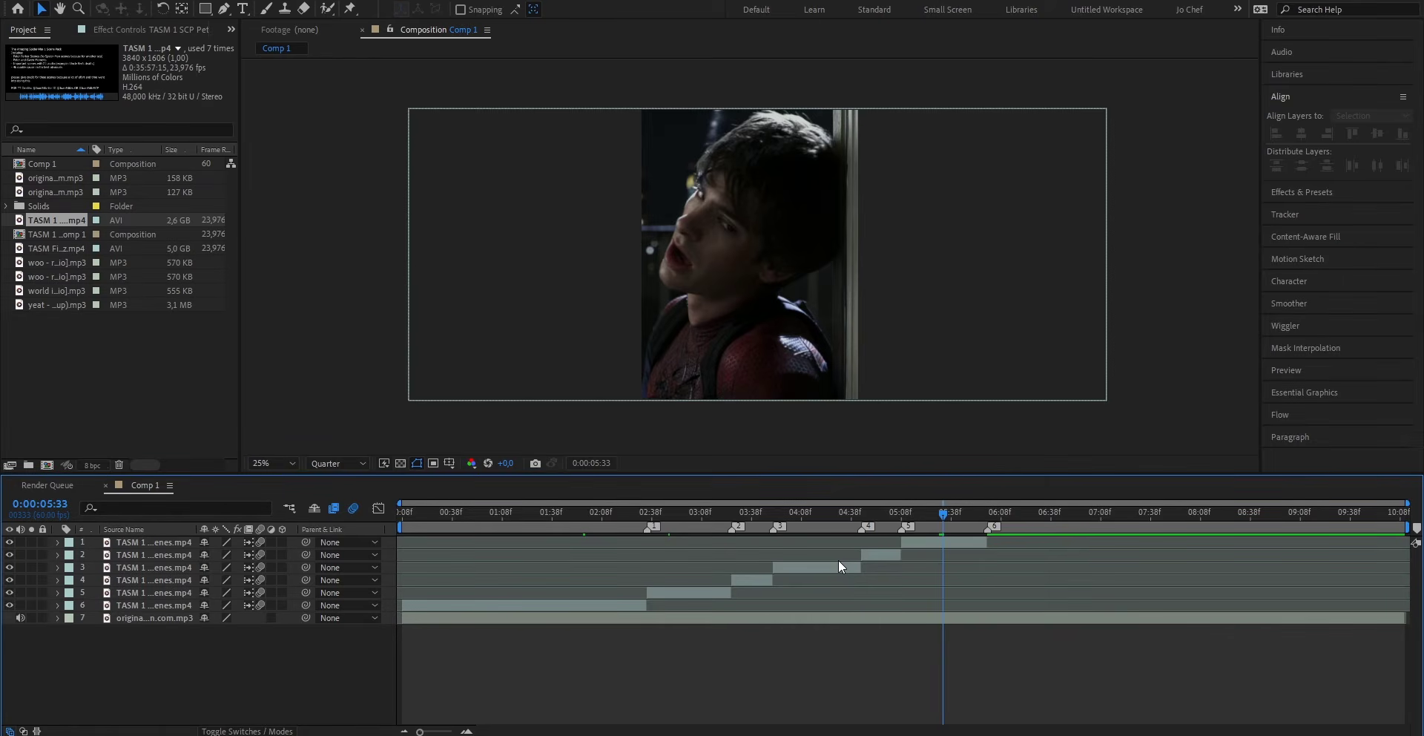
- Pre-compose each video clip separately, moving all attributes into the new composition and adjusting its duration to the layer's time span
{"action": "left_click", "coordinate": [580, 522]}
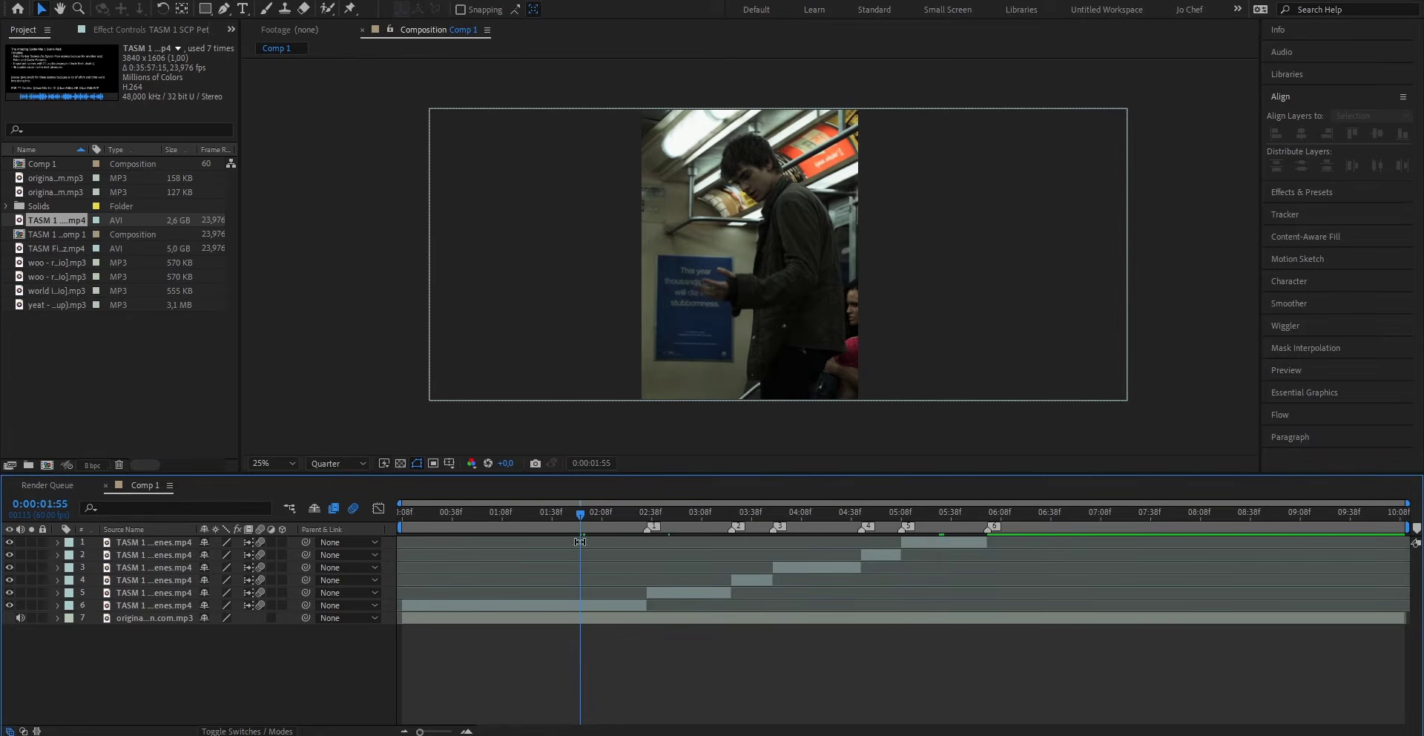
{"action": "left_click", "coordinate": [575, 605]}
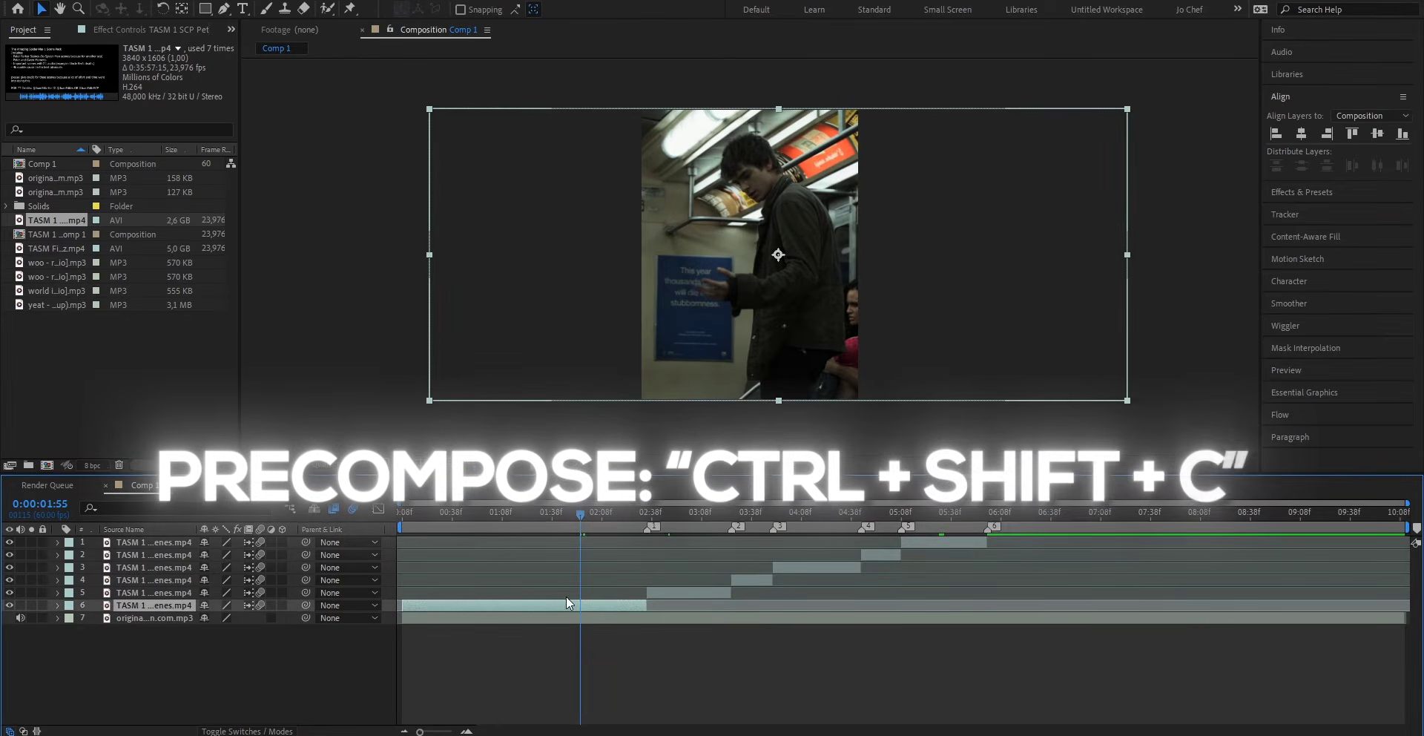
{"action": "key", "text": "ctrl+shift+c"}
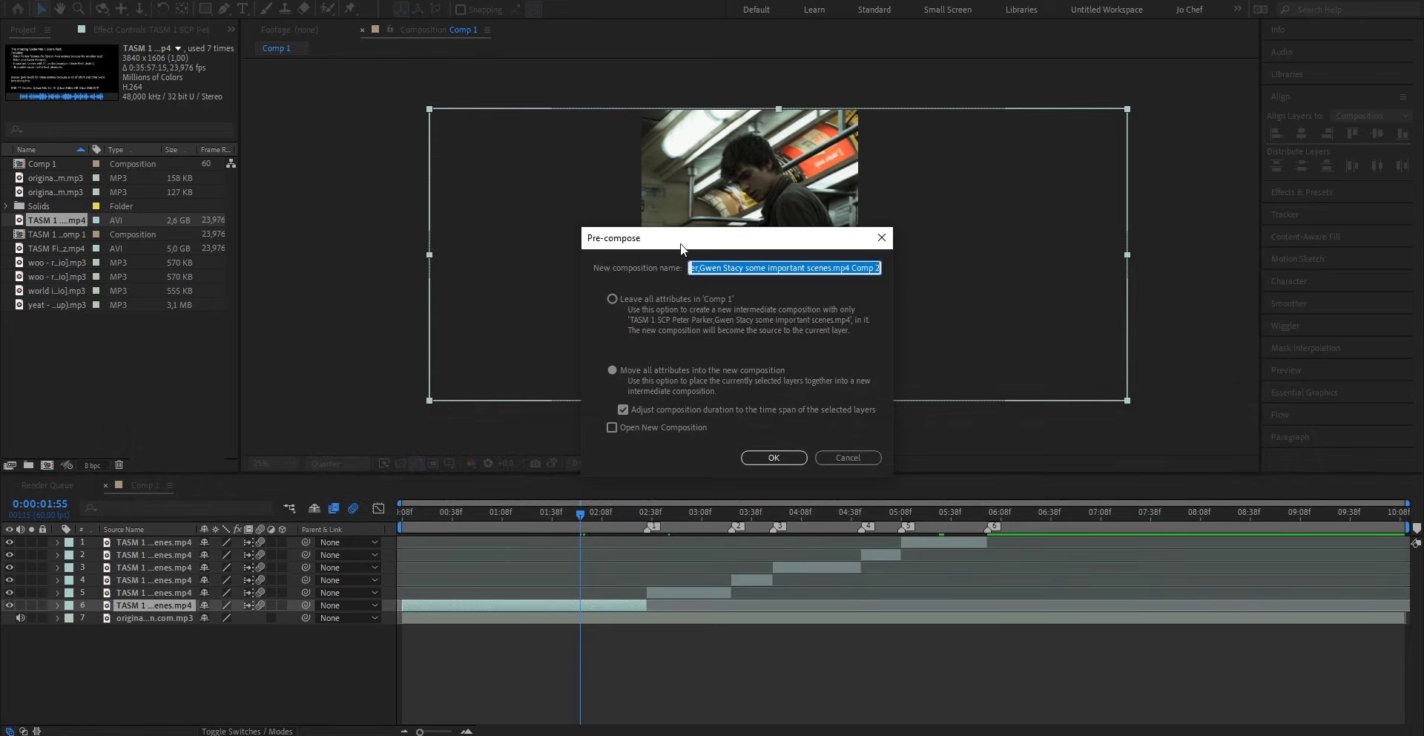
{"action": "left_click", "coordinate": [617, 355]}
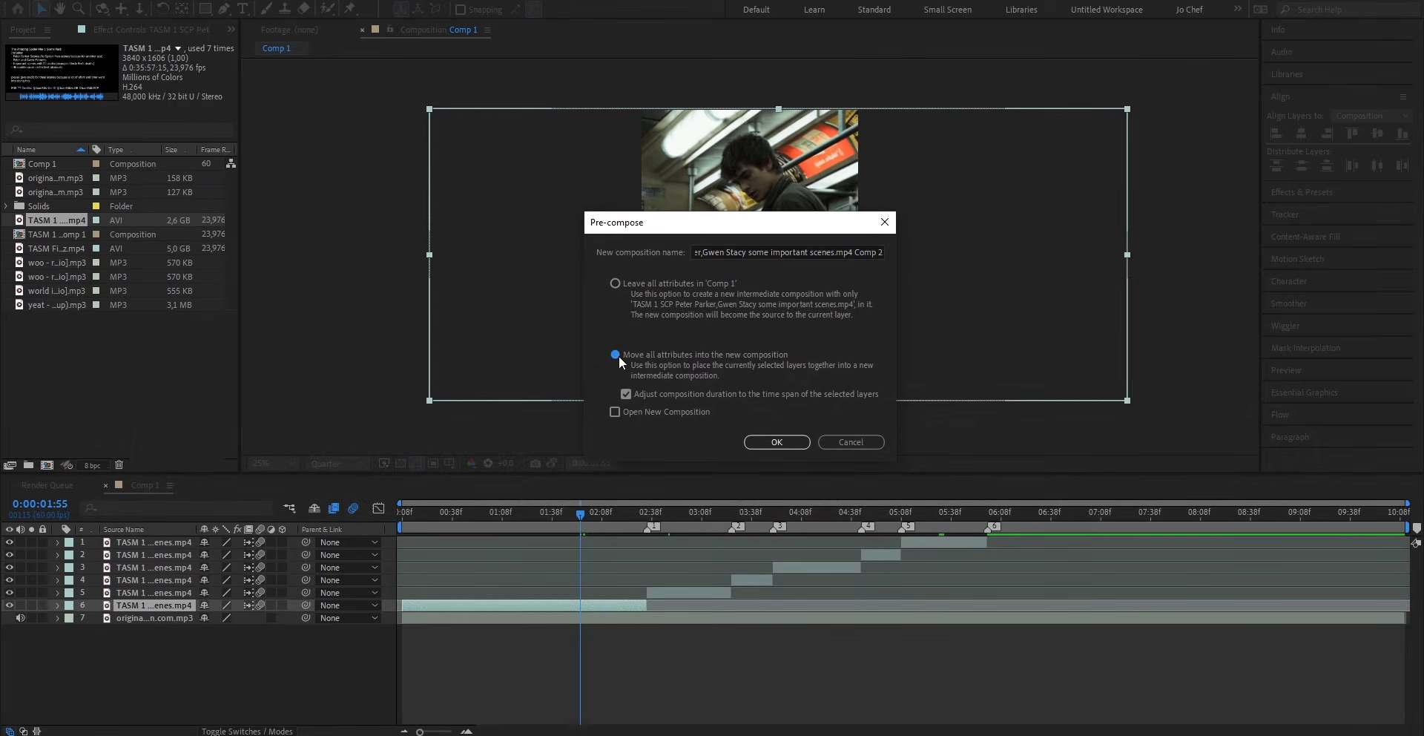
{"action": "left_click", "coordinate": [627, 393]}
{"action": "left_click", "coordinate": [775, 442]}
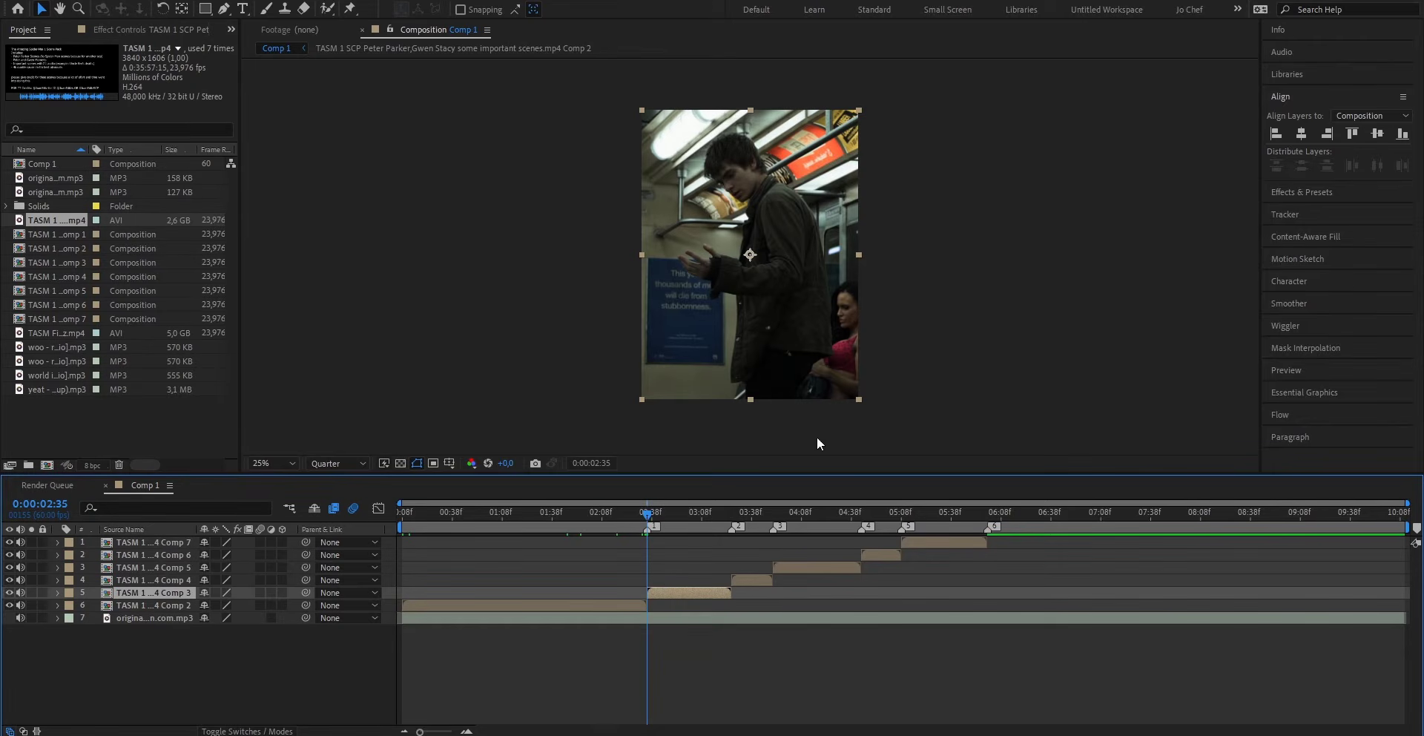
- Find the RE:Vision Twixtor effect and apply it to the Comp 3 clip layer
{"action": "left_click", "coordinate": [1299, 192]}
{"action": "left_click", "coordinate": [1299, 138]}
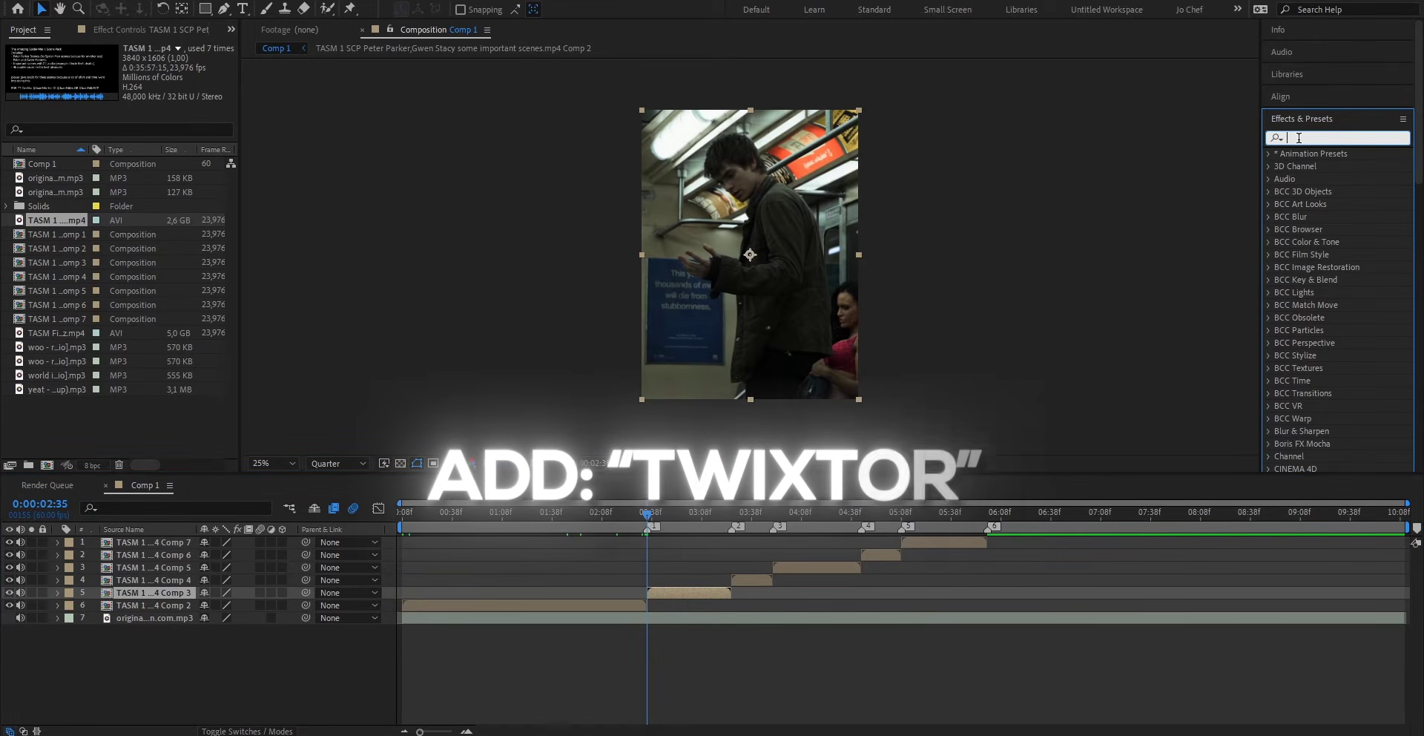
{"action": "type", "text": "twixtor"}
{"action": "scroll", "coordinate": [1299, 305], "scroll_direction": "down", "scroll_amount": 5}
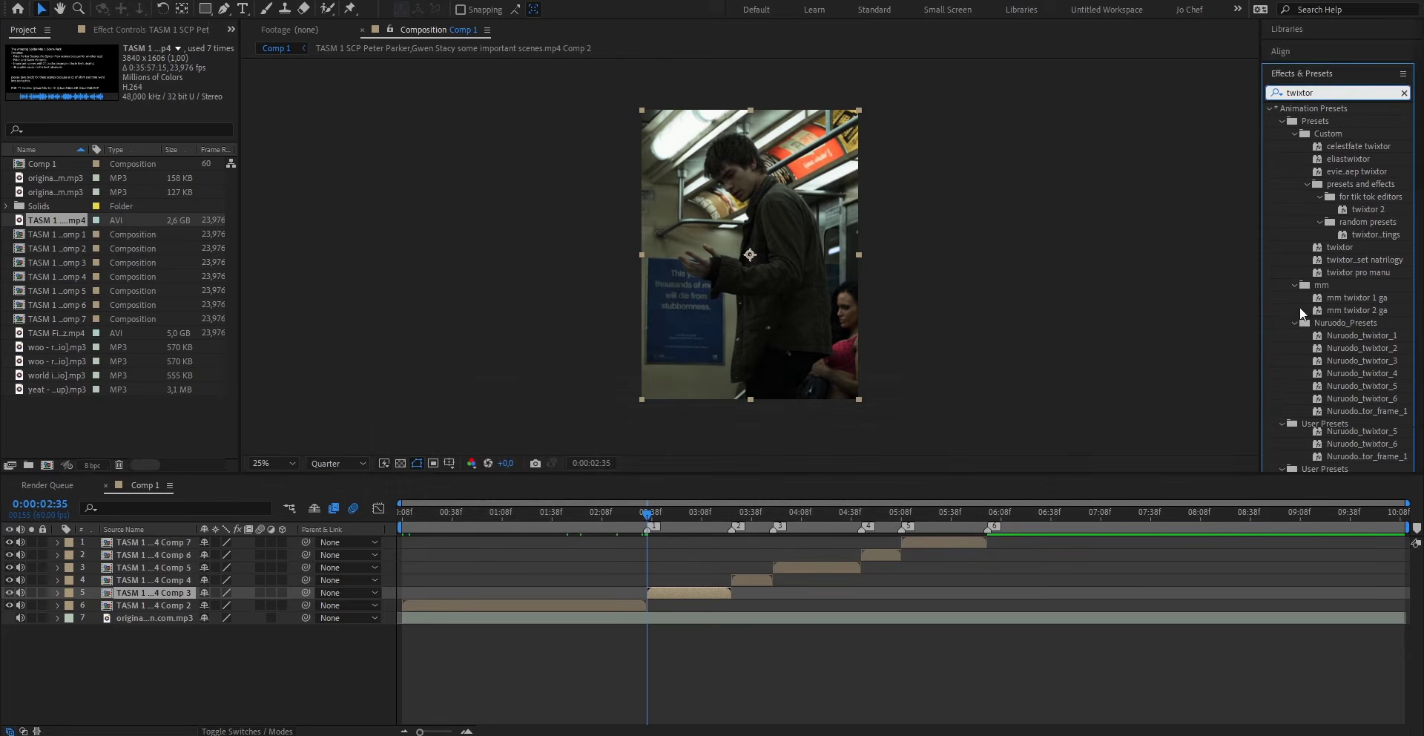
{"action": "scroll", "coordinate": [1305, 386], "scroll_direction": "down", "scroll_amount": 3}
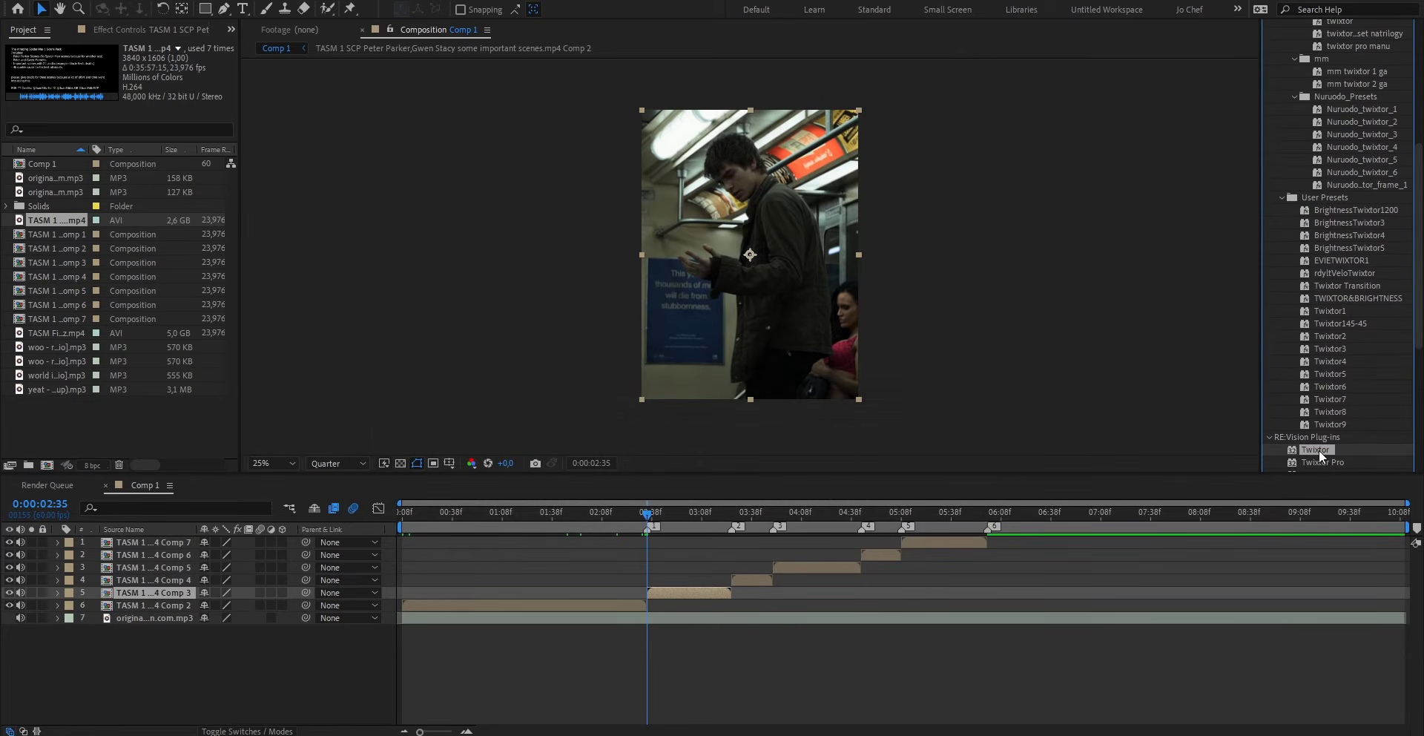
{"action": "left_click_drag", "start_coordinate": [1319, 449], "coordinate": [682, 595]}
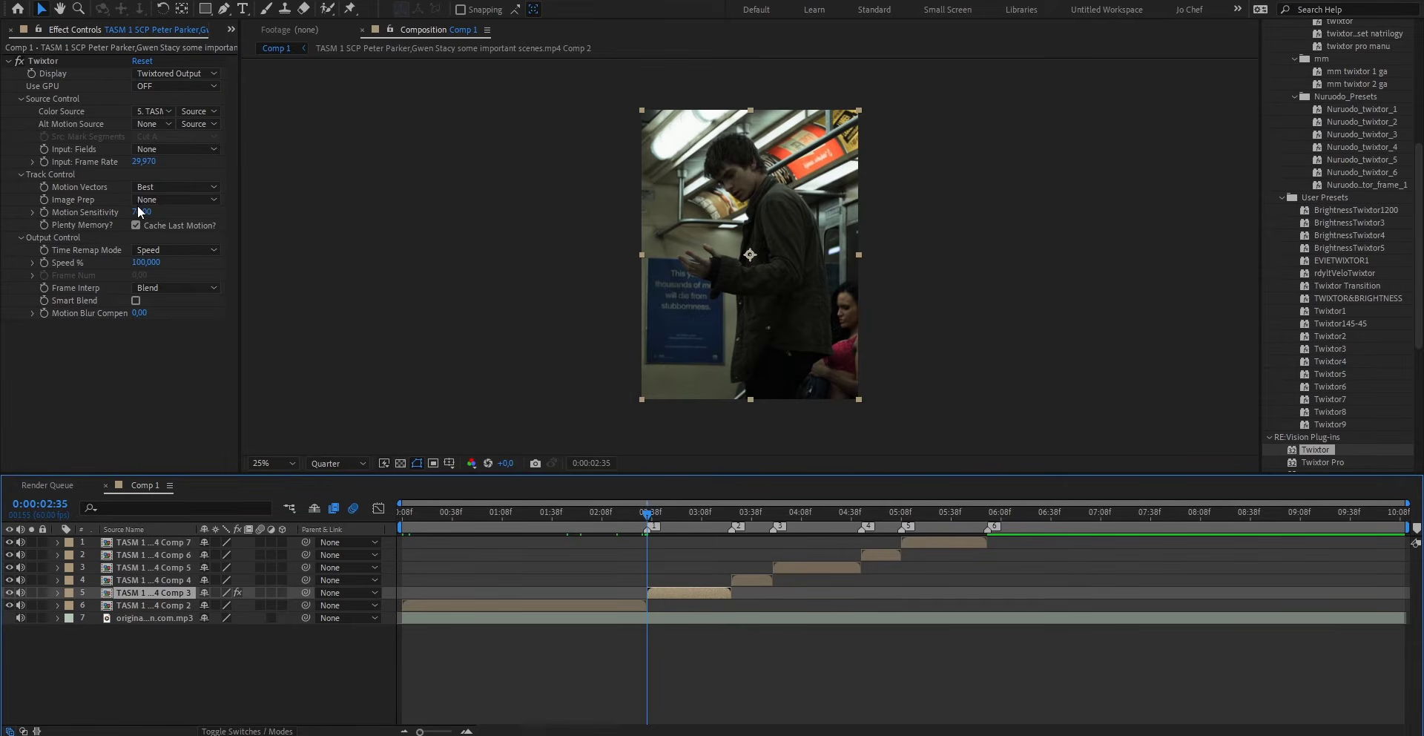
- Set Twixtor's input frame rate to 23,976, motion sensitivity to 100 and frame interpolation to Motion Weighted Blend
{"action": "left_click", "coordinate": [145, 164]}
{"action": "type", "text": "23,976"}
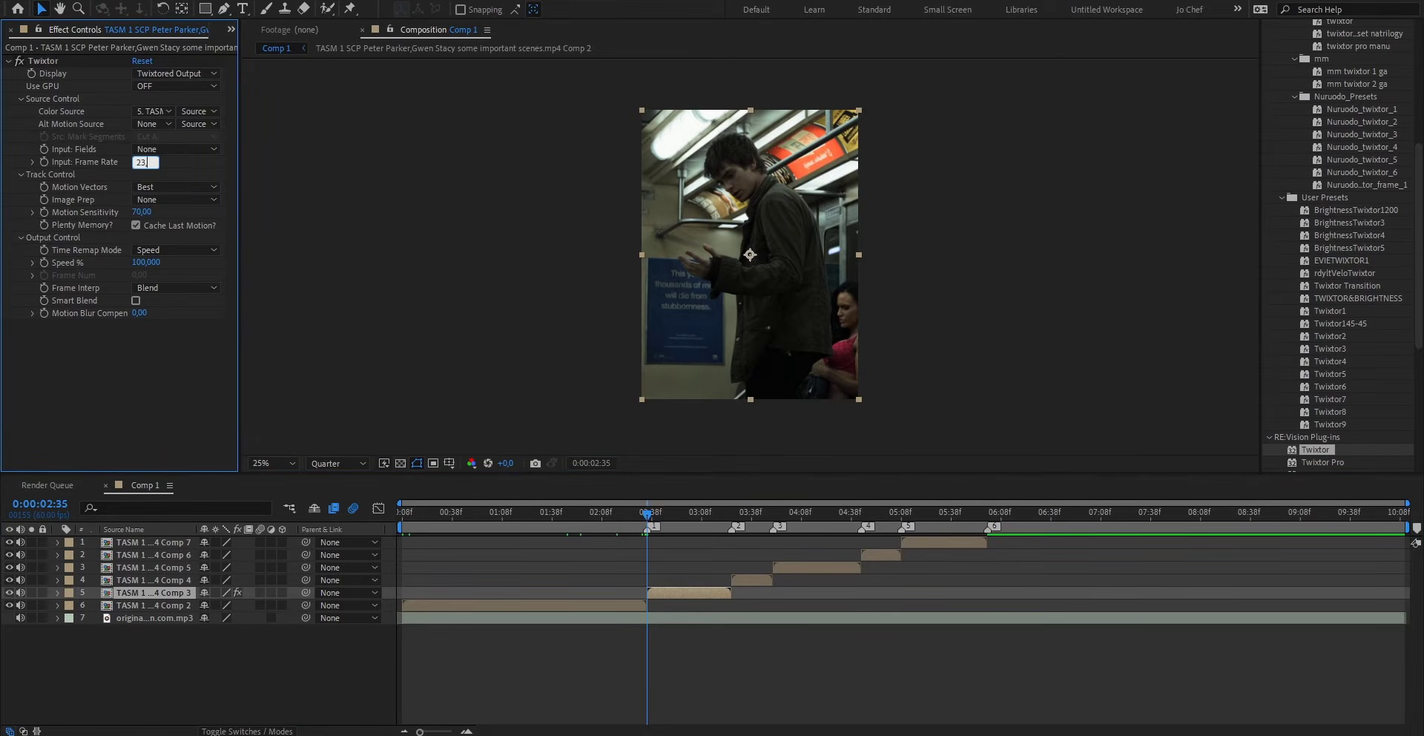
{"action": "key", "text": "Return"}
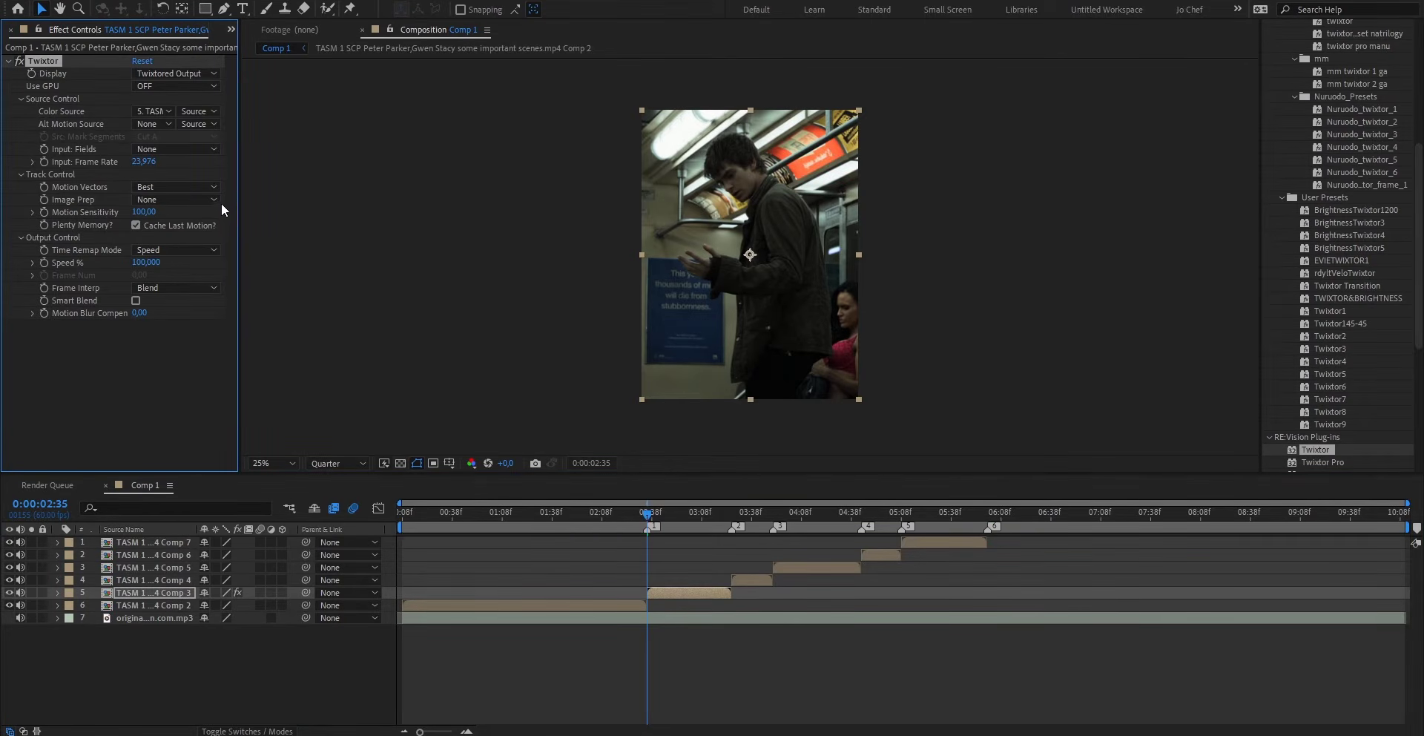
{"action": "left_click", "coordinate": [167, 288]}
{"action": "left_click", "coordinate": [194, 336]}
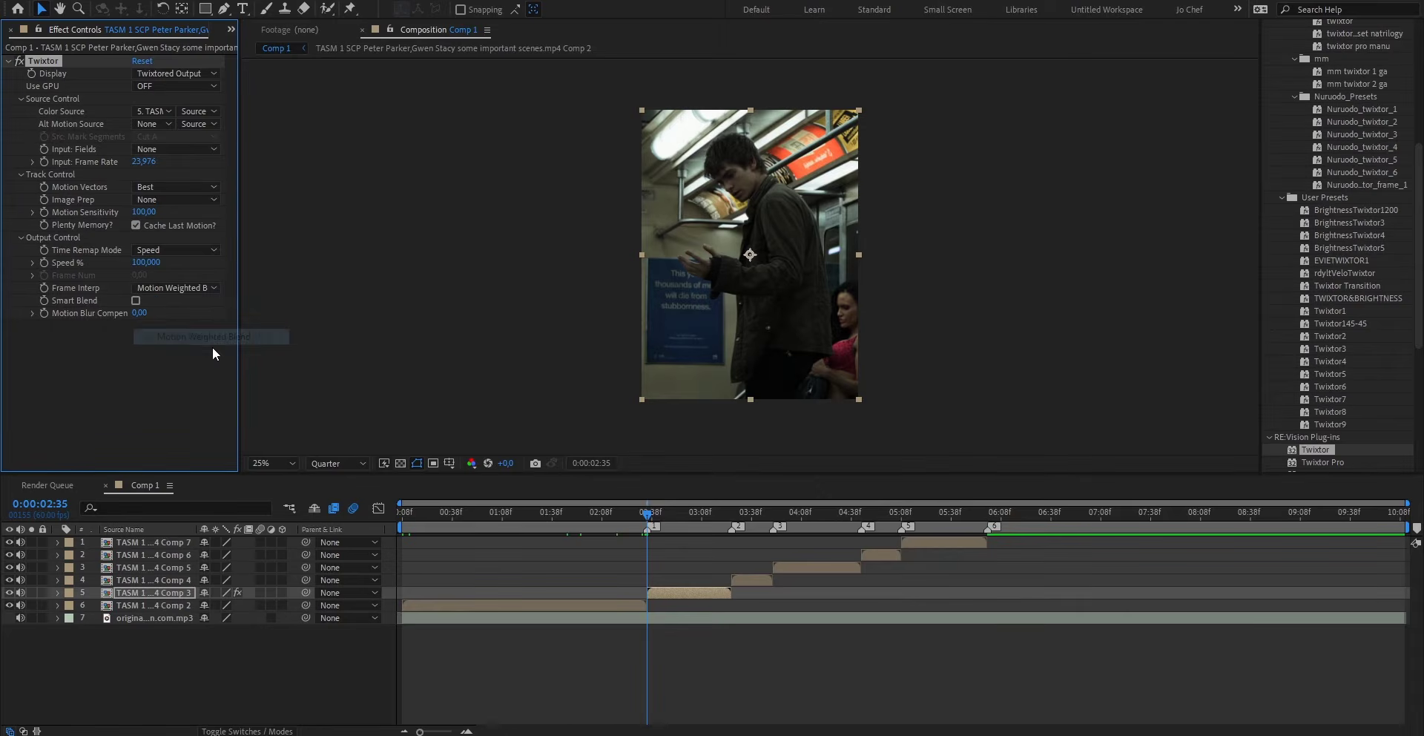
- Keyframe Twixtor's speed at 100% at the start of the Comp 3 clip and reveal the layer's keyframes
{"action": "left_click", "coordinate": [655, 663]}
{"action": "left_click", "coordinate": [653, 591]}
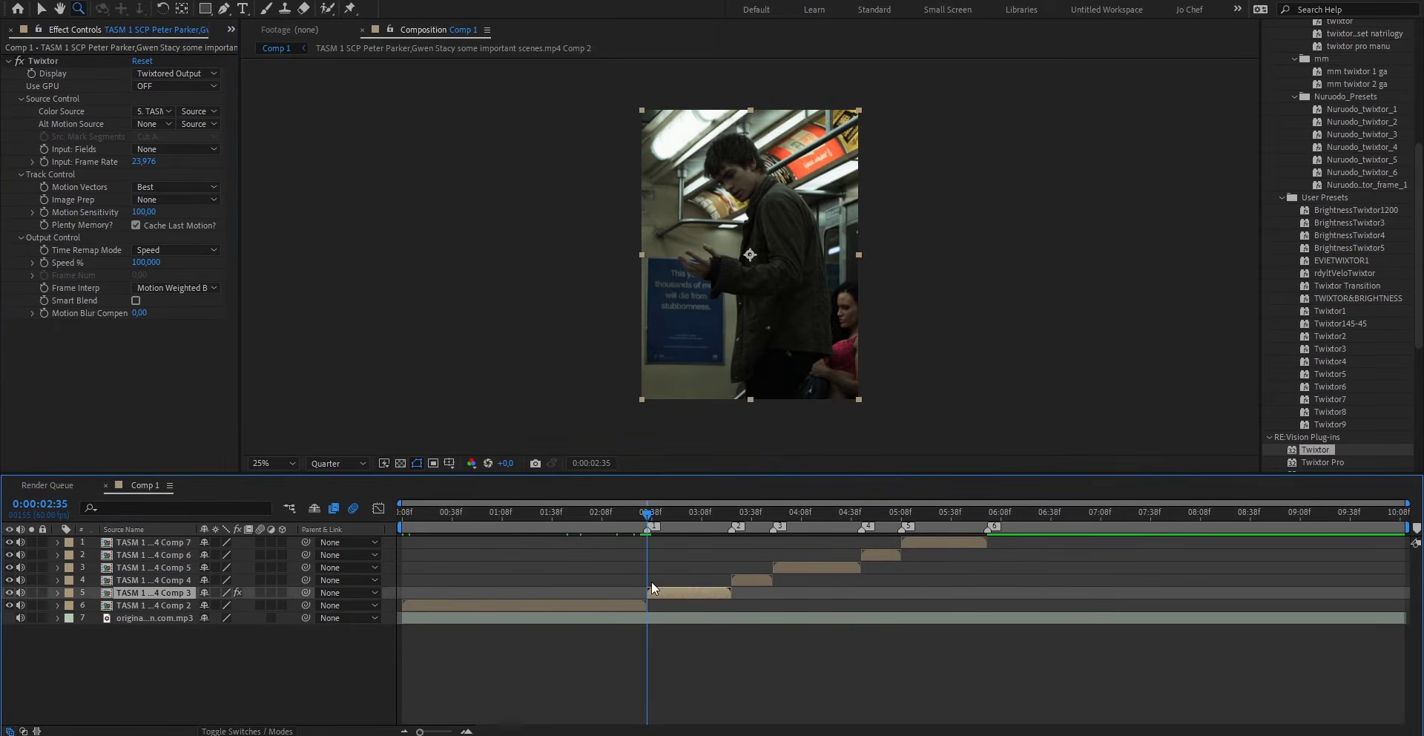
{"action": "left_click", "coordinate": [45, 262]}
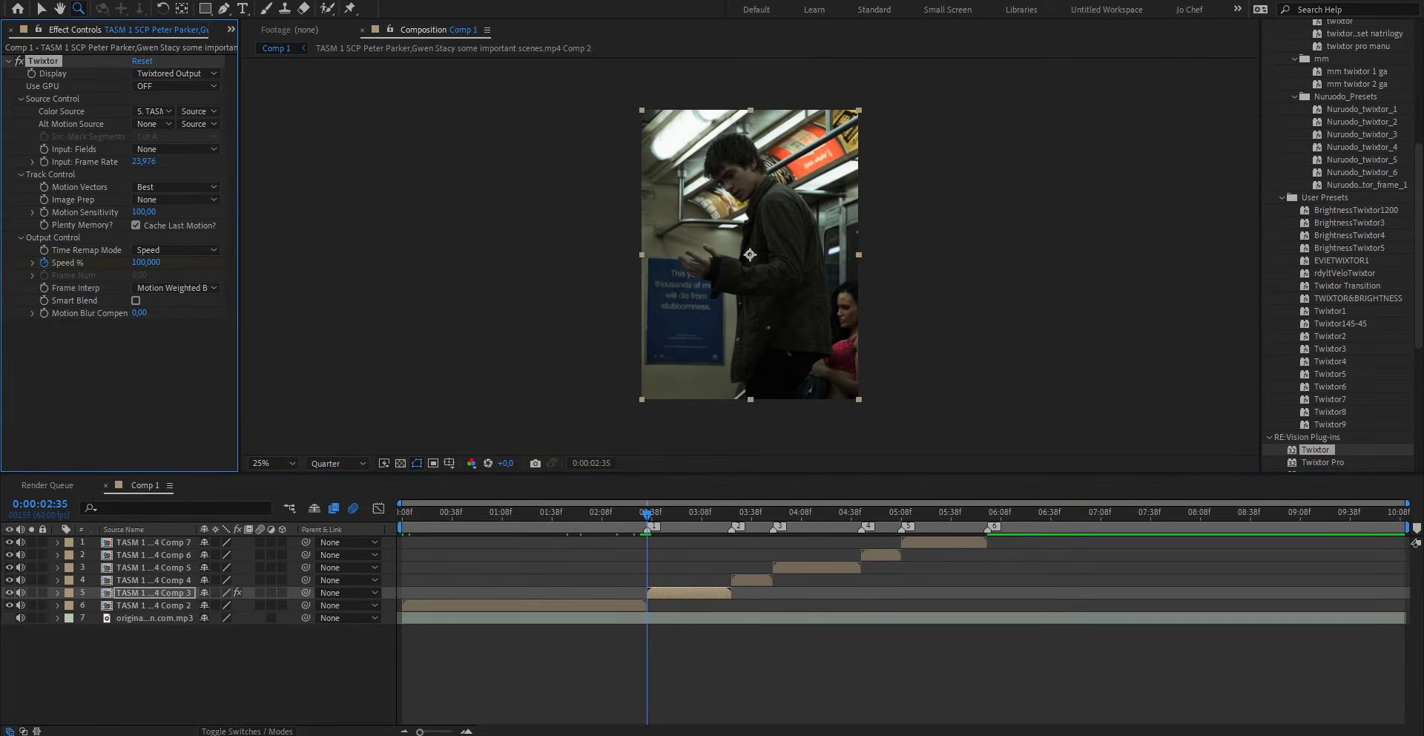
{"action": "left_click_drag", "start_coordinate": [420, 732], "coordinate": [445, 733]}
{"action": "scroll", "coordinate": [734, 614], "scroll_direction": "right", "scroll_amount": 3}
{"action": "left_click", "coordinate": [733, 644]}
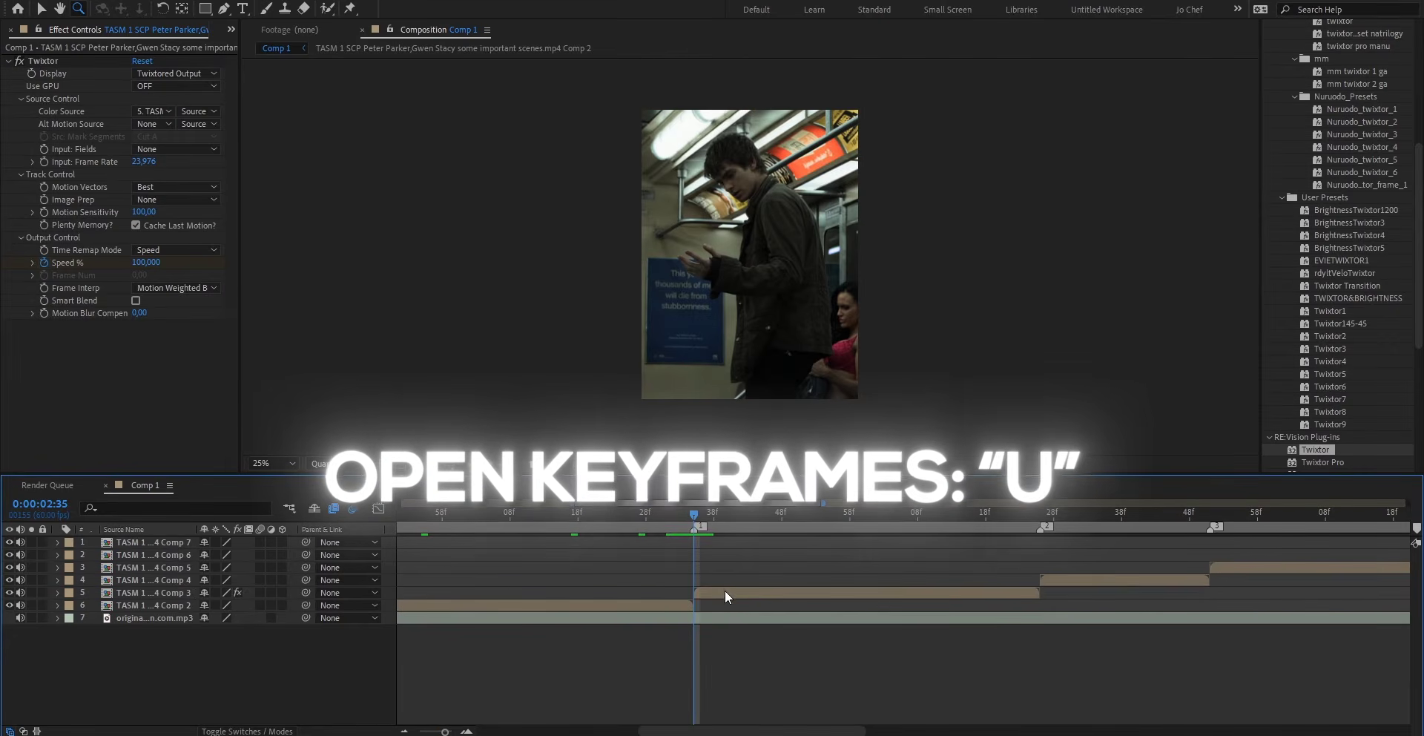
{"action": "left_click", "coordinate": [725, 596]}
{"action": "key", "text": "u"}
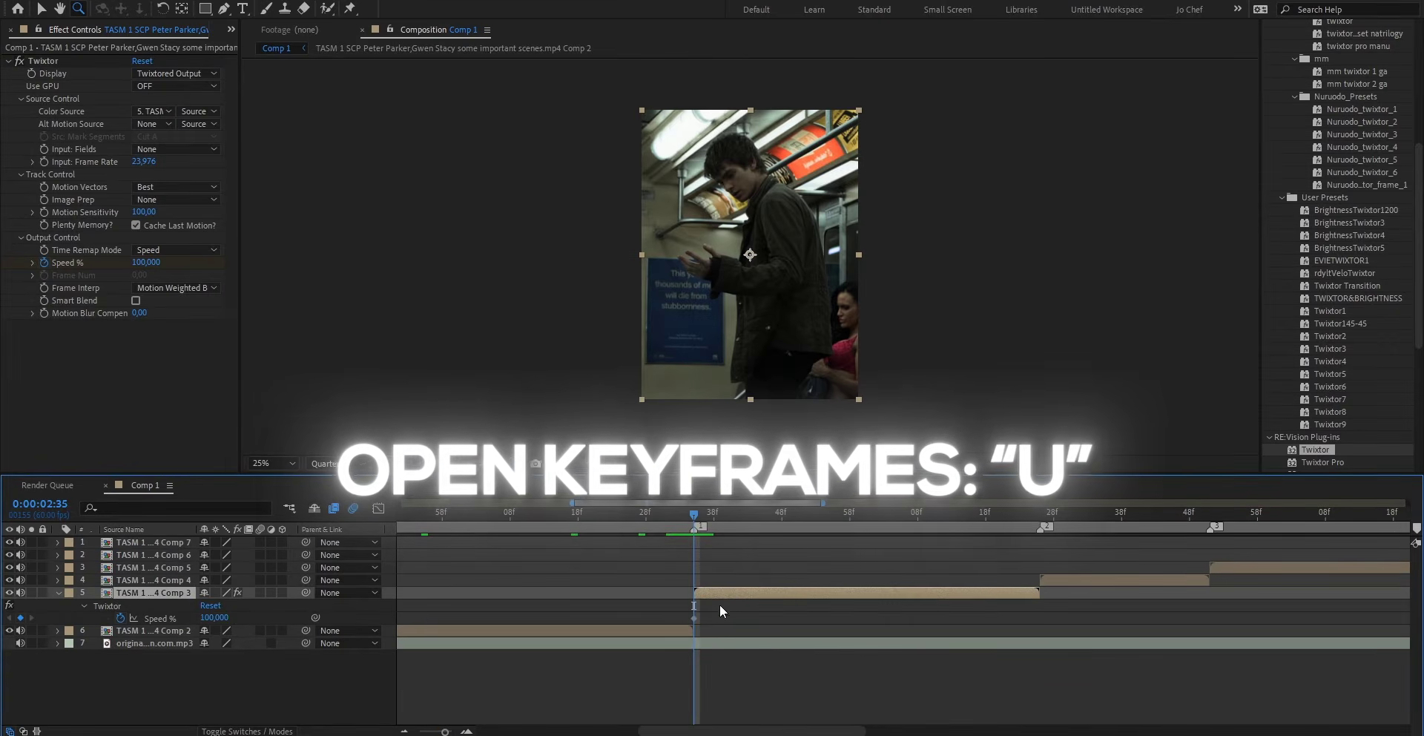
- Add a Twixtor speed keyframe of 180% one frame after the clip's start, at 0:00:02:36
{"action": "left_click", "coordinate": [697, 523]}
{"action": "left_click", "coordinate": [144, 262]}
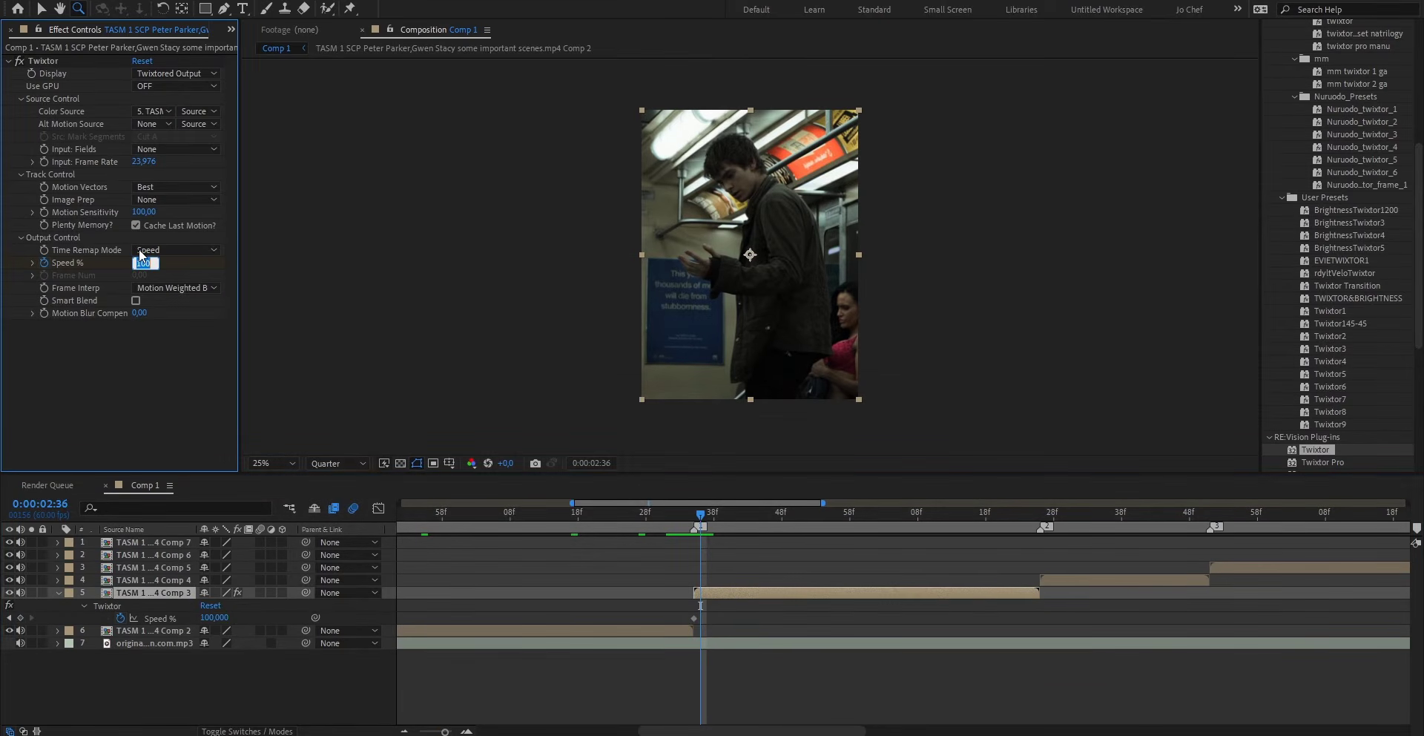
{"action": "type", "text": "180"}
{"action": "key", "text": "Return"}
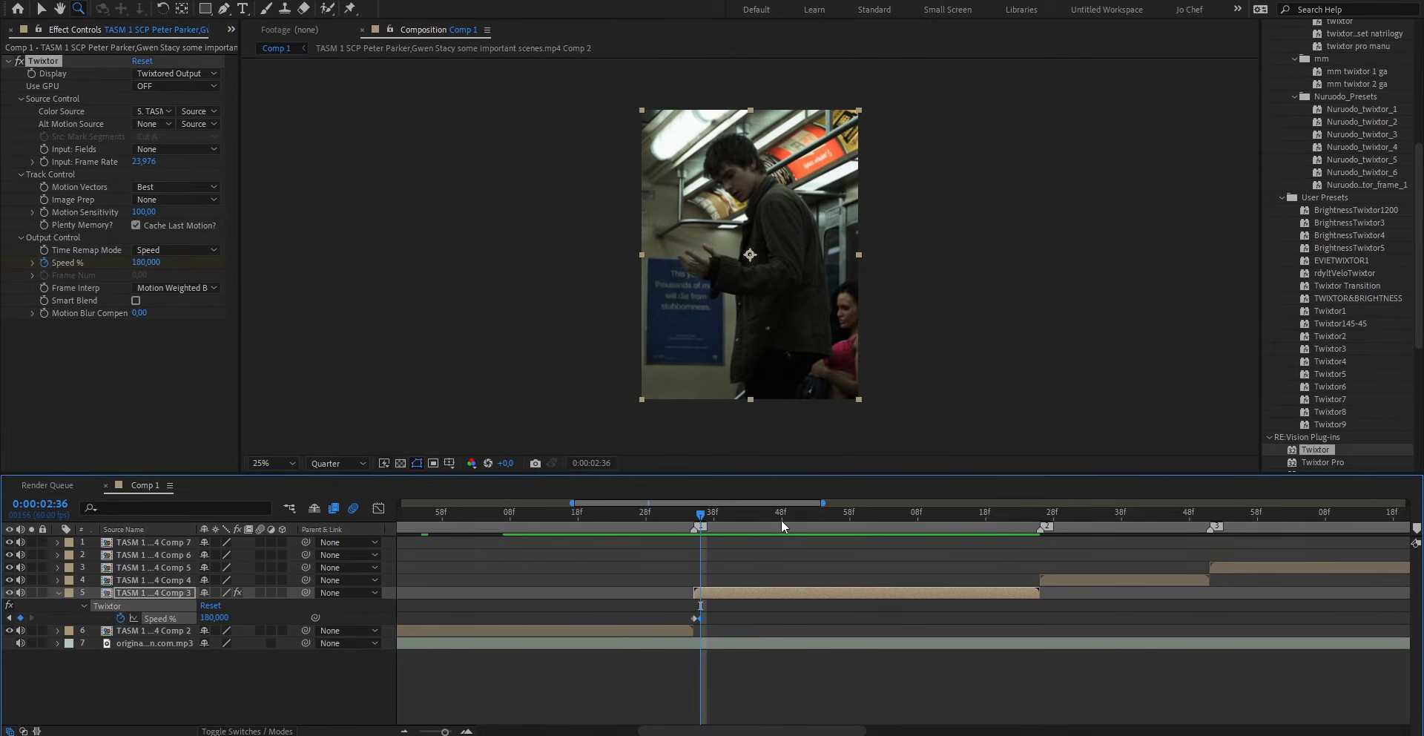
- Add a 40% speed keyframe about a quarter into the clip and another with the same value at 0:00:03:12
{"action": "left_click", "coordinate": [781, 525]}
{"action": "left_click", "coordinate": [144, 262]}
{"action": "type", "text": "40"}
{"action": "key", "text": "Return"}
{"action": "left_click", "coordinate": [945, 519]}
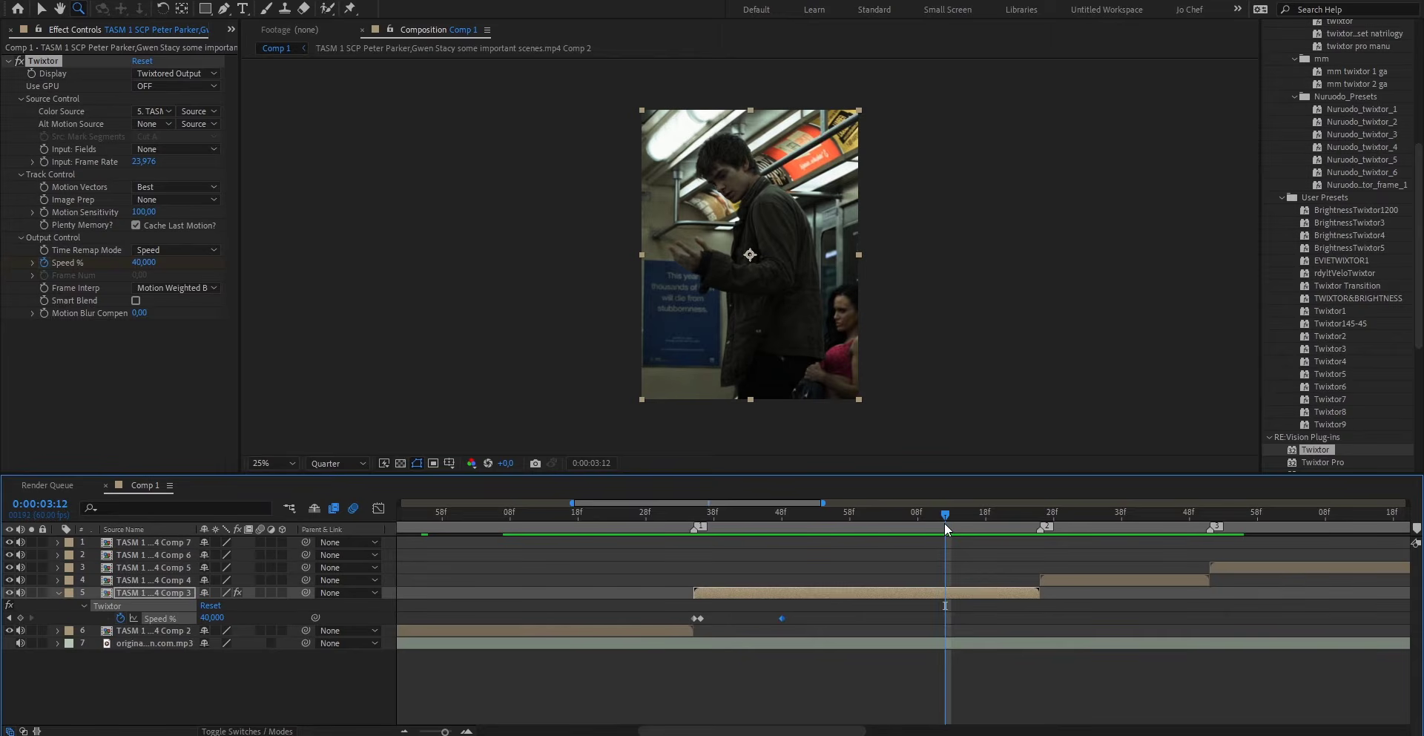
{"action": "left_click", "coordinate": [20, 617]}
- Add a Twixtor speed keyframe of 90% at the end of the Comp 3 clip, at 0:00:03:26
{"action": "left_click", "coordinate": [1041, 519]}
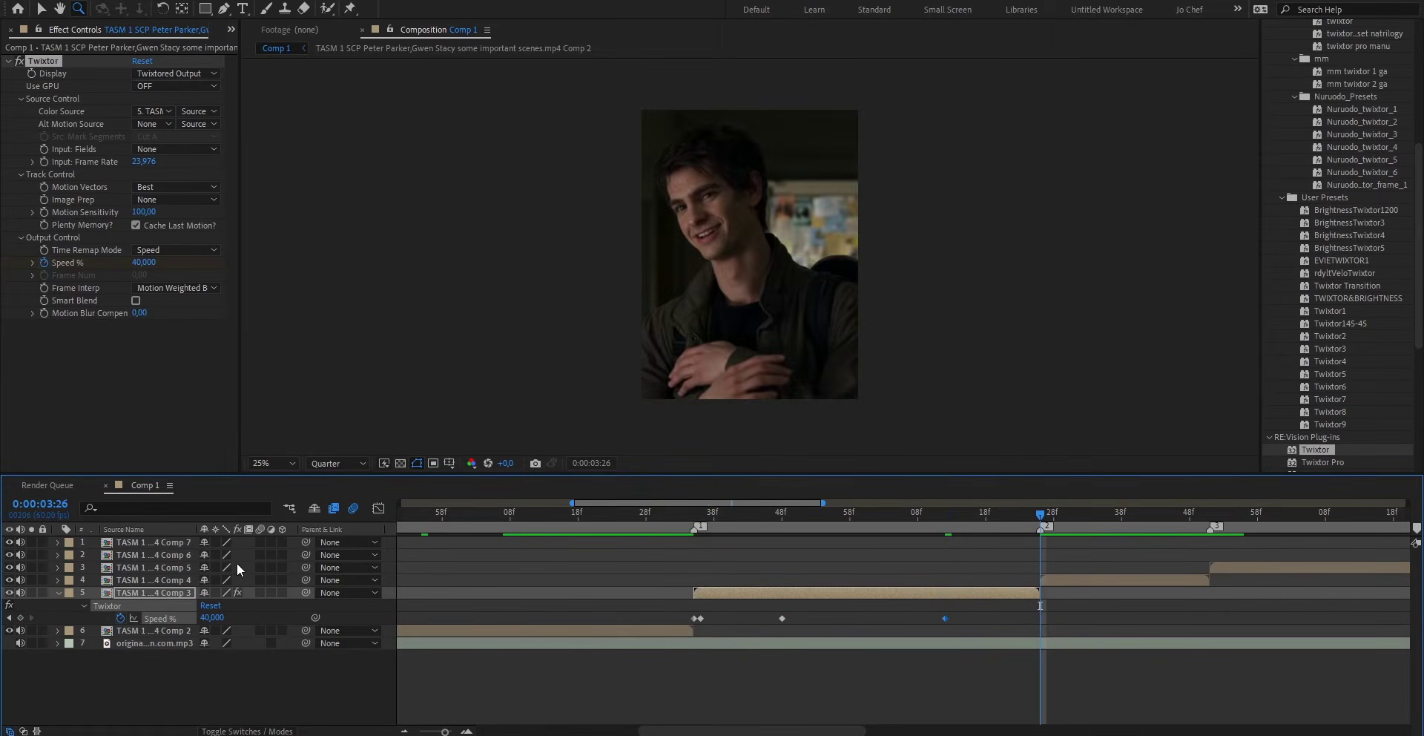
{"action": "left_click", "coordinate": [213, 617]}
{"action": "type", "text": "90"}
{"action": "key", "text": "Return"}
- Copy the Twixtor effect with its speed keyframes from Comp 3 and paste it onto Comp 4 at that clip's start
{"action": "left_click", "coordinate": [979, 519]}
{"action": "left_click_drag", "start_coordinate": [979, 521], "coordinate": [952, 523]}
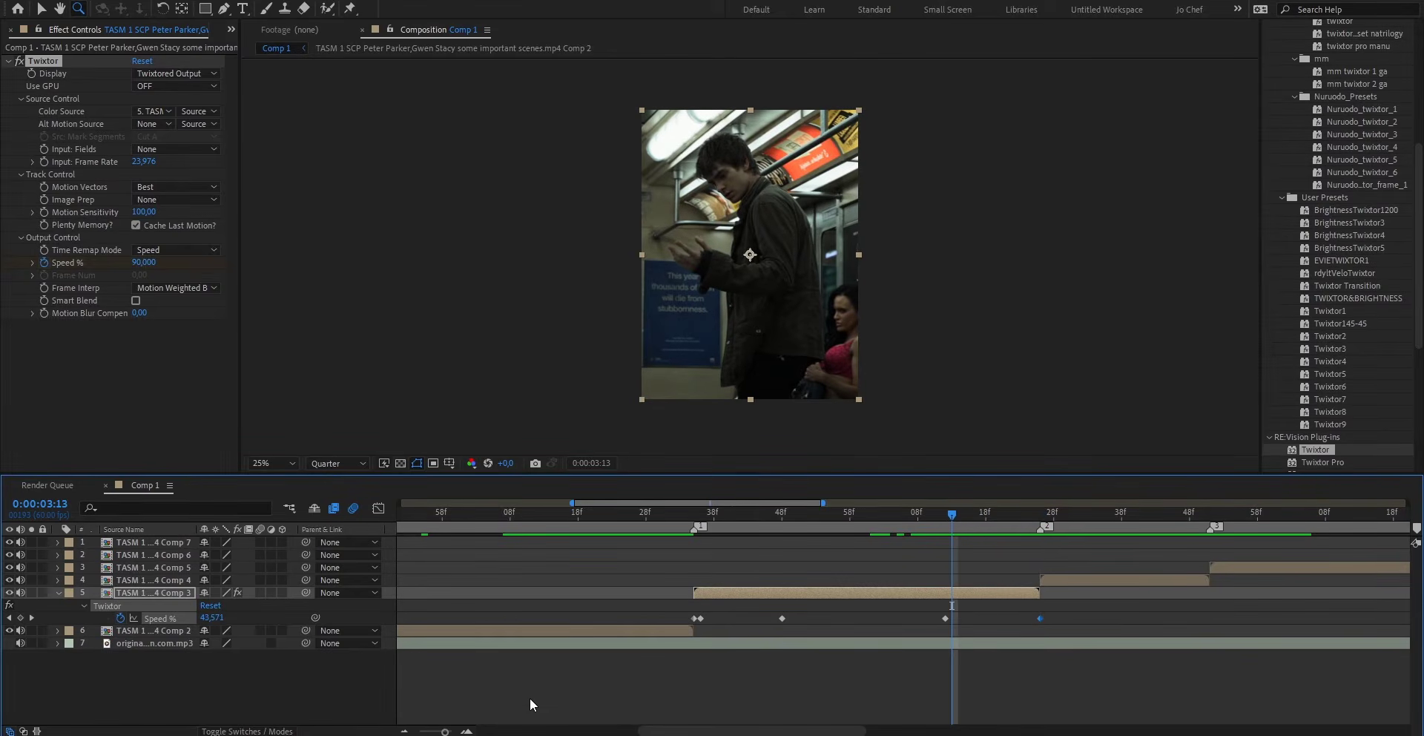
{"action": "key", "text": "k"}
{"action": "key", "text": "minus"}
{"action": "left_click_drag", "start_coordinate": [1010, 620], "coordinate": [781, 602]}
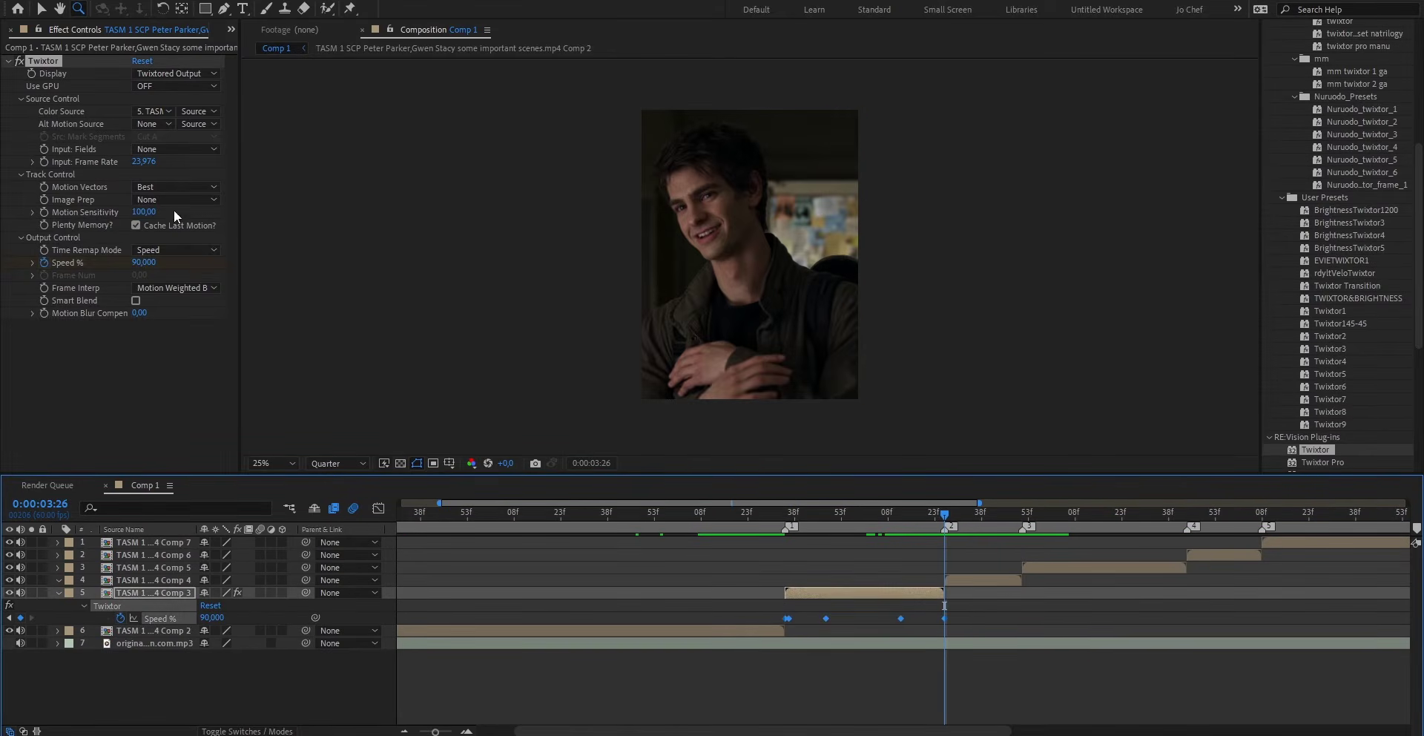
{"action": "left_click", "coordinate": [42, 73]}
{"action": "key", "text": "ctrl+c"}
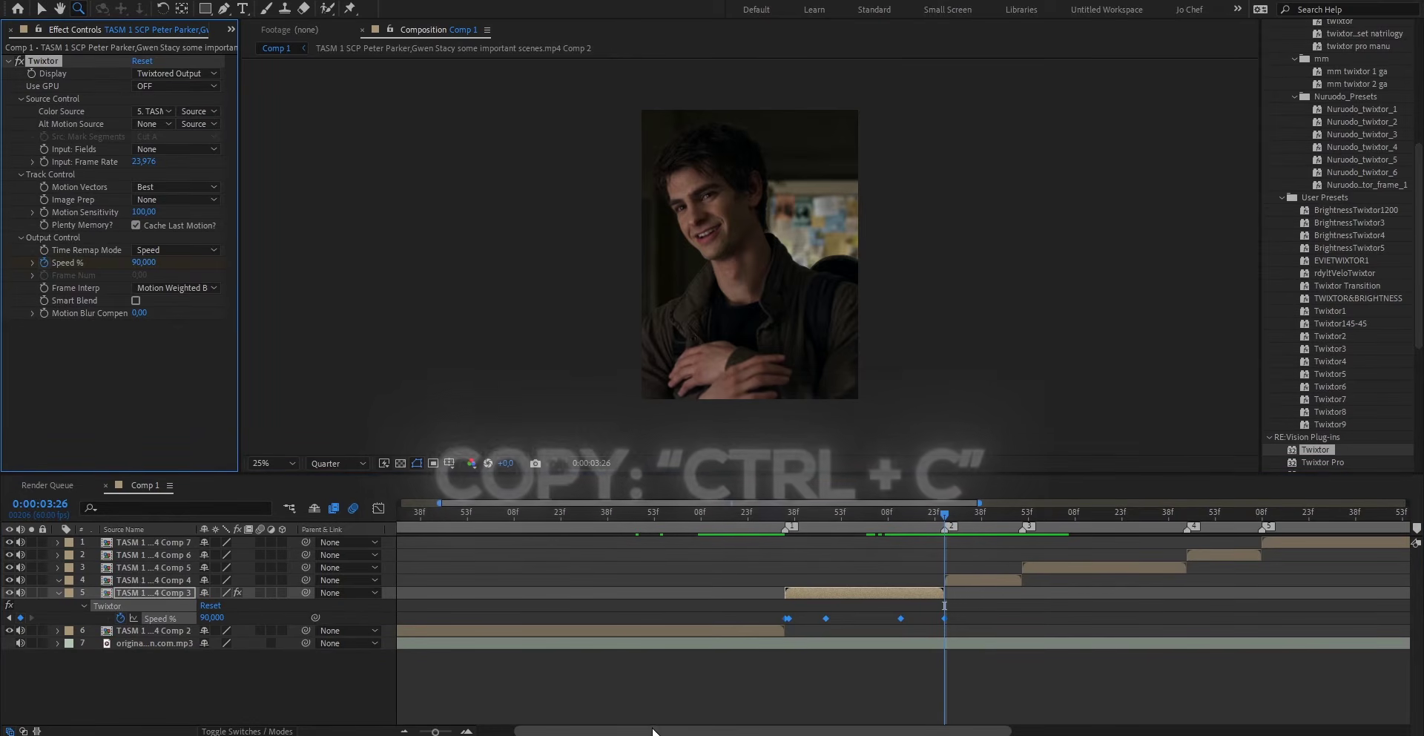
{"action": "left_click_drag", "start_coordinate": [652, 730], "coordinate": [738, 730]}
{"action": "left_click", "coordinate": [791, 584]}
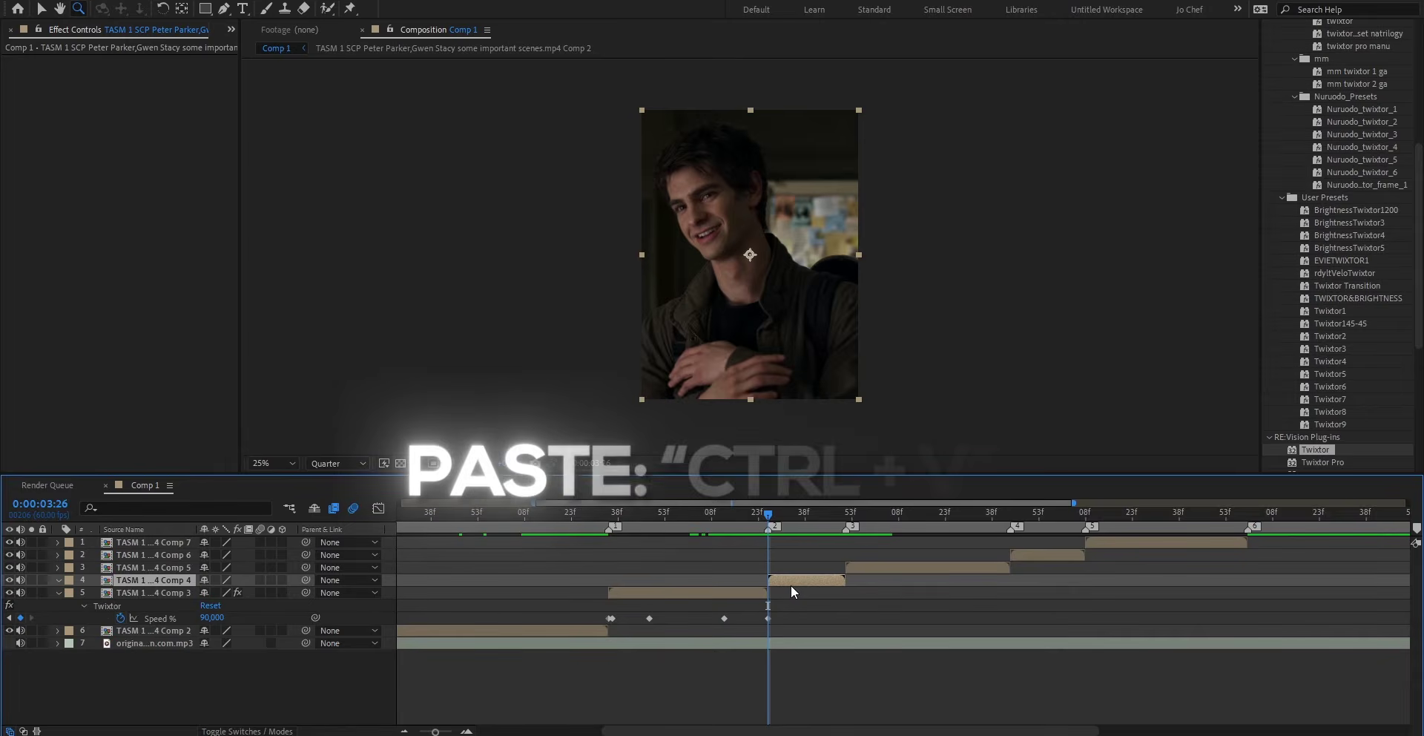
{"action": "key", "text": "ctrl+v"}
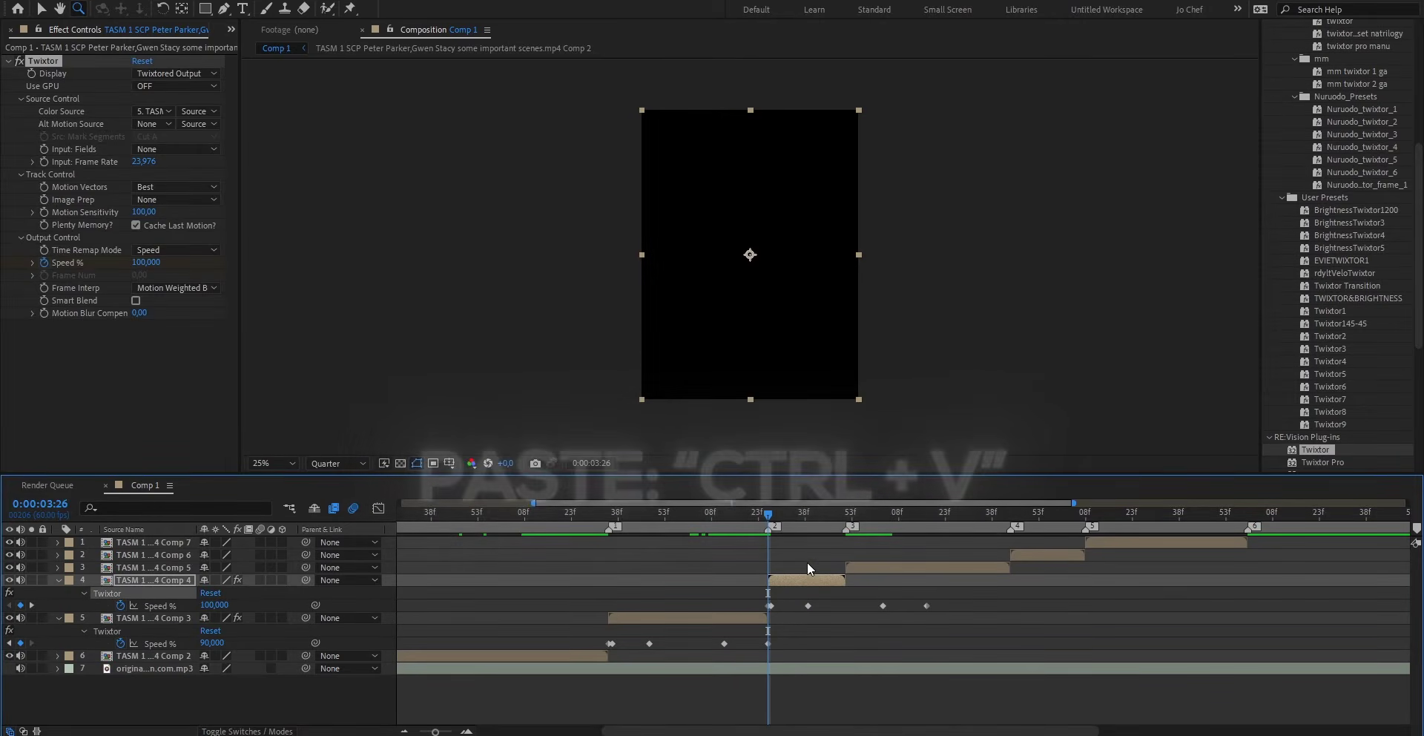
- Proportionally compress the pasted speed keyframes on Comp 4 so the last one lands on the clip's end at 0:00:03:51
{"action": "key", "text": "u"}
{"action": "left_click", "coordinate": [847, 513]}
{"action": "left_click_drag", "start_coordinate": [968, 600], "coordinate": [757, 612]}
{"action": "left_click_drag", "start_coordinate": [436, 732], "coordinate": [447, 732]}
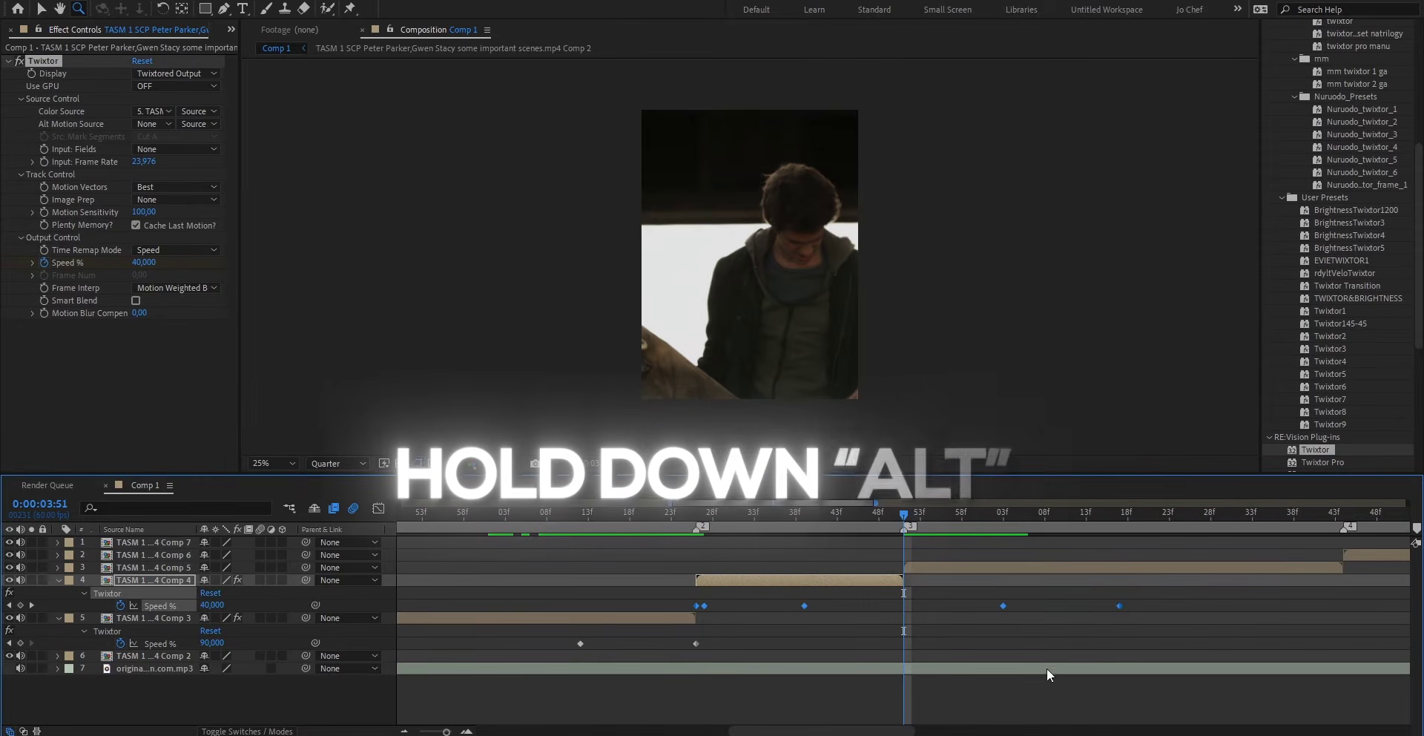
{"action": "left_click_drag", "start_coordinate": [973, 612], "coordinate": [901, 617]}
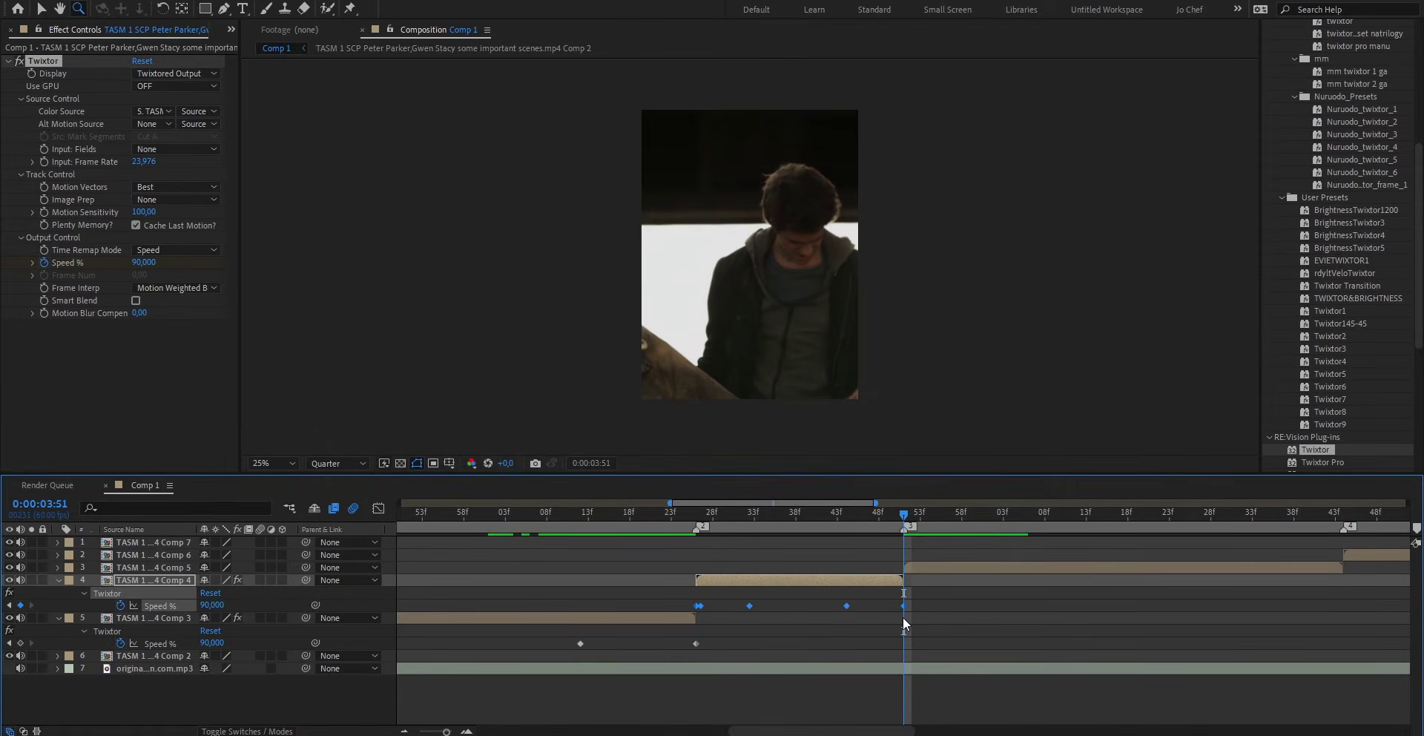
- Set Twixtor's image prep to Contrast/Edge Enhance to fix the black frames in the Comp 4 clip
{"action": "left_click", "coordinate": [843, 512]}
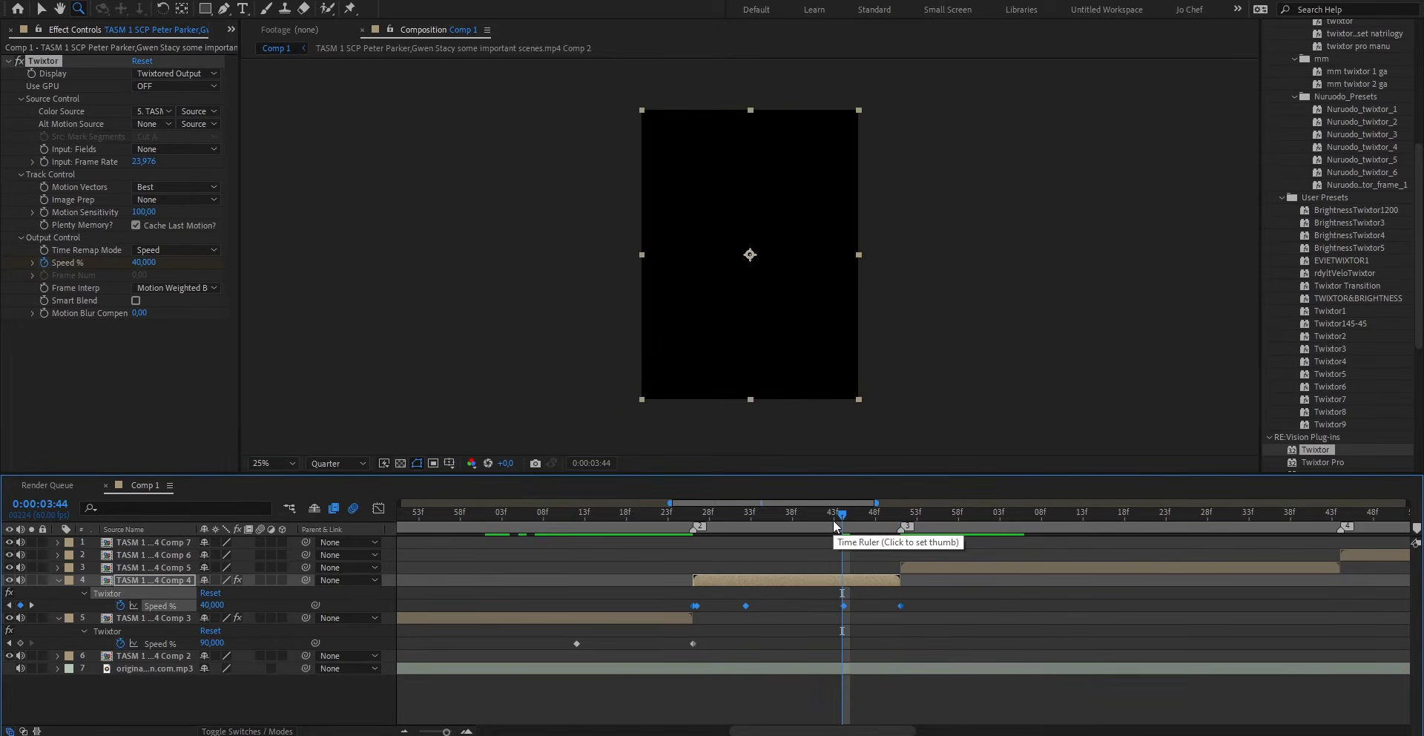
{"action": "left_click", "coordinate": [145, 122]}
{"action": "left_click", "coordinate": [172, 199]}
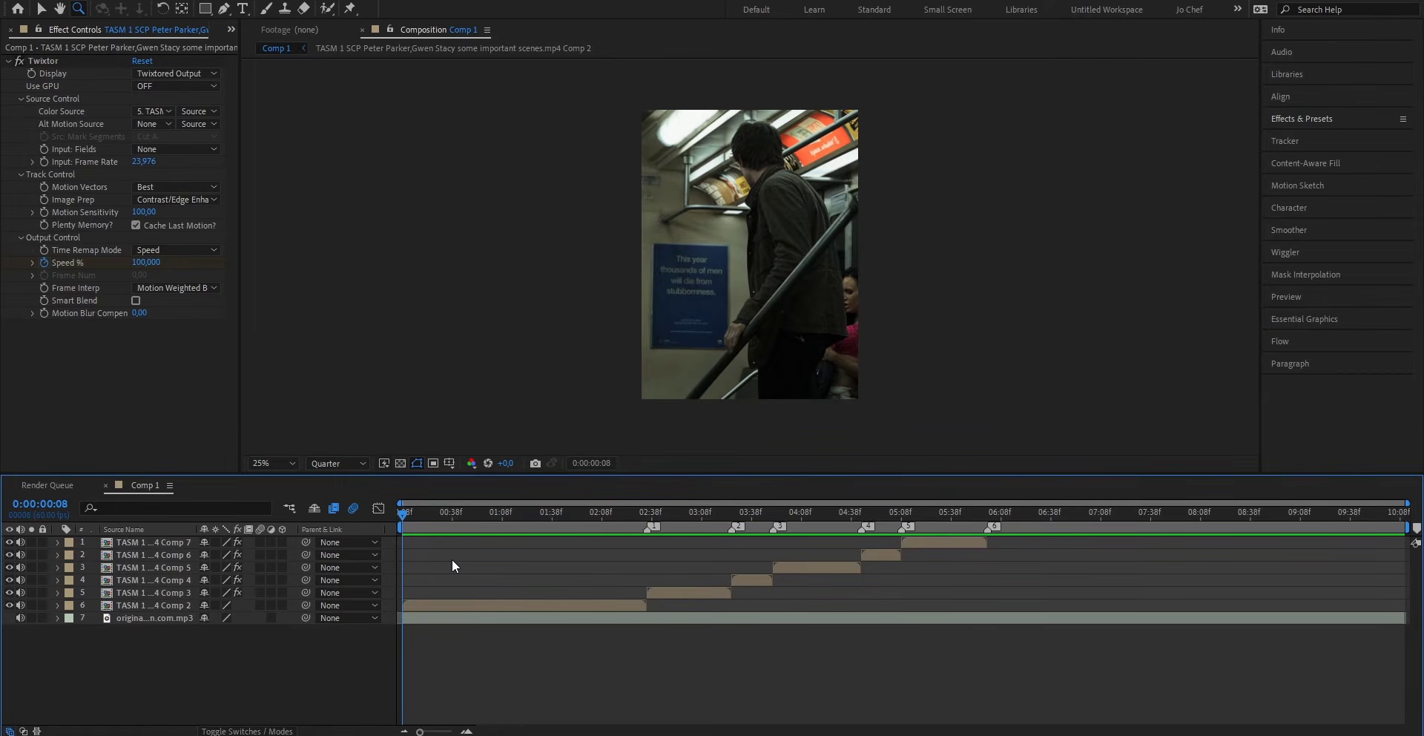
- Apply BCC Directional Blur to the Comp 3 layer with the playhead at its start, 0:00:02:35
{"action": "left_click_drag", "start_coordinate": [613, 510], "coordinate": [646, 510]}
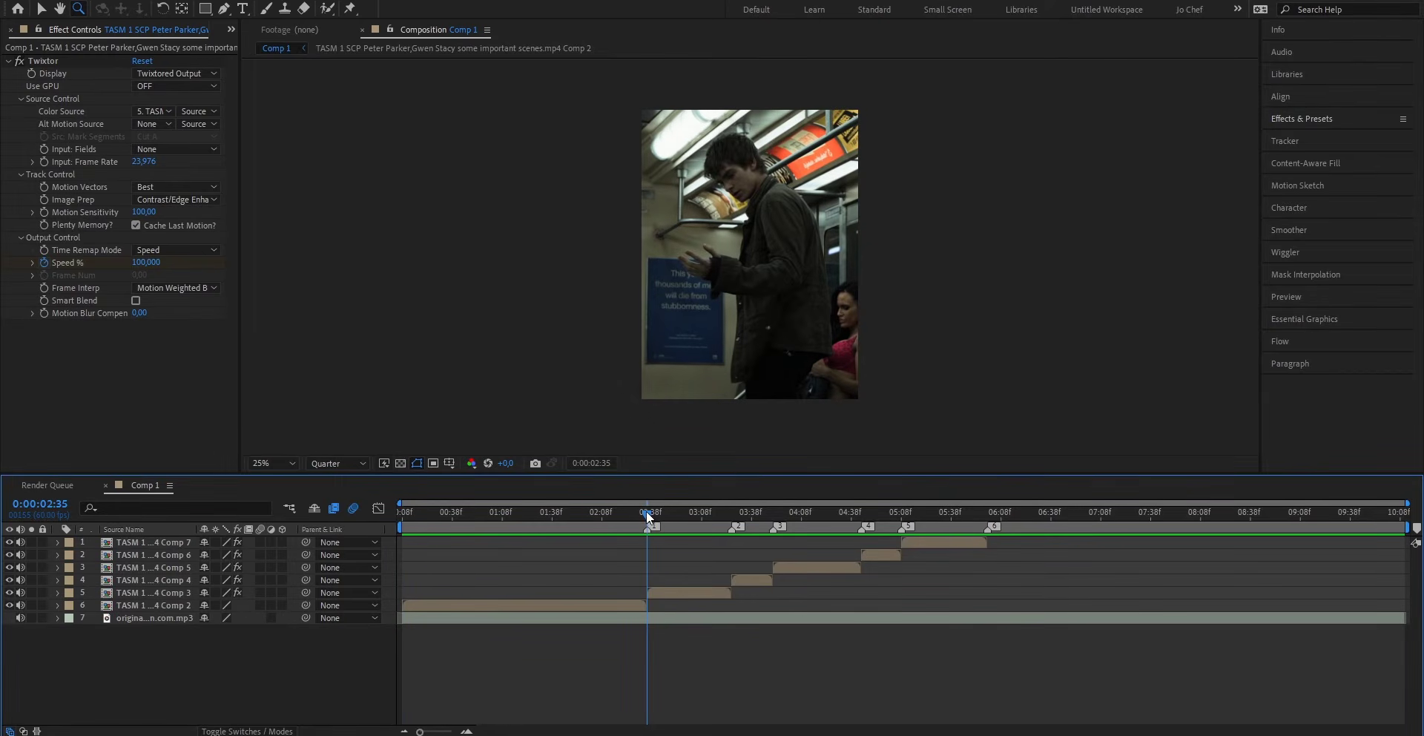
{"action": "left_click", "coordinate": [669, 587]}
{"action": "left_click", "coordinate": [1302, 119]}
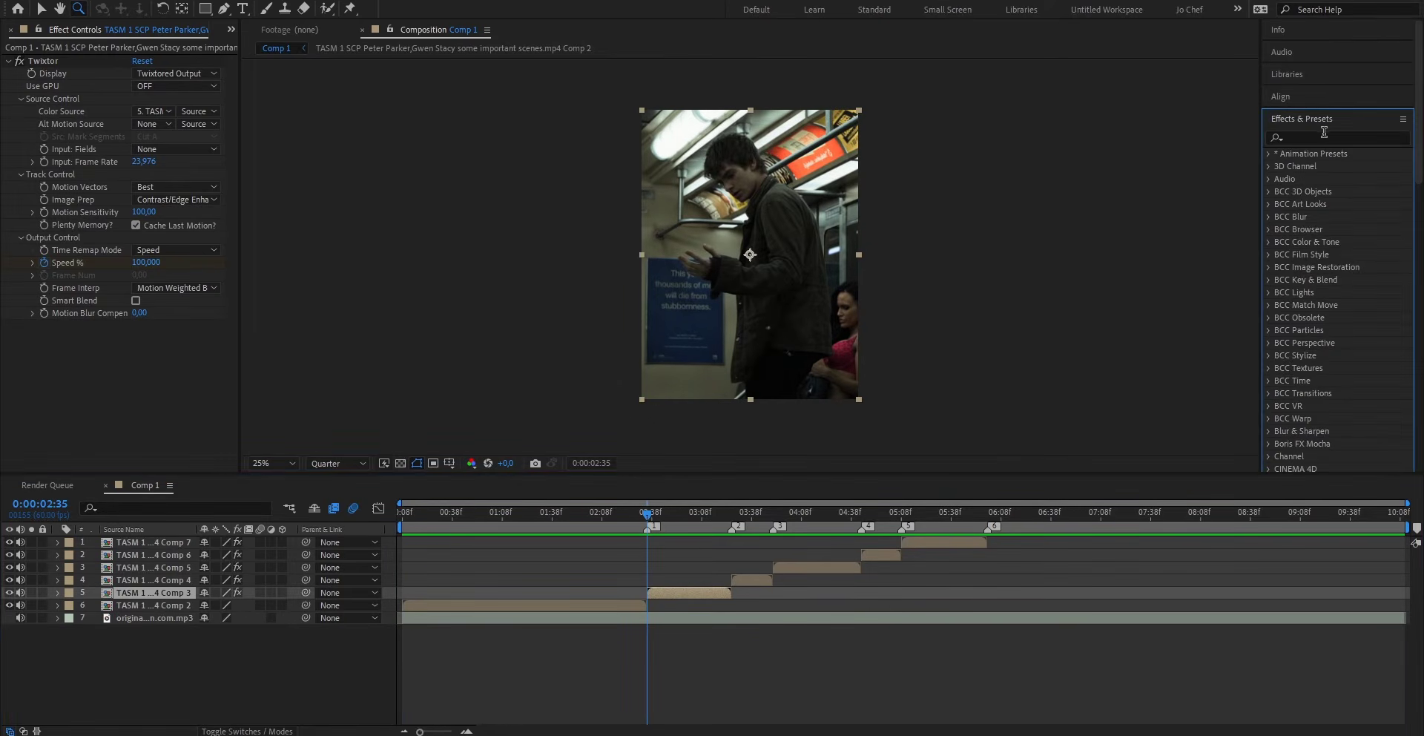
{"action": "left_click", "coordinate": [1306, 138]}
{"action": "type", "text": "direction"}
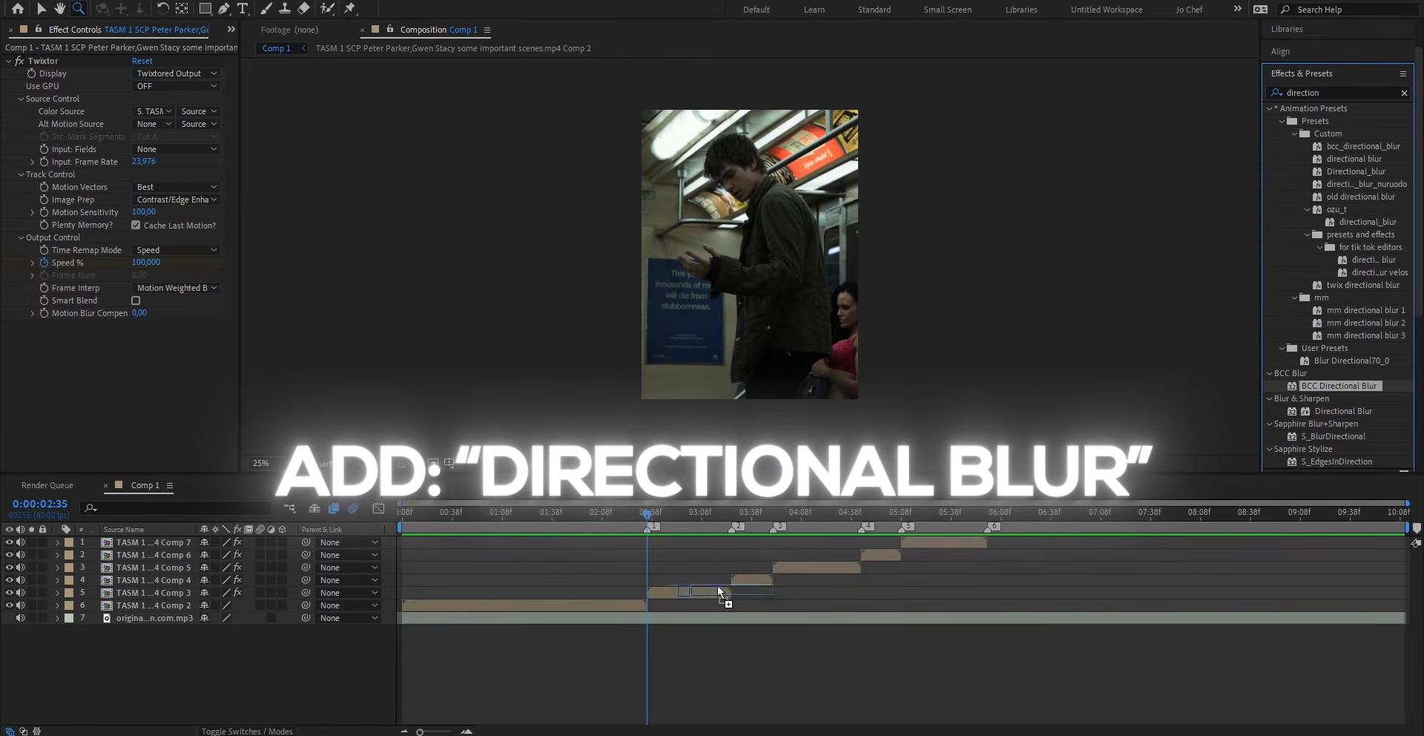
{"action": "double_click", "coordinate": [1339, 386]}
{"action": "key", "text": "equal"}
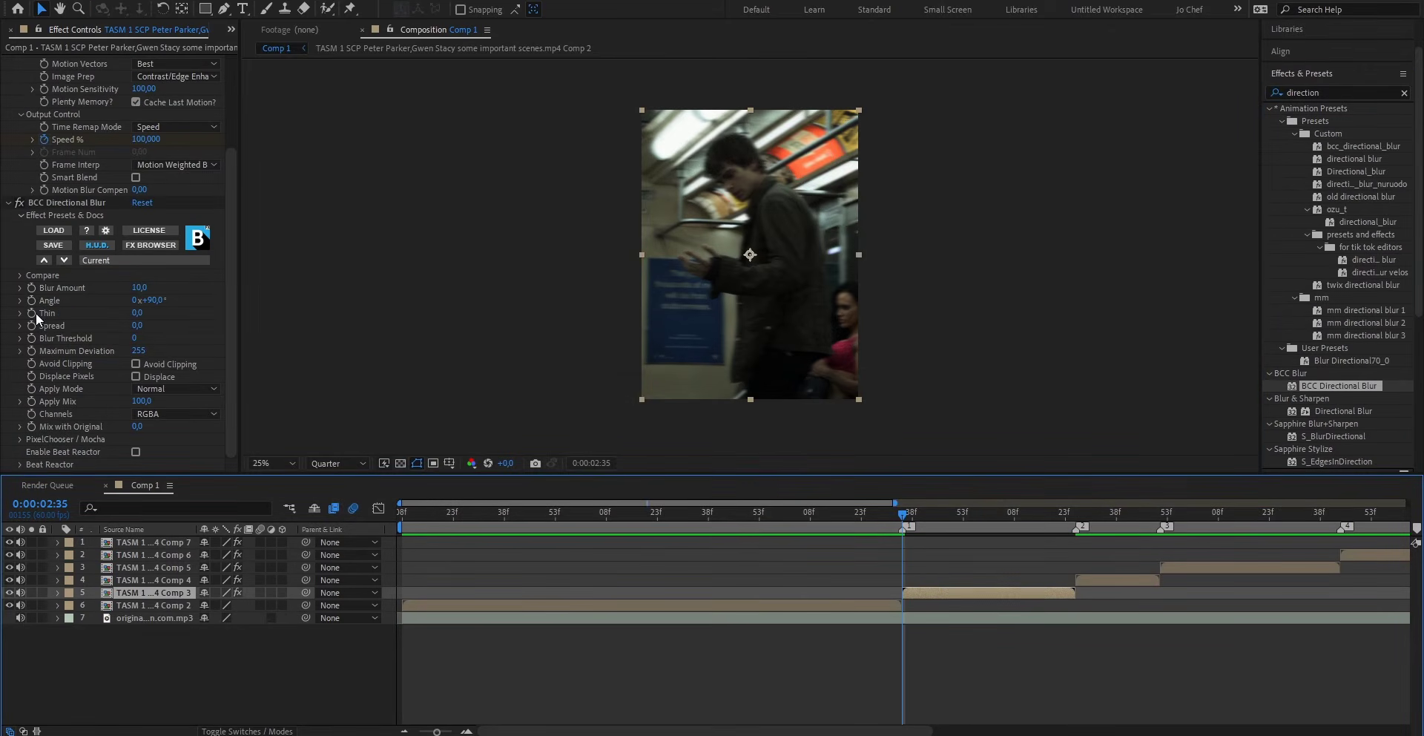
- Keyframe the directional blur amount at 80 on the clip's first frame and set the blur angle to 0°
{"action": "left_click", "coordinate": [30, 288]}
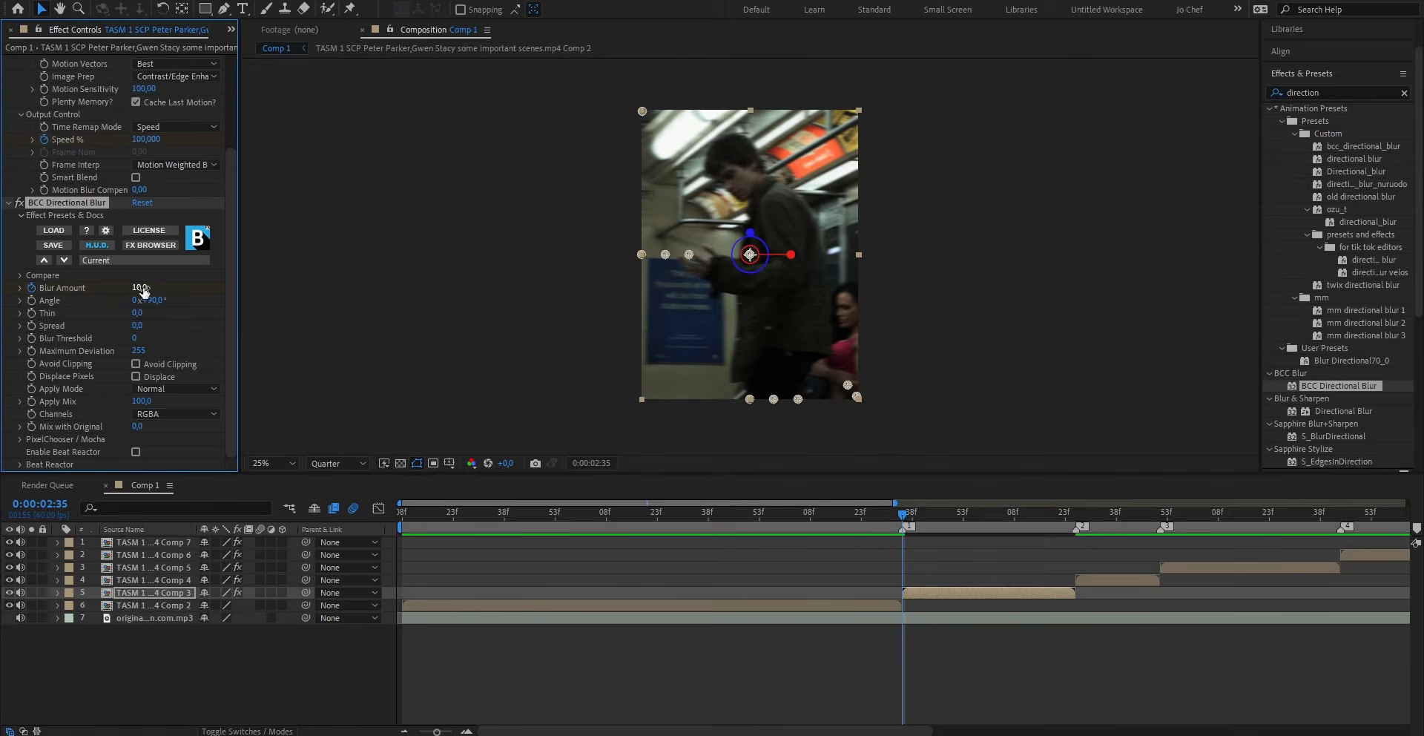
{"action": "type", "text": "1080"}
{"action": "key", "text": "Return"}
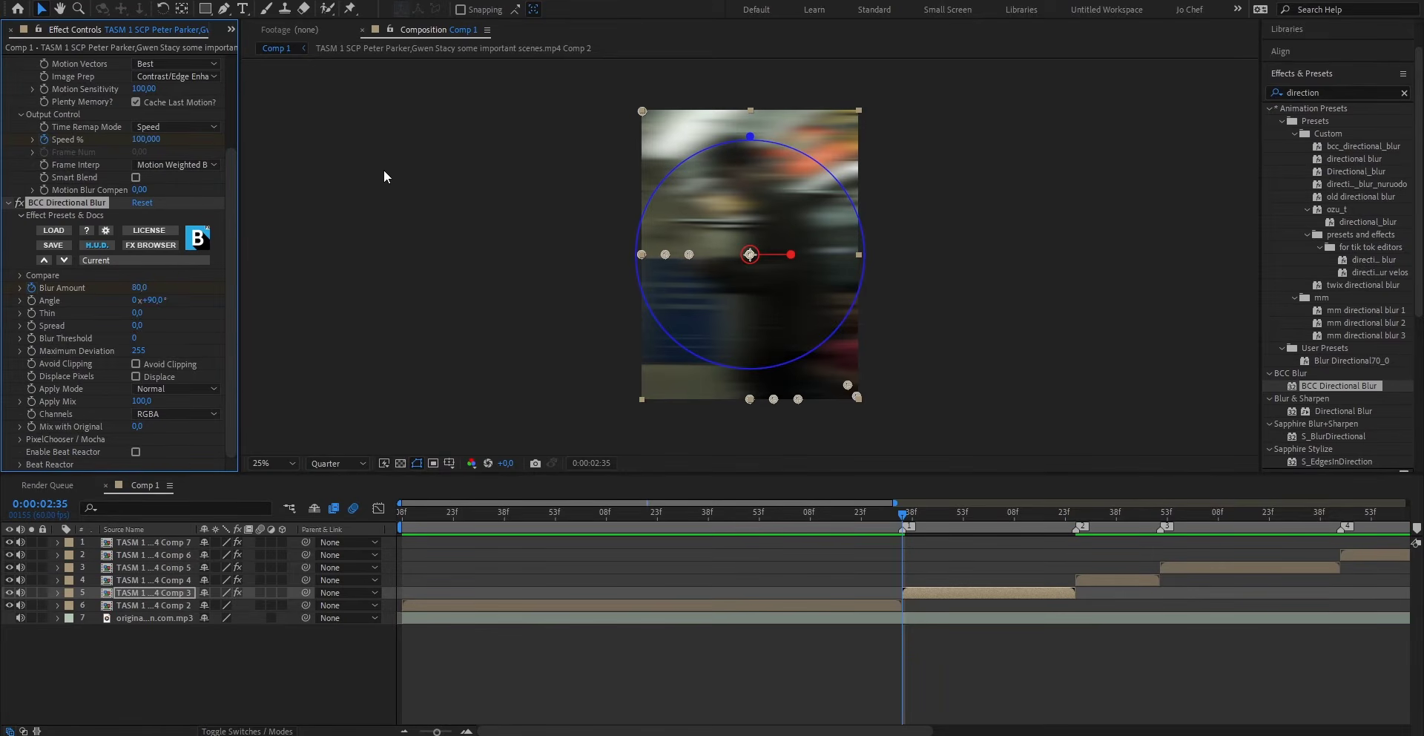
{"action": "left_click", "coordinate": [152, 300]}
{"action": "type", "text": "0"}
{"action": "key", "text": "Return"}
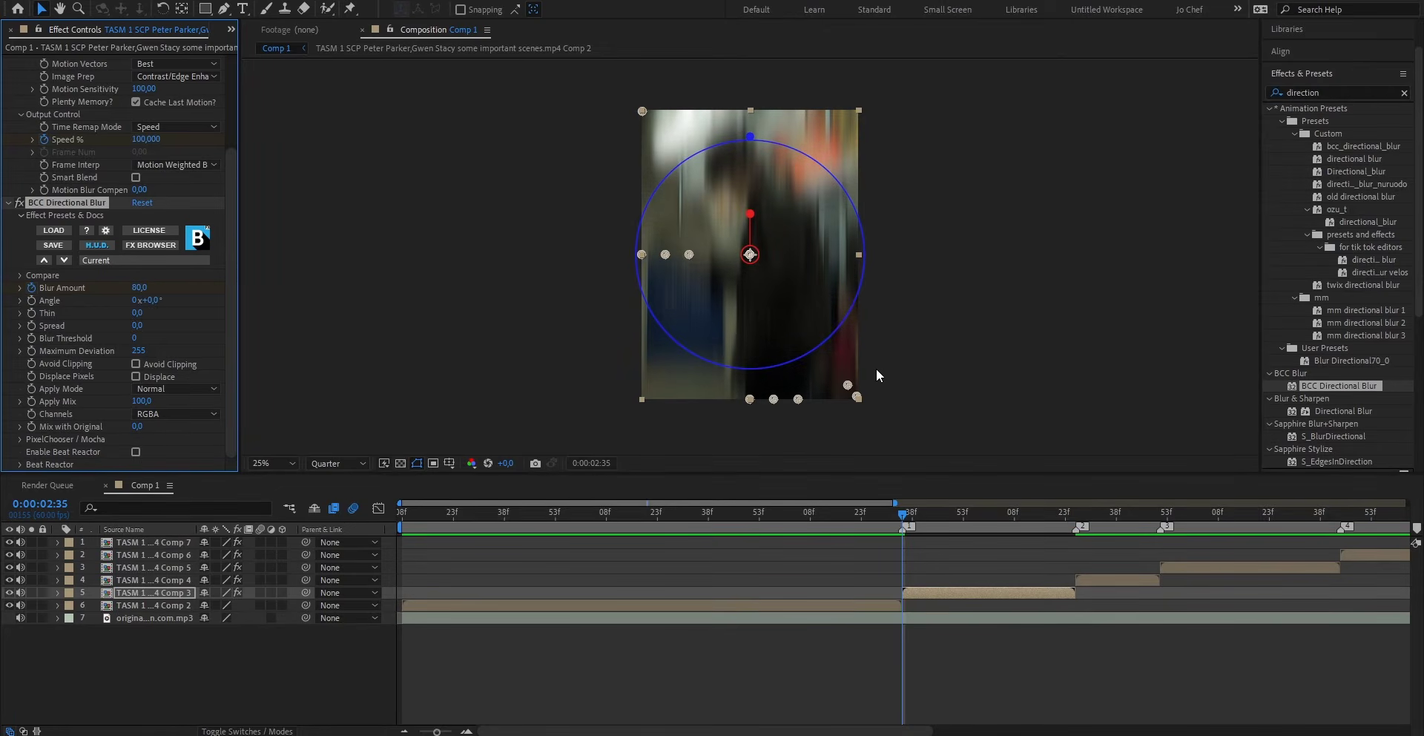
- Add a blur amount keyframe of 0 at the clip's end, 0:00:03:26, and reveal the Comp 3 layer's keyframes
{"action": "scroll", "coordinate": [1016, 532], "scroll_direction": "right", "scroll_amount": 2}
{"action": "left_click", "coordinate": [1025, 514]}
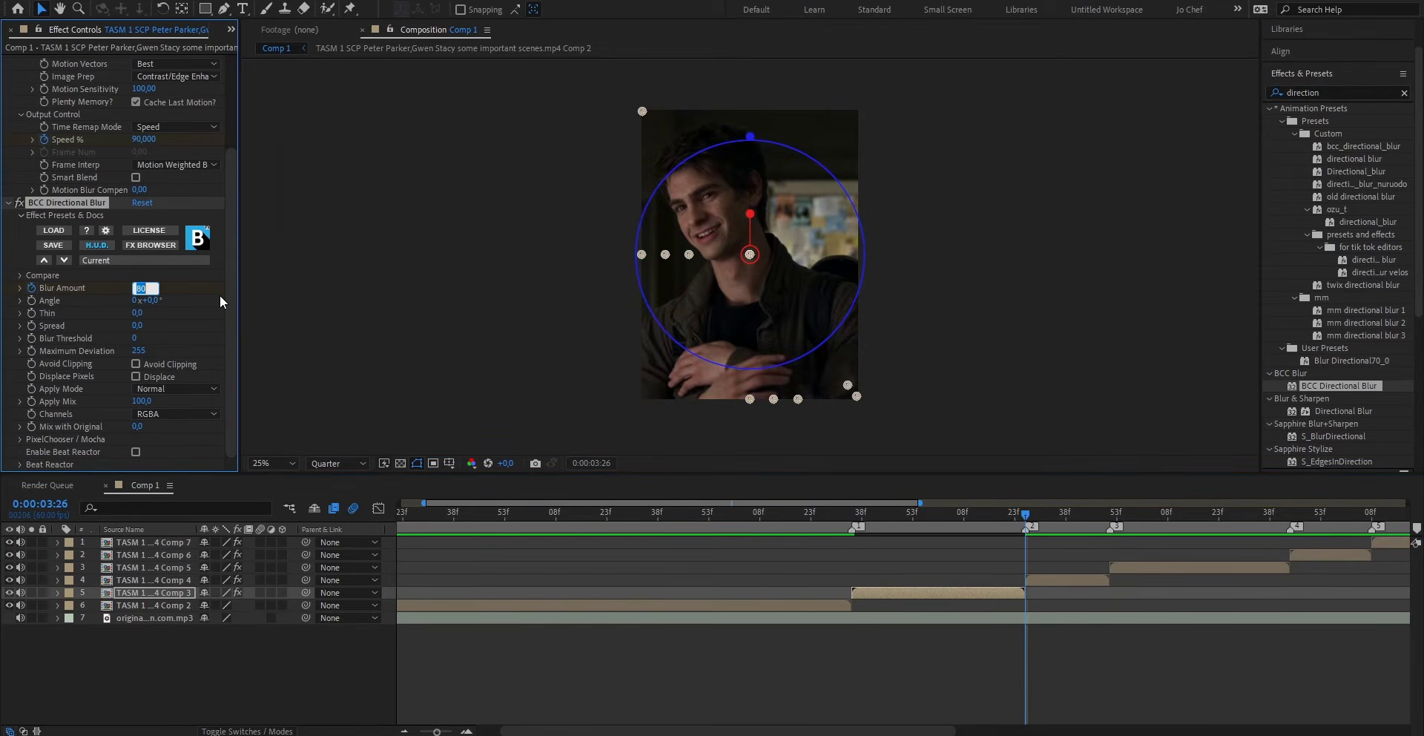
{"action": "key", "text": "u"}
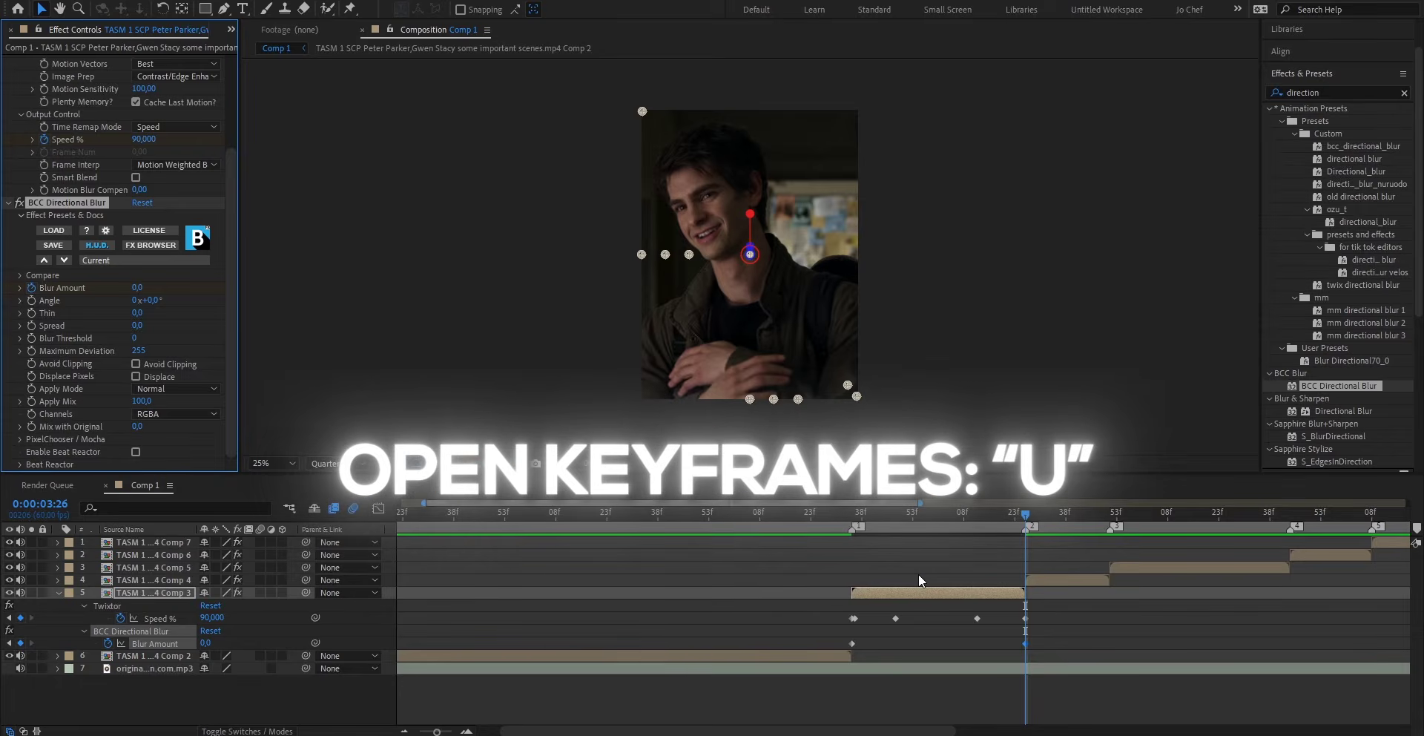
- Apply Easy Ease to both blur amount keyframes on the Comp 3 layer
{"action": "left_click", "coordinate": [1046, 634]}
{"action": "left_click_drag", "start_coordinate": [1046, 635], "coordinate": [848, 648]}
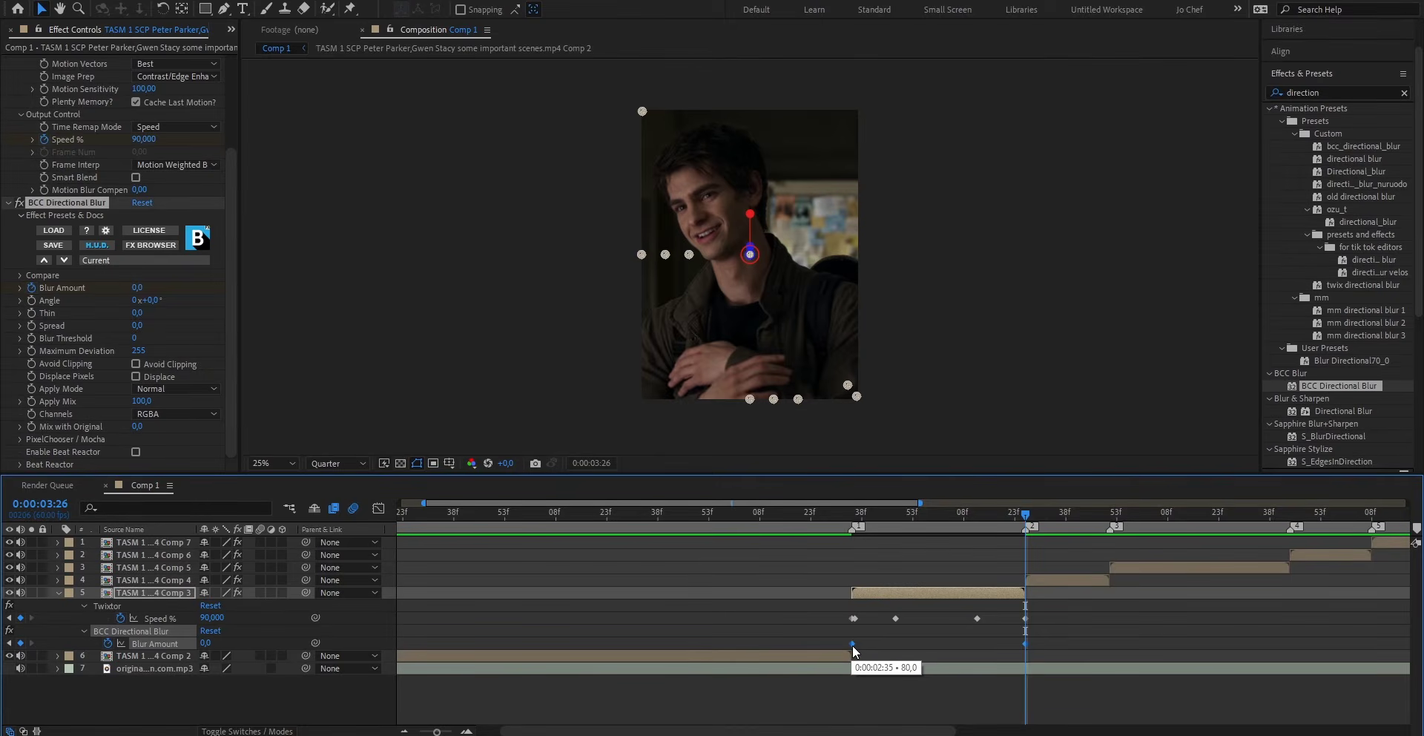
{"action": "right_click", "coordinate": [852, 644]}
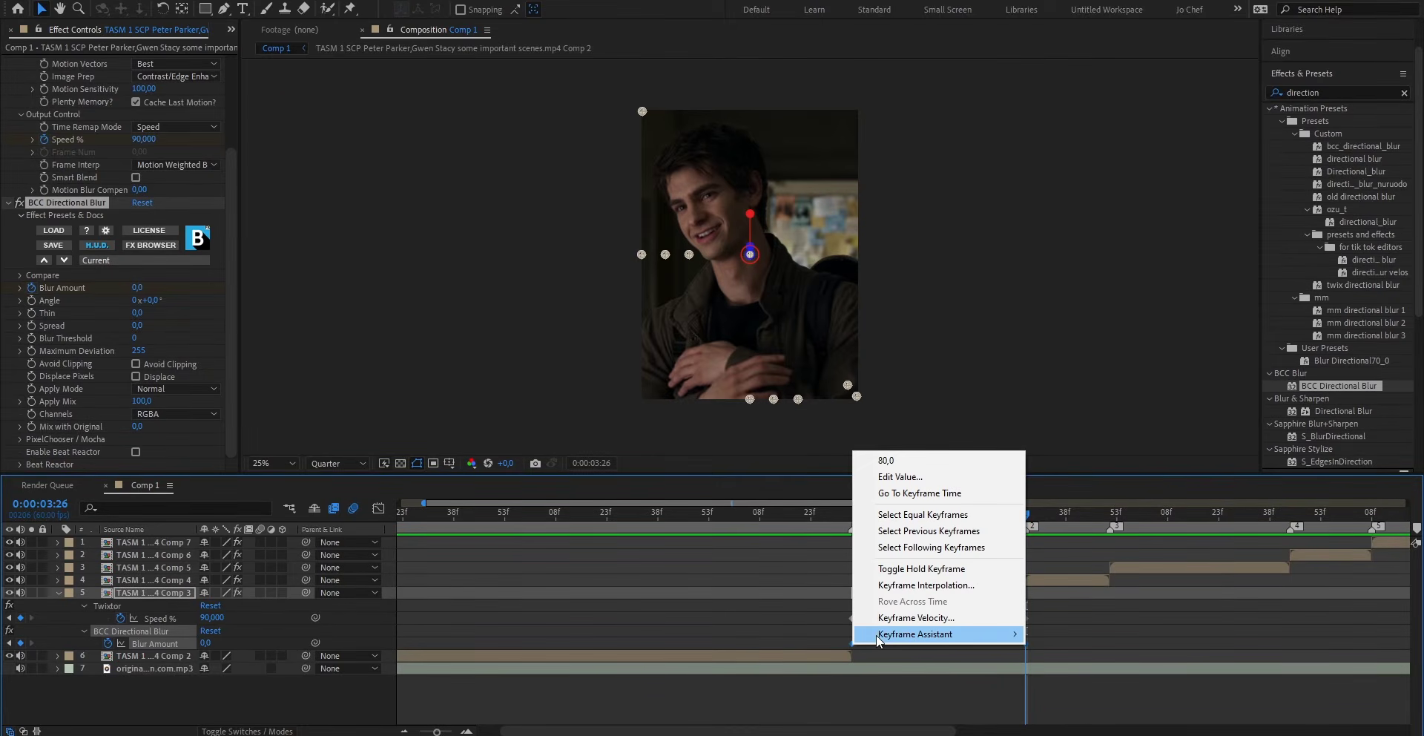
{"action": "mouse_move", "coordinate": [875, 635]}
{"action": "left_click", "coordinate": [1075, 569]}
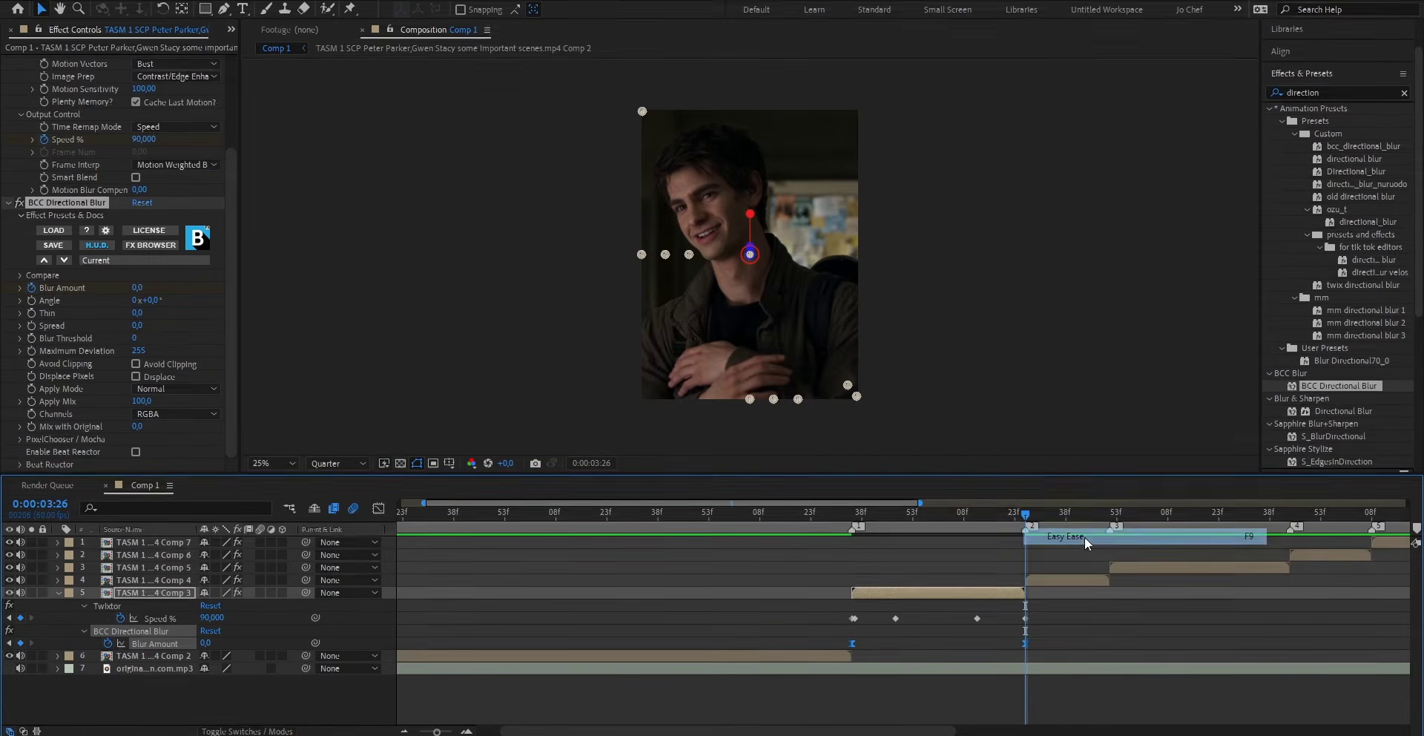
- Reshape the blur amount value graph so it drops steeply from the first keyframe and flattens towards the last, then close the graph
{"action": "left_click", "coordinate": [379, 508]}
{"action": "left_click", "coordinate": [852, 548]}
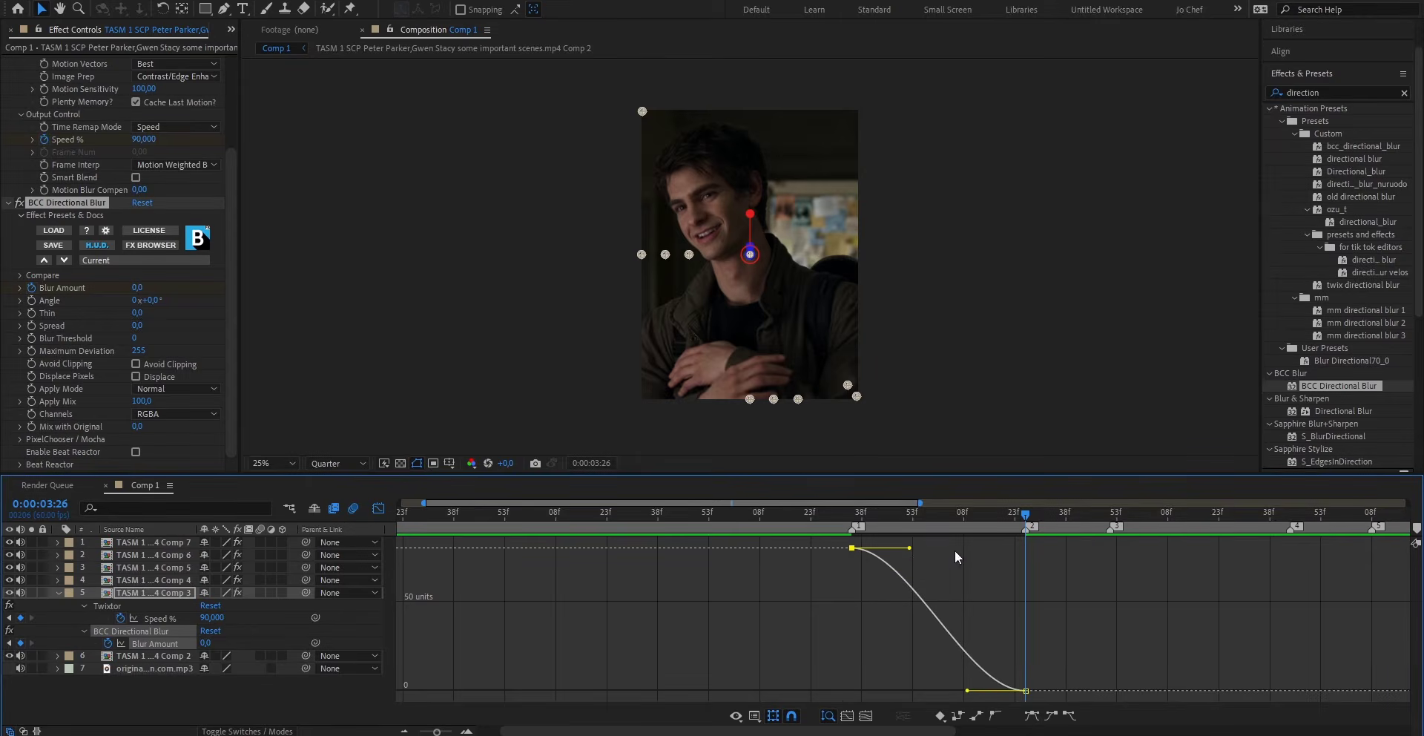
{"action": "left_click_drag", "start_coordinate": [910, 548], "coordinate": [779, 690]}
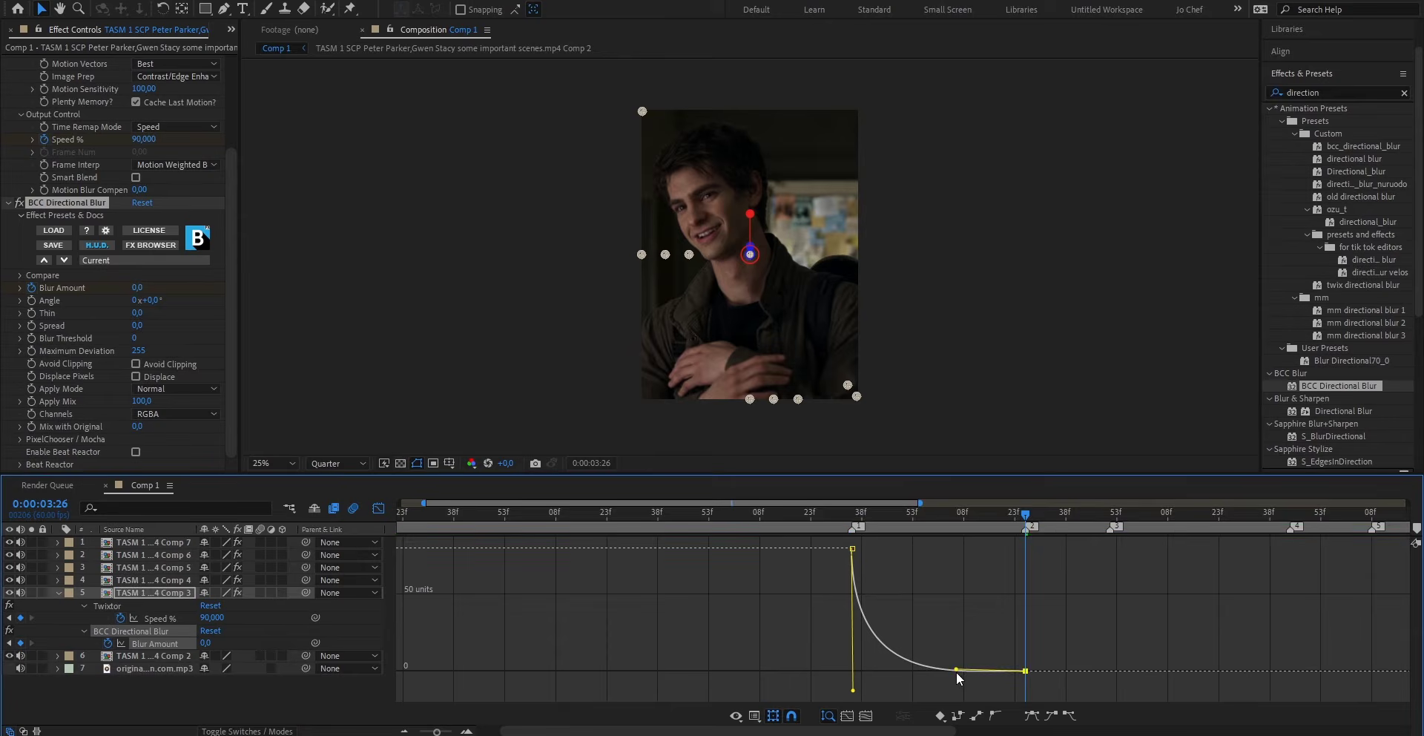
{"action": "left_click_drag", "start_coordinate": [967, 671], "coordinate": [951, 674]}
{"action": "left_click", "coordinate": [378, 508]}
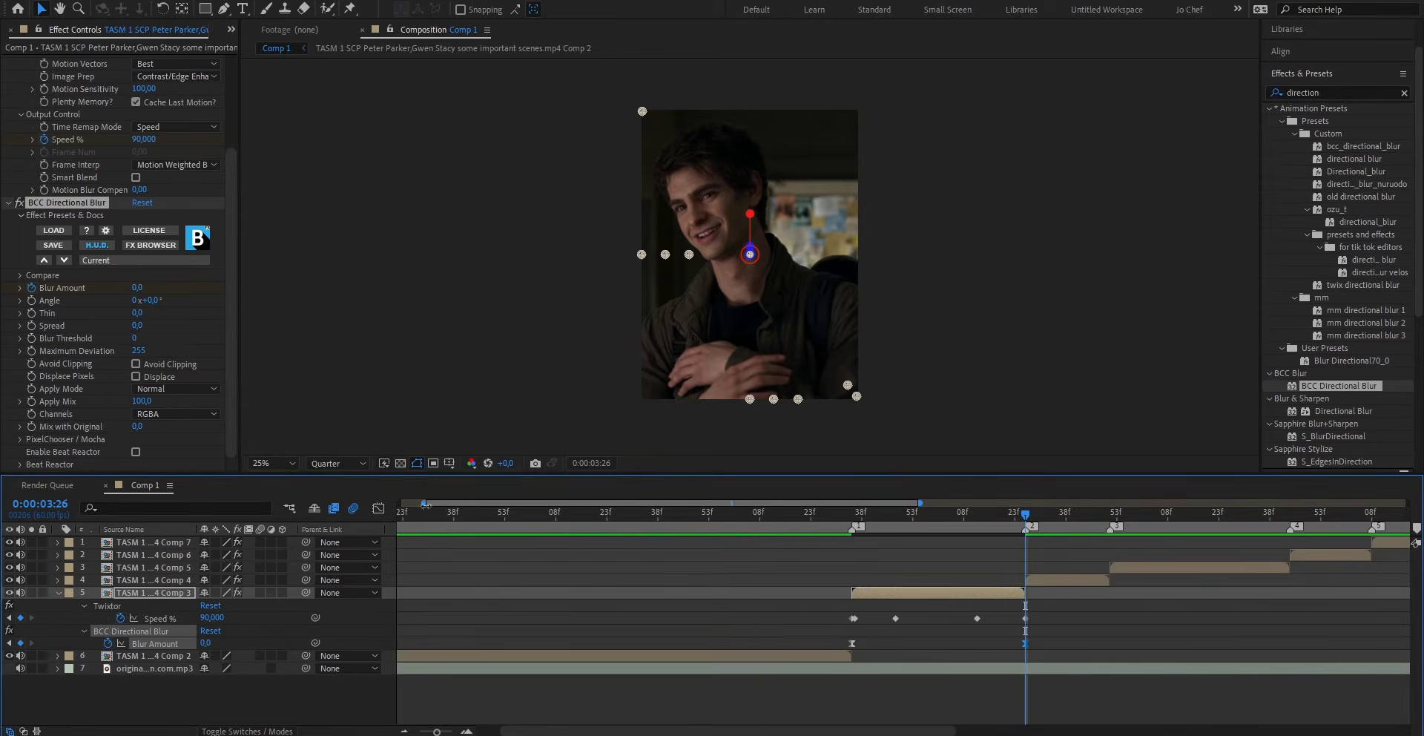
- Preview the Comp 3 blur transition from about 0:00:02:04 and select the layer's blur amount keyframes
{"action": "left_click", "coordinate": [799, 523]}
{"action": "left_click_drag", "start_coordinate": [794, 522], "coordinate": [737, 518]}
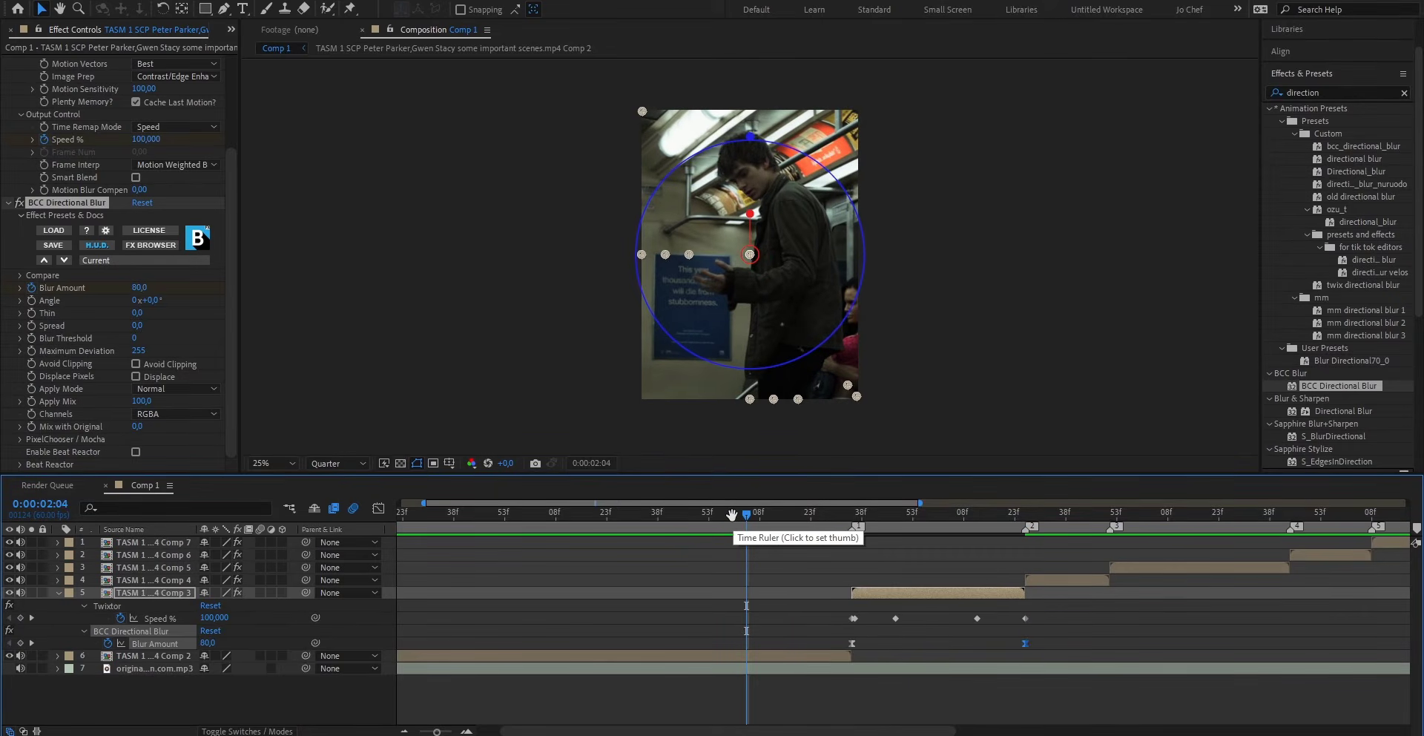
{"action": "key", "text": "space"}
{"action": "key", "text": "space"}
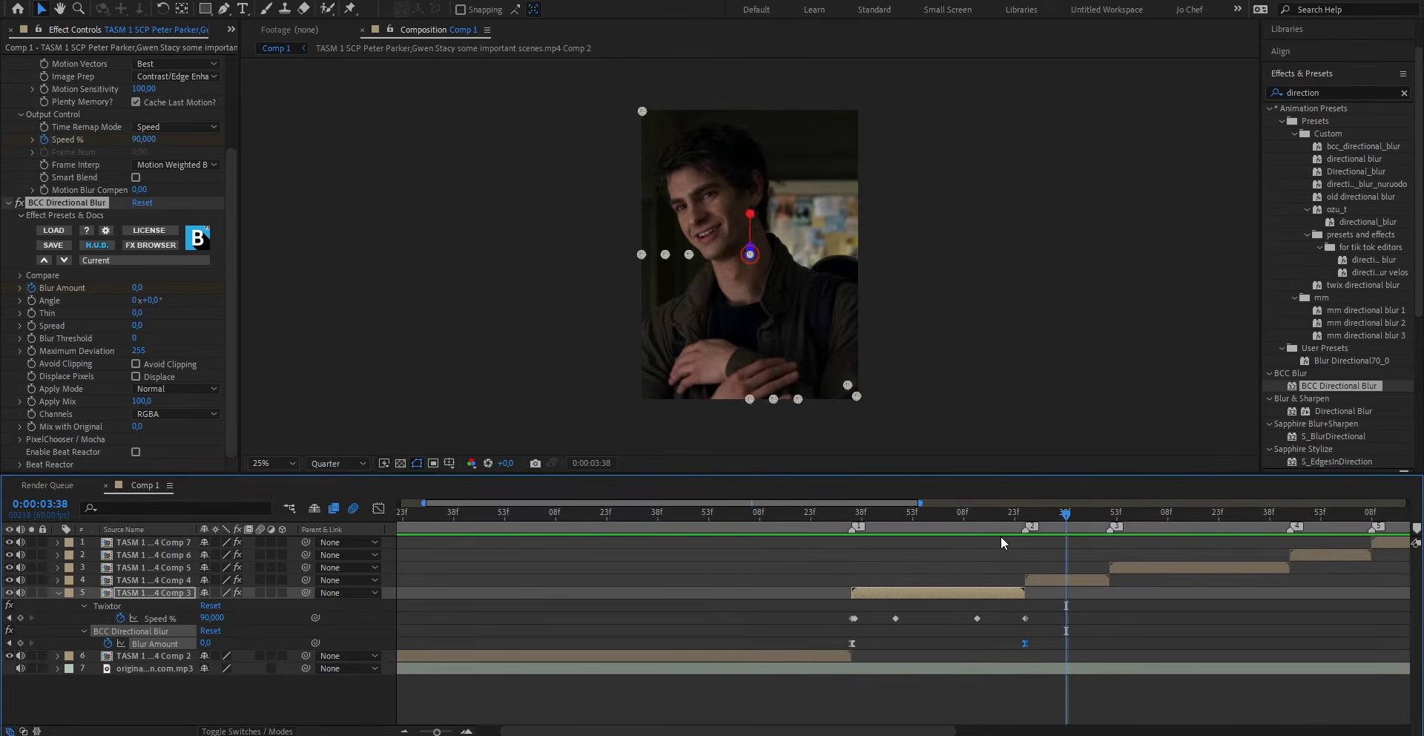
{"action": "left_click_drag", "start_coordinate": [1050, 639], "coordinate": [862, 649]}
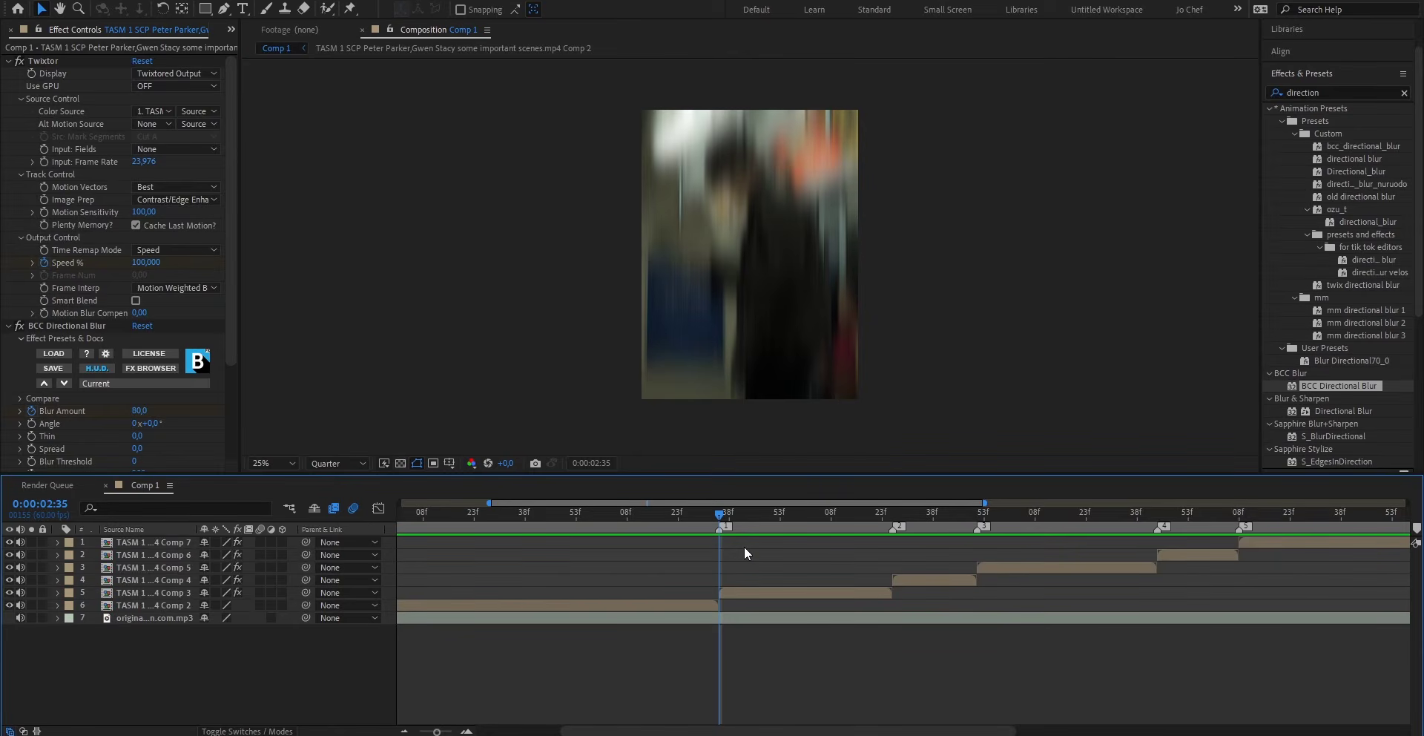
- Add a 50% opacity keyframe to the Comp 3 layer at its start, 0:00:02:35
{"action": "left_click", "coordinate": [757, 592]}
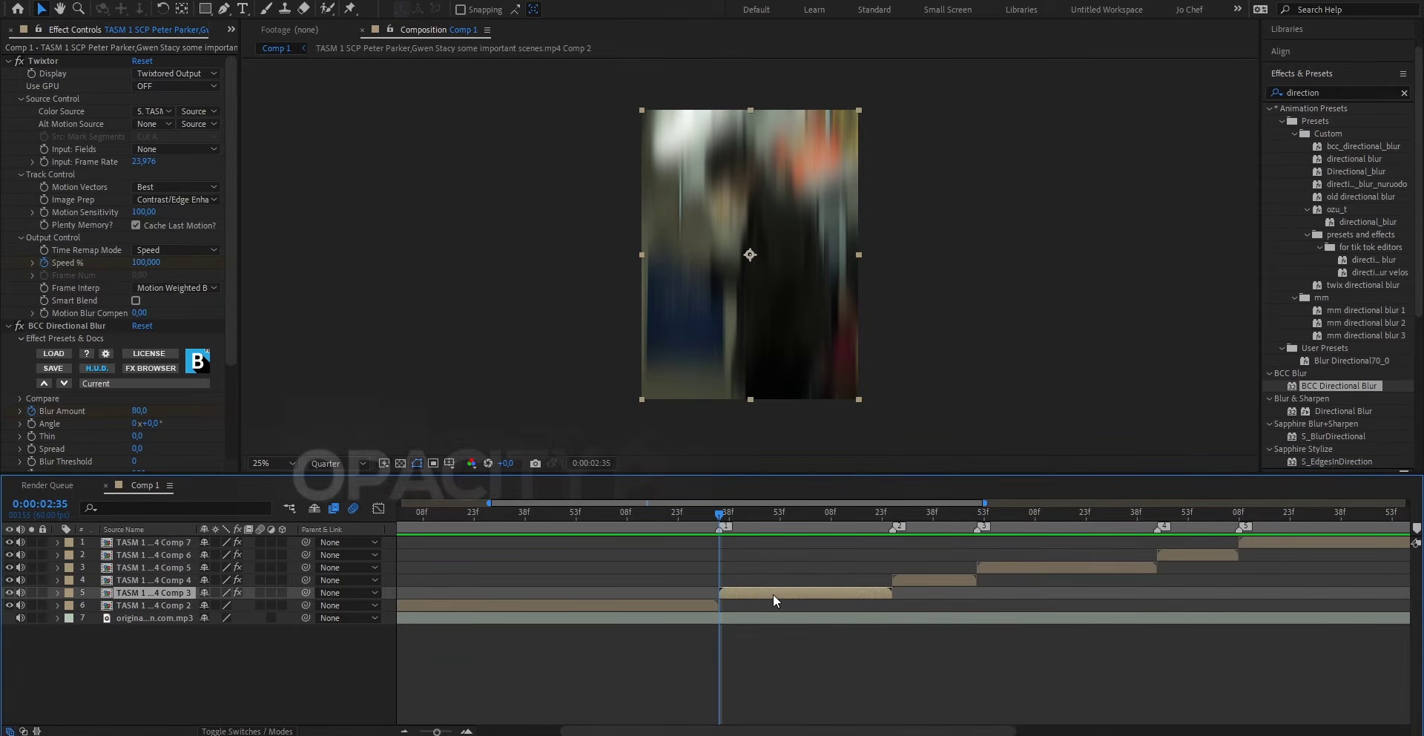
{"action": "key", "text": "t"}
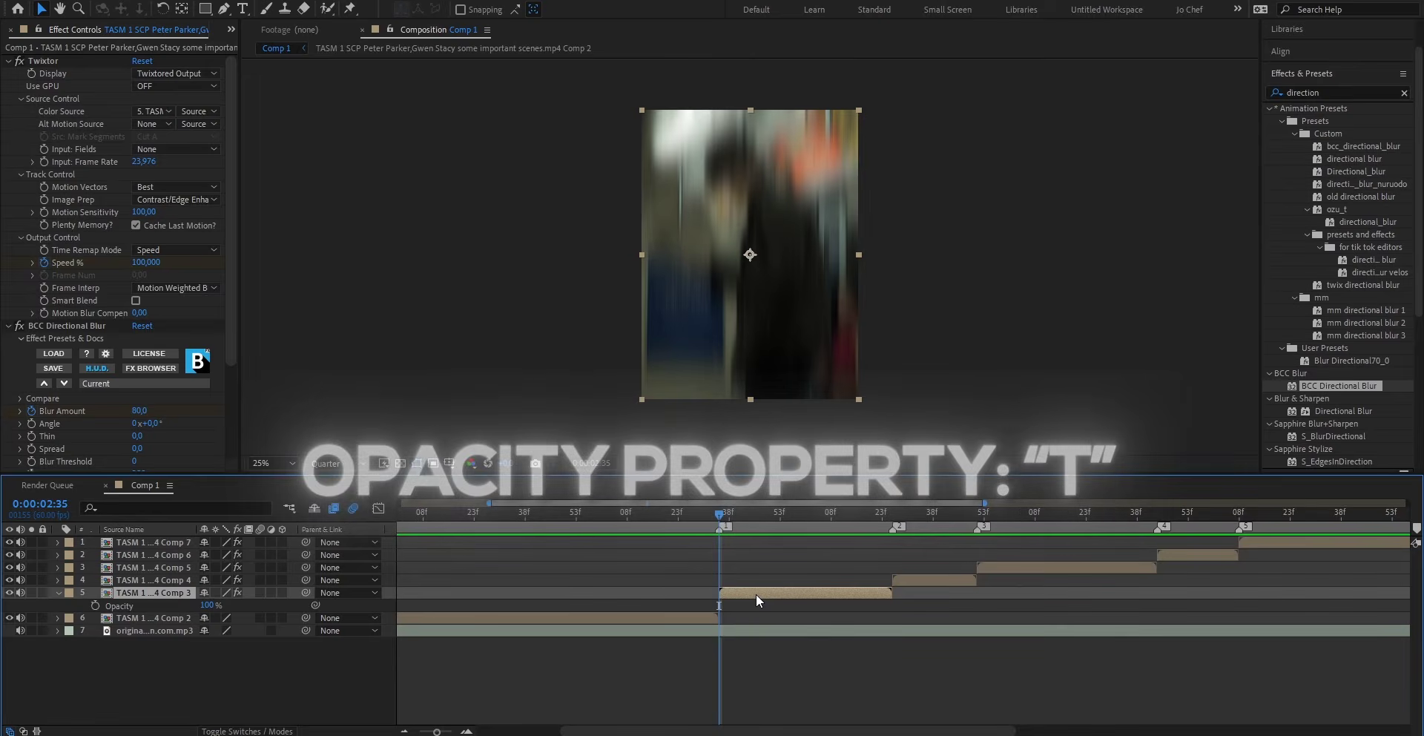
{"action": "left_click", "coordinate": [95, 606]}
{"action": "left_click", "coordinate": [208, 606]}
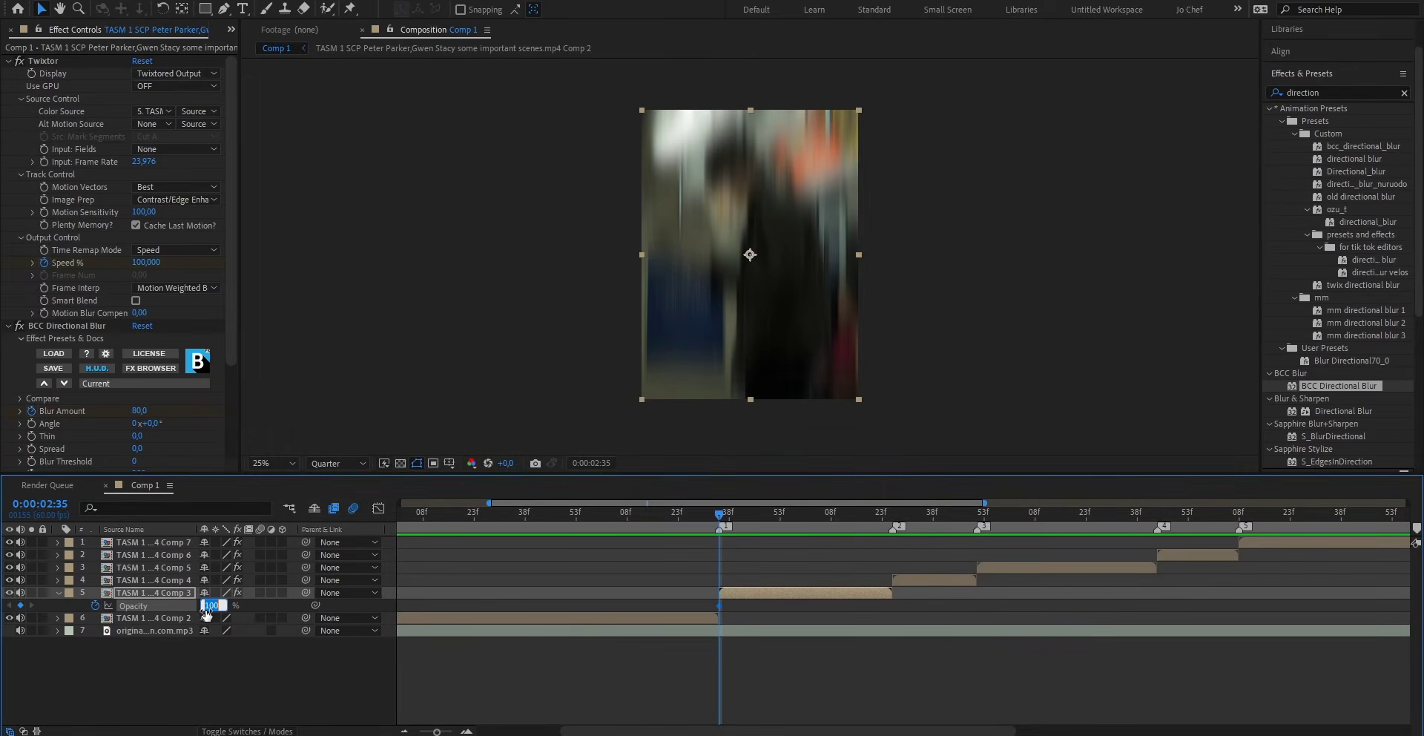
{"action": "type", "text": "50"}
{"action": "key", "text": "Return"}
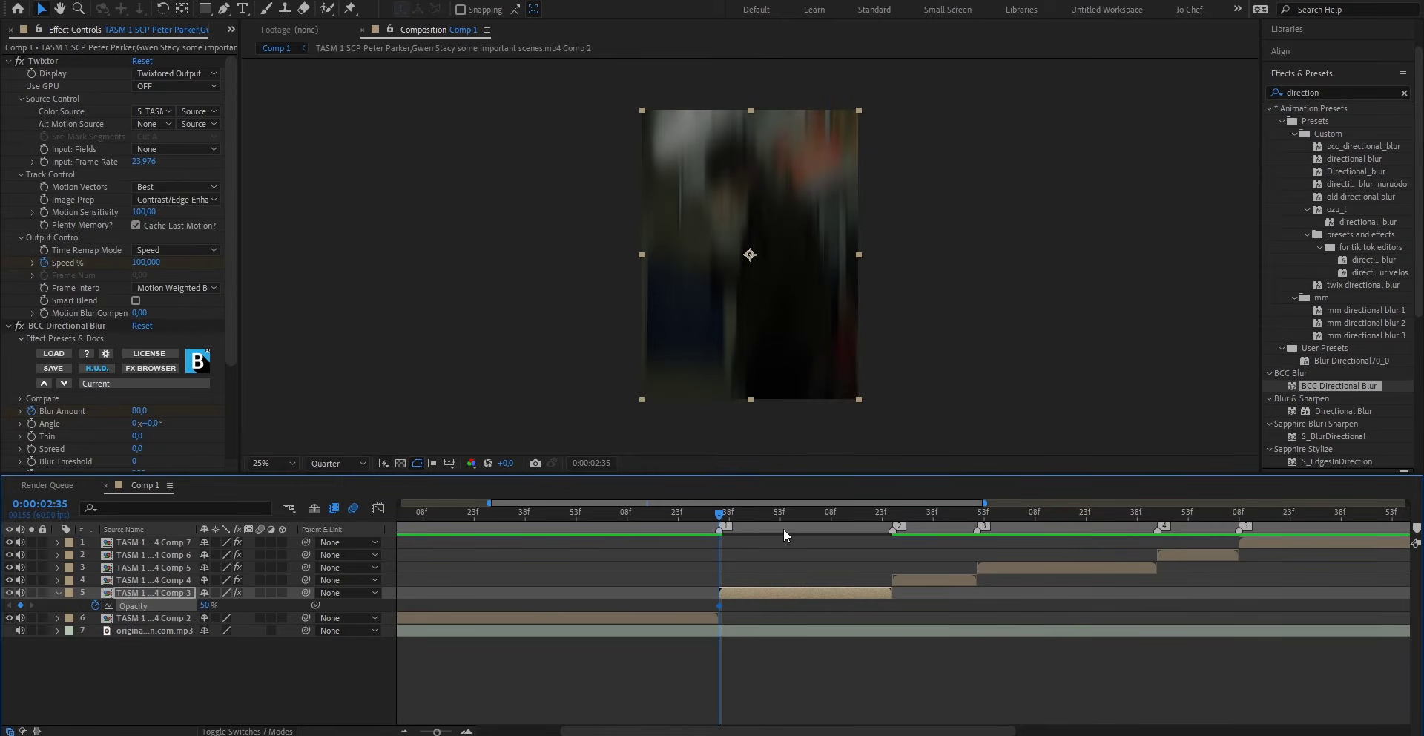
- Keyframe the Comp 3 opacity at 100% mid-clip, 0:00:03:02, and at 35% at the clip's end, 0:00:03:26
{"action": "left_click", "coordinate": [810, 515]}
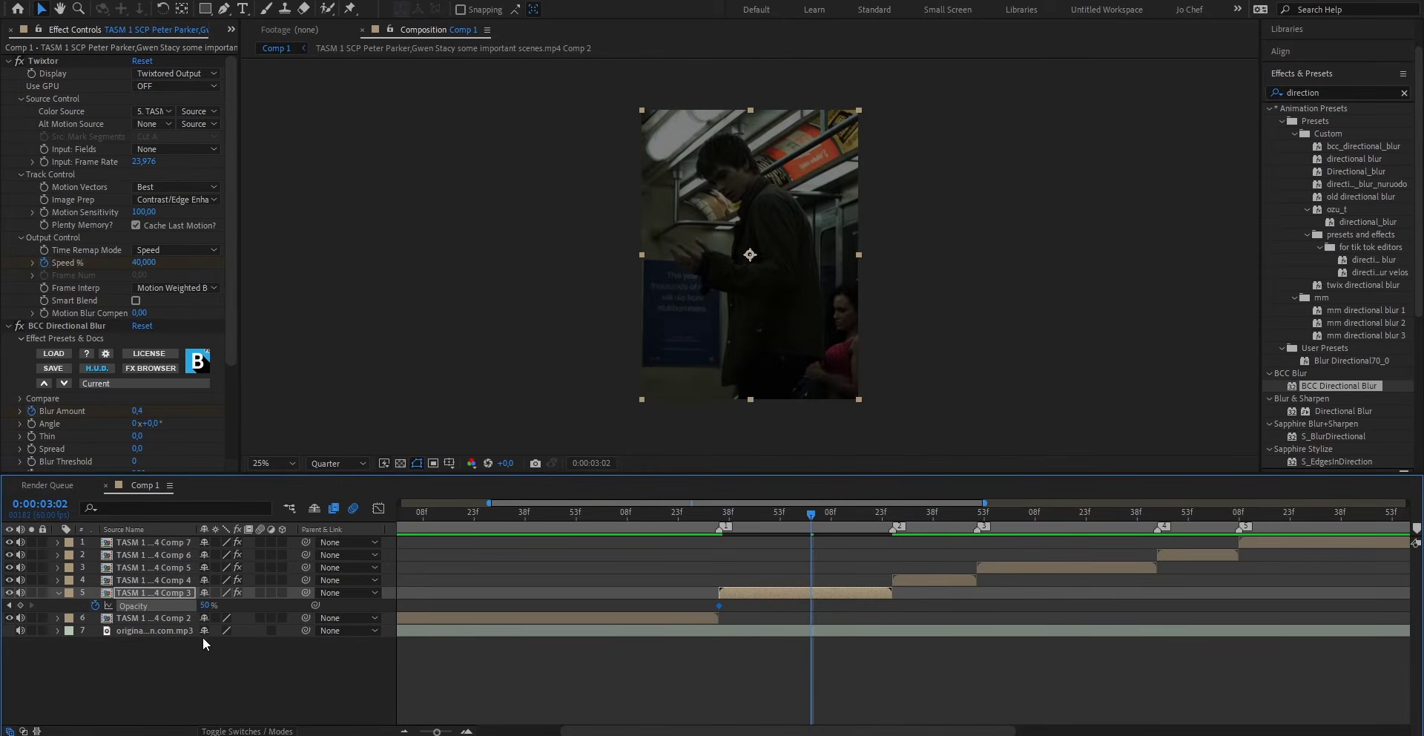
{"action": "left_click_drag", "start_coordinate": [205, 606], "coordinate": [759, 565]}
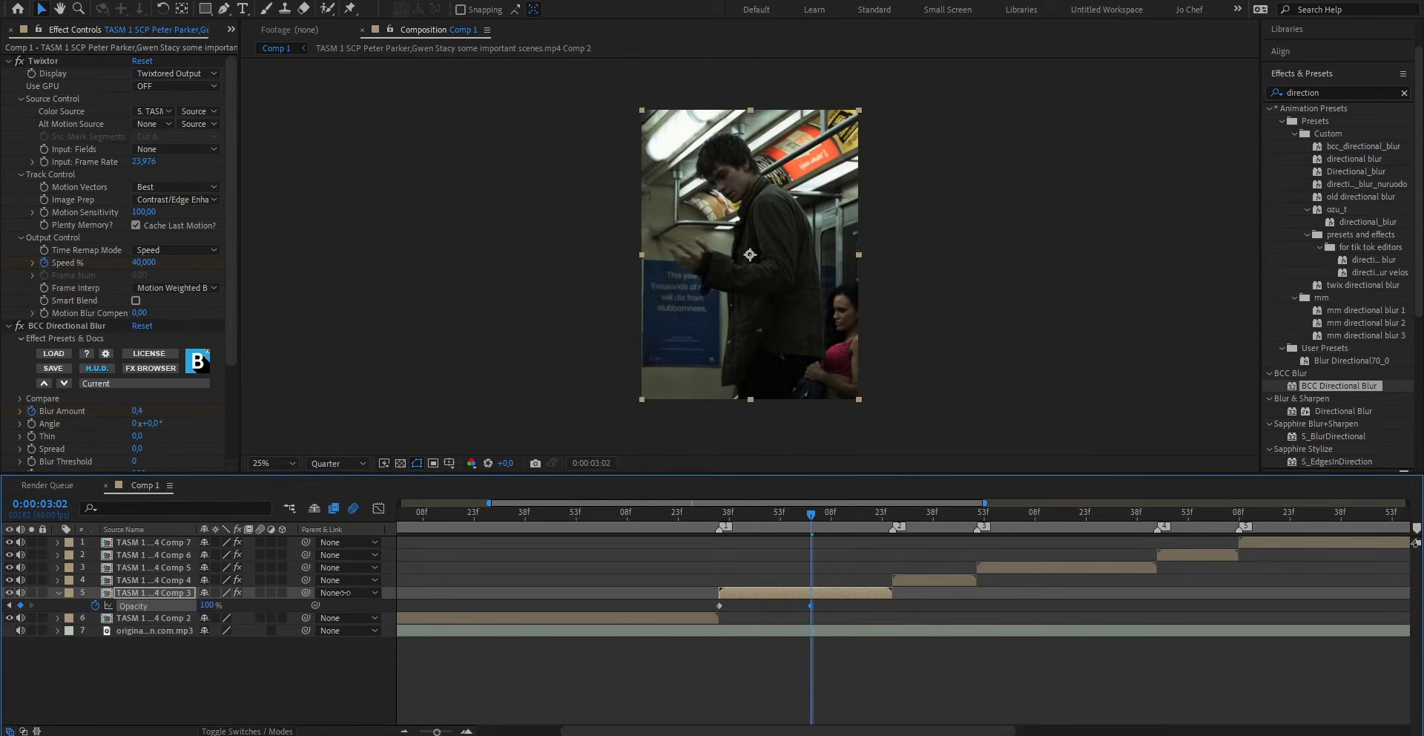
{"action": "left_click", "coordinate": [893, 509]}
{"action": "left_click_drag", "start_coordinate": [220, 612], "coordinate": [171, 612]}
- Apply Easy Ease to all three Comp 3 opacity keyframes
{"action": "left_click_drag", "start_coordinate": [919, 601], "coordinate": [802, 617]}
{"action": "left_click_drag", "start_coordinate": [710, 610], "coordinate": [718, 607]}
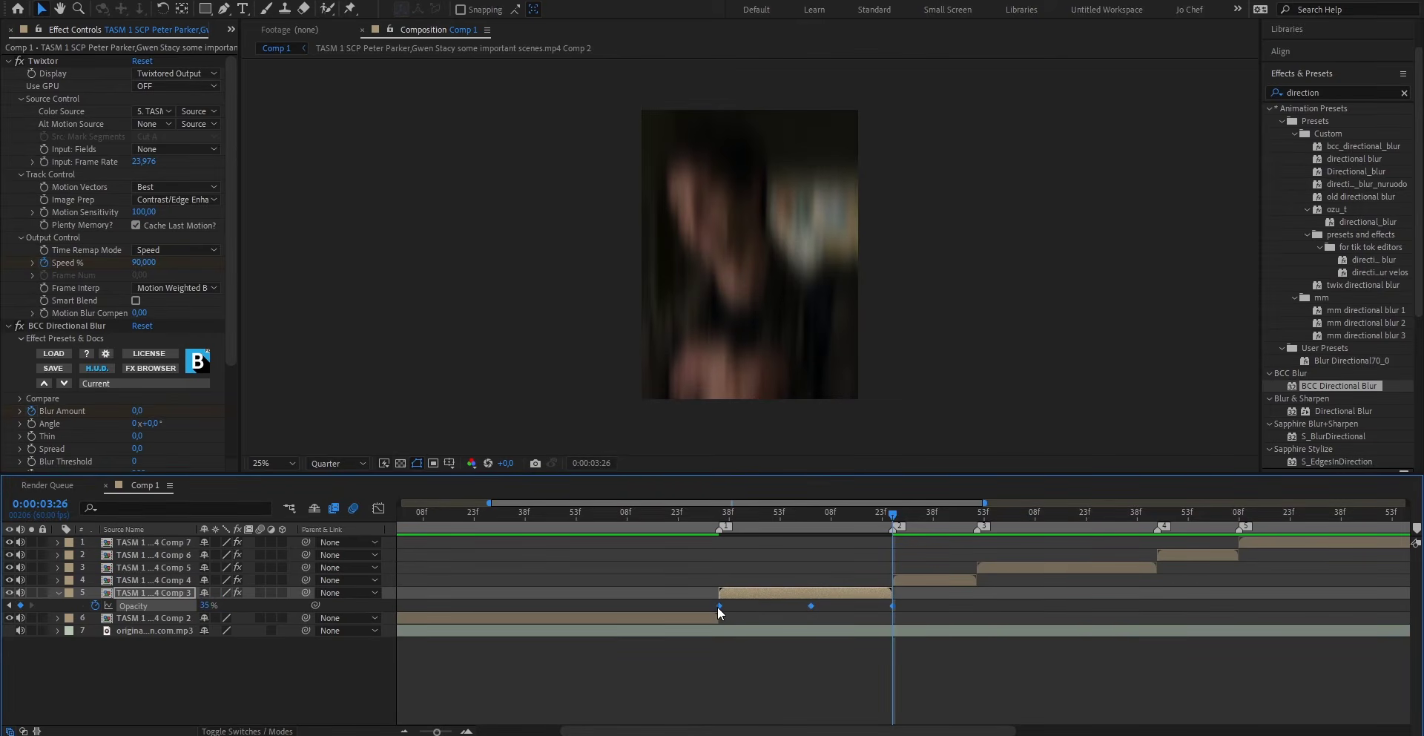
{"action": "right_click", "coordinate": [718, 607]}
{"action": "mouse_move", "coordinate": [743, 598]}
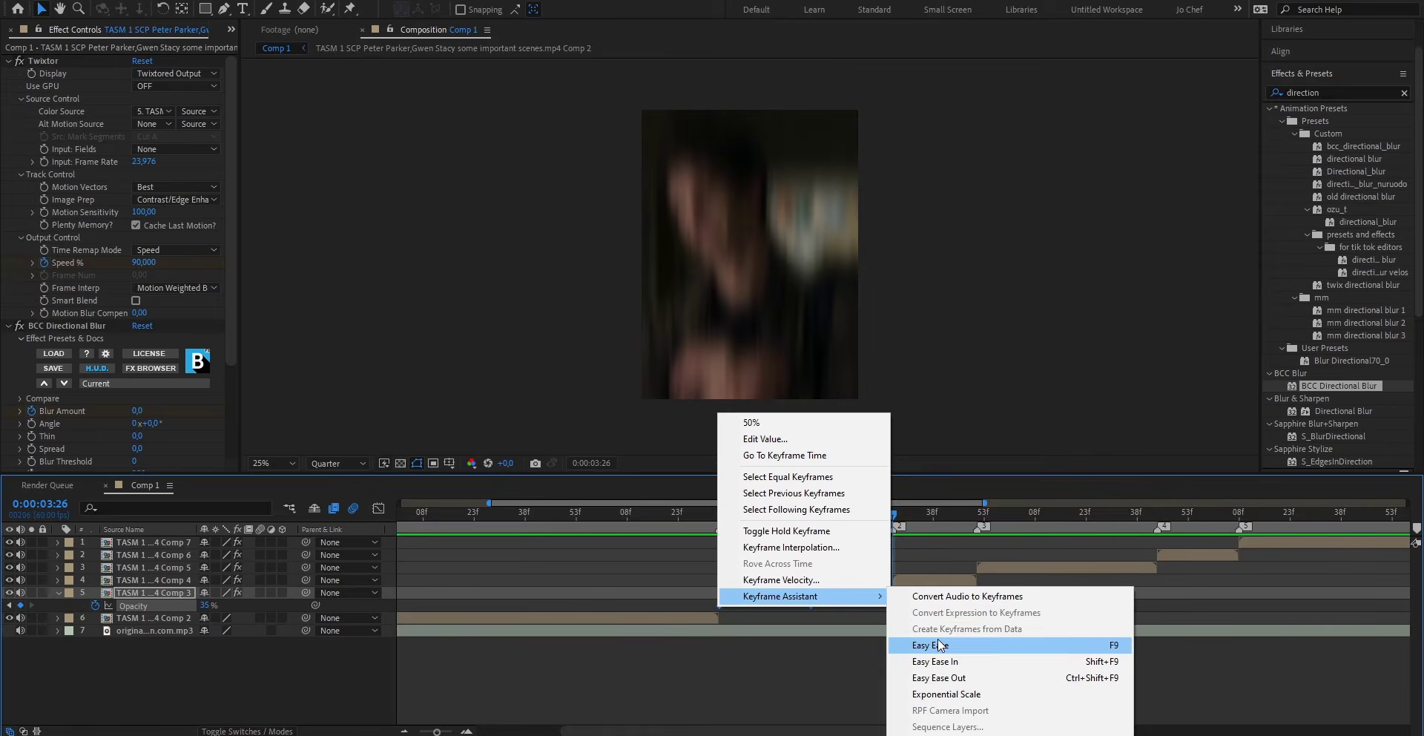
{"action": "left_click", "coordinate": [931, 644]}
- Shape the Comp 3 opacity graph into a rounded arch with a steep start and end, scrub through it, and close the graph
{"action": "key", "text": "shift+F3"}
{"action": "left_click_drag", "start_coordinate": [444, 734], "coordinate": [446, 733]}
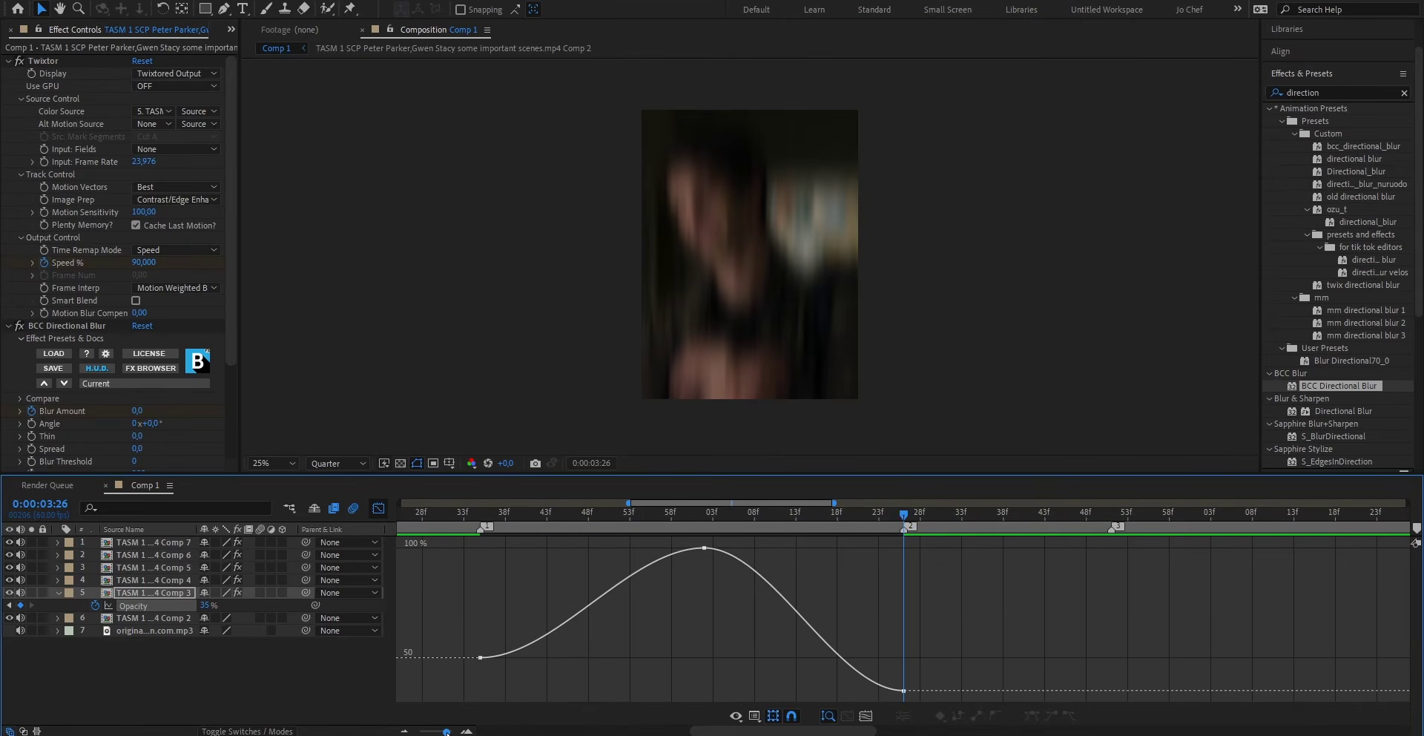
{"action": "key", "text": "ctrl+a"}
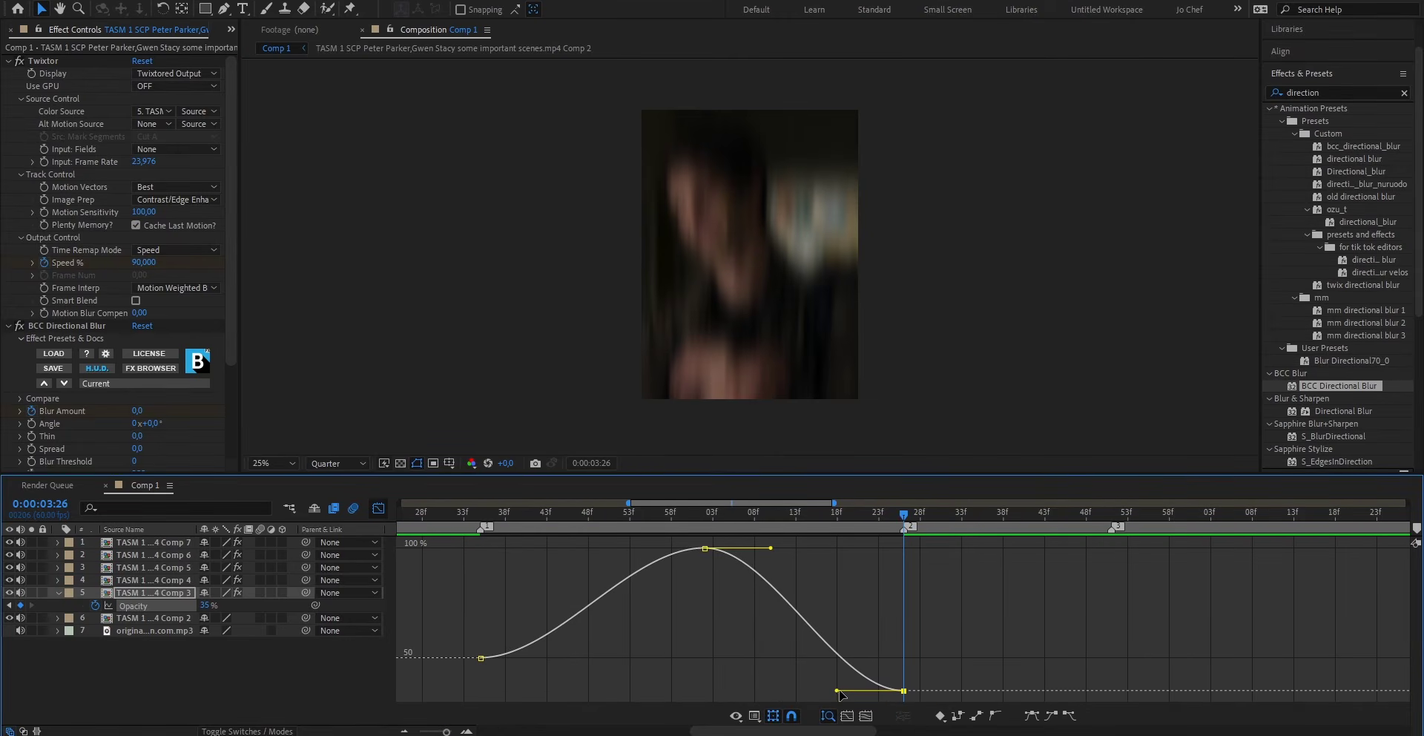
{"action": "left_click_drag", "start_coordinate": [837, 690], "coordinate": [980, 550]}
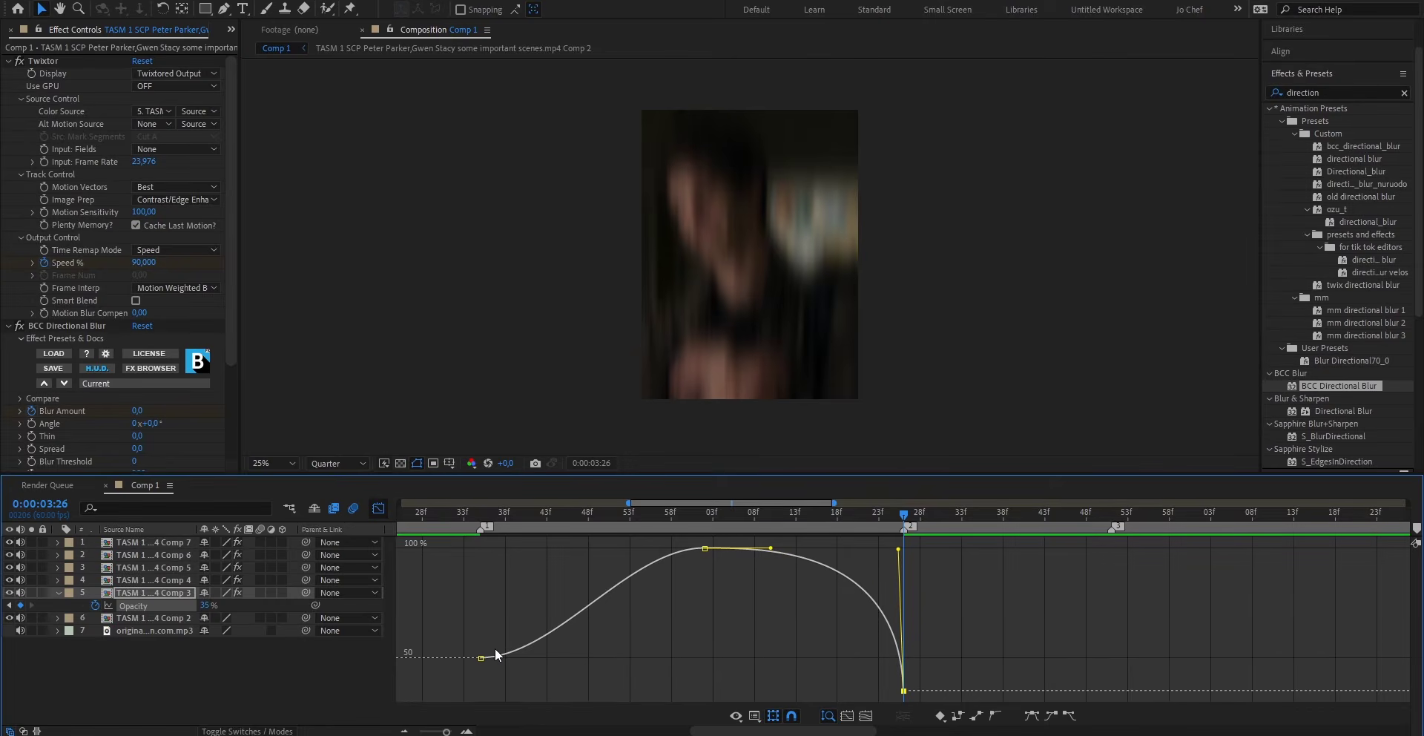
{"action": "mouse_move", "coordinate": [501, 658]}
{"action": "left_click_drag", "start_coordinate": [501, 659], "coordinate": [417, 546]}
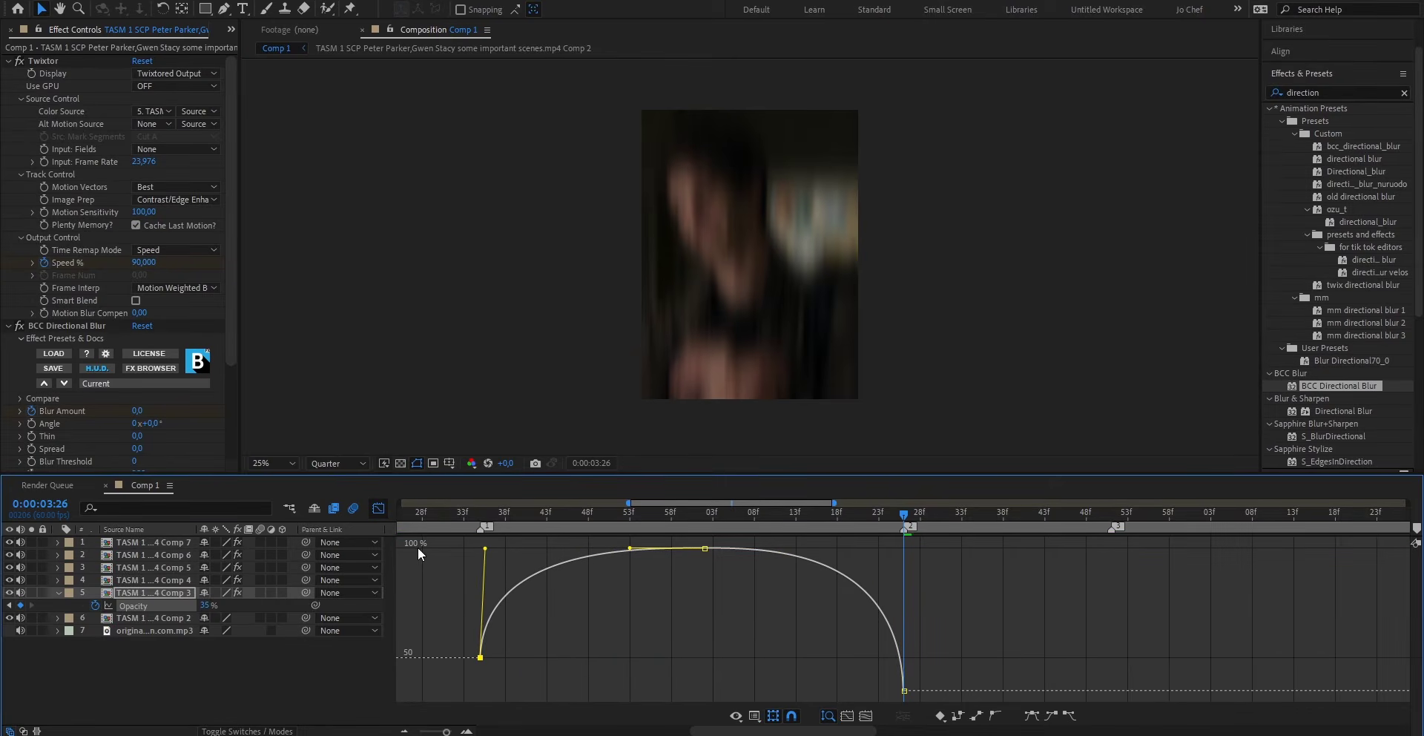
{"action": "left_click_drag", "start_coordinate": [639, 517], "coordinate": [462, 509]}
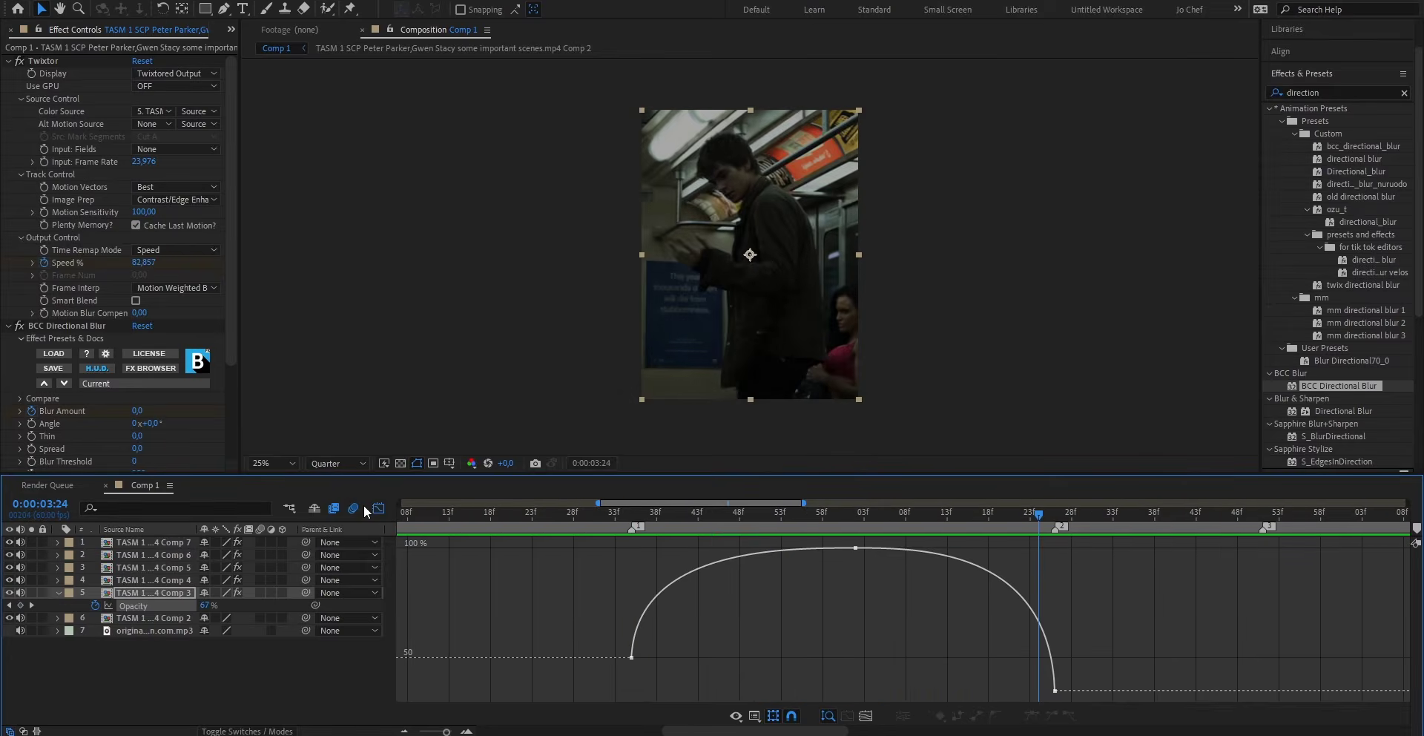
{"action": "left_click", "coordinate": [374, 510]}
{"action": "left_click", "coordinate": [377, 509]}
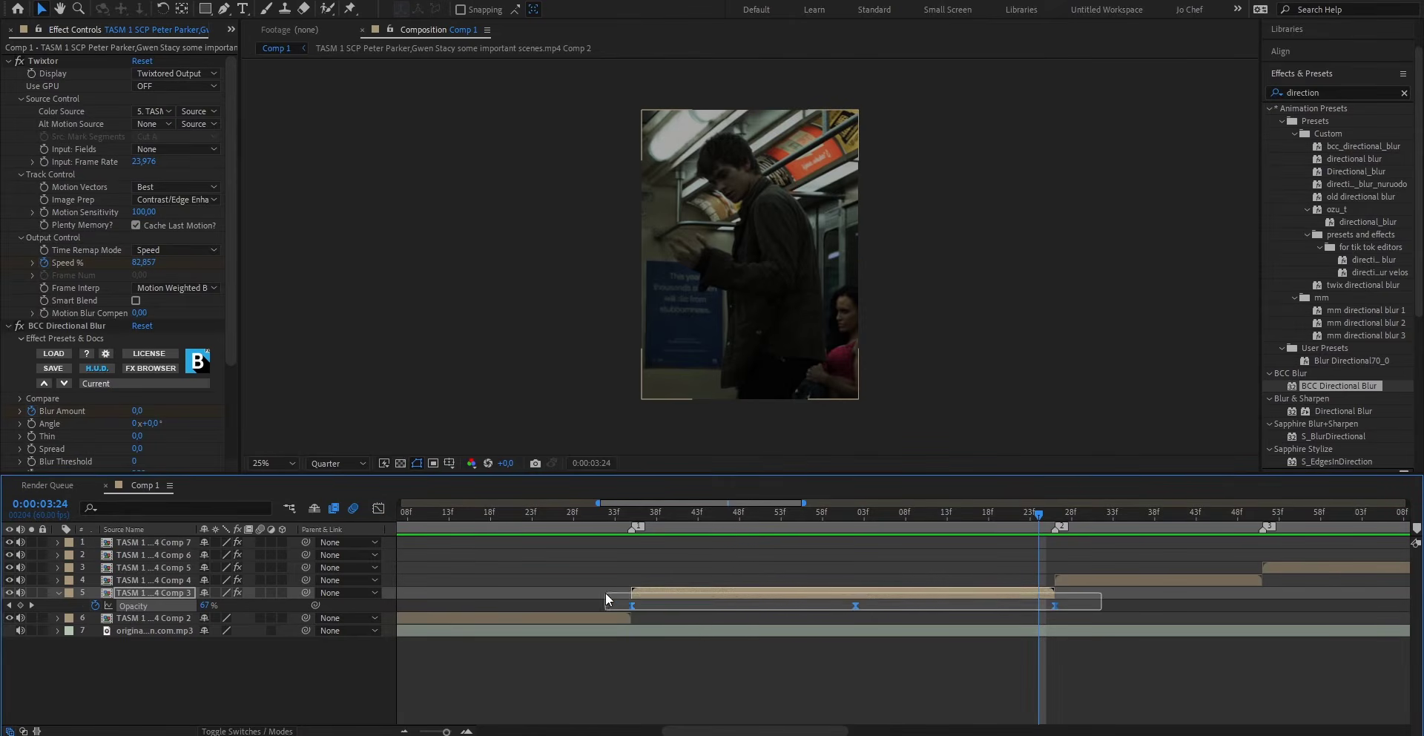
- Add a 0% opacity keyframe to the Comp 2 layer near its start, at 0:00:00:08
{"action": "left_click_drag", "start_coordinate": [701, 731], "coordinate": [760, 730]}
{"action": "left_click_drag", "start_coordinate": [445, 730], "coordinate": [434, 731]}
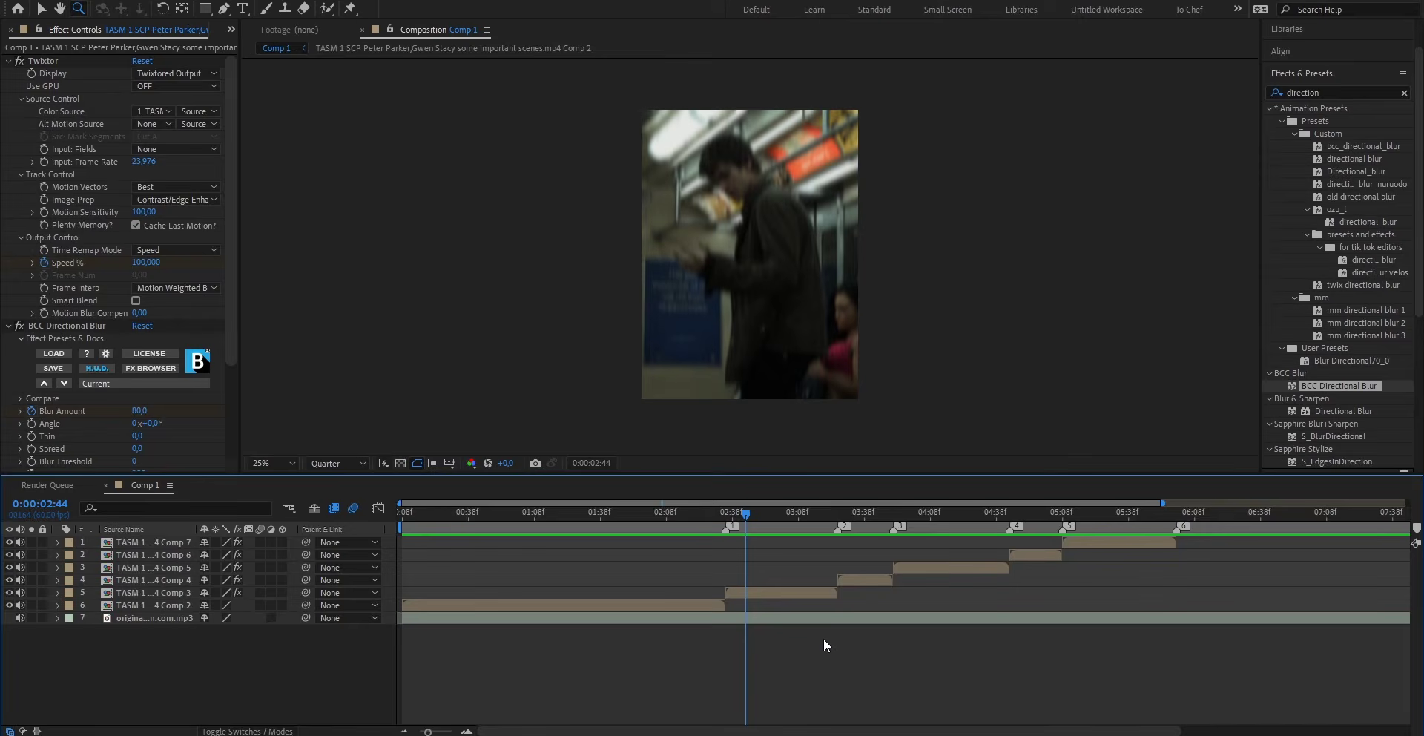
{"action": "left_click_drag", "start_coordinate": [629, 523], "coordinate": [395, 528]}
{"action": "left_click", "coordinate": [446, 605]}
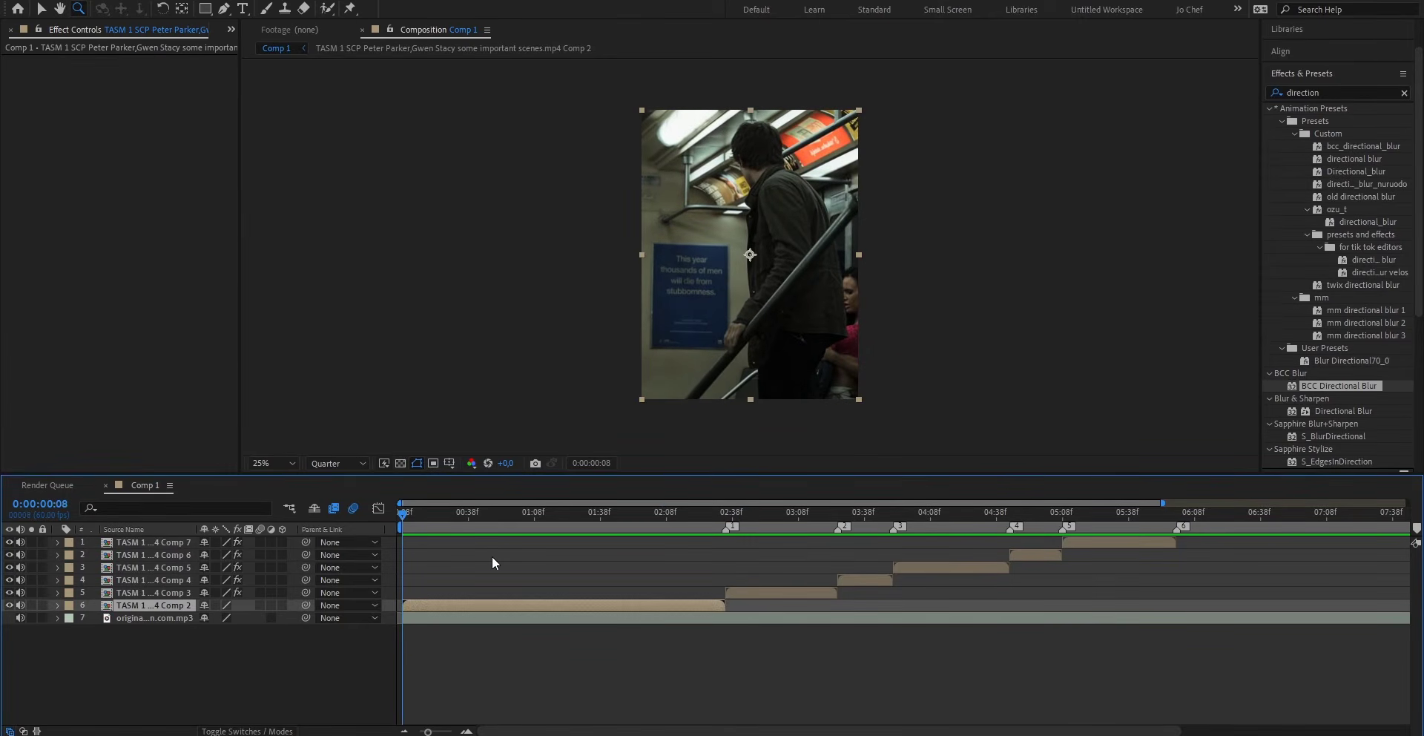
{"action": "key", "text": "t"}
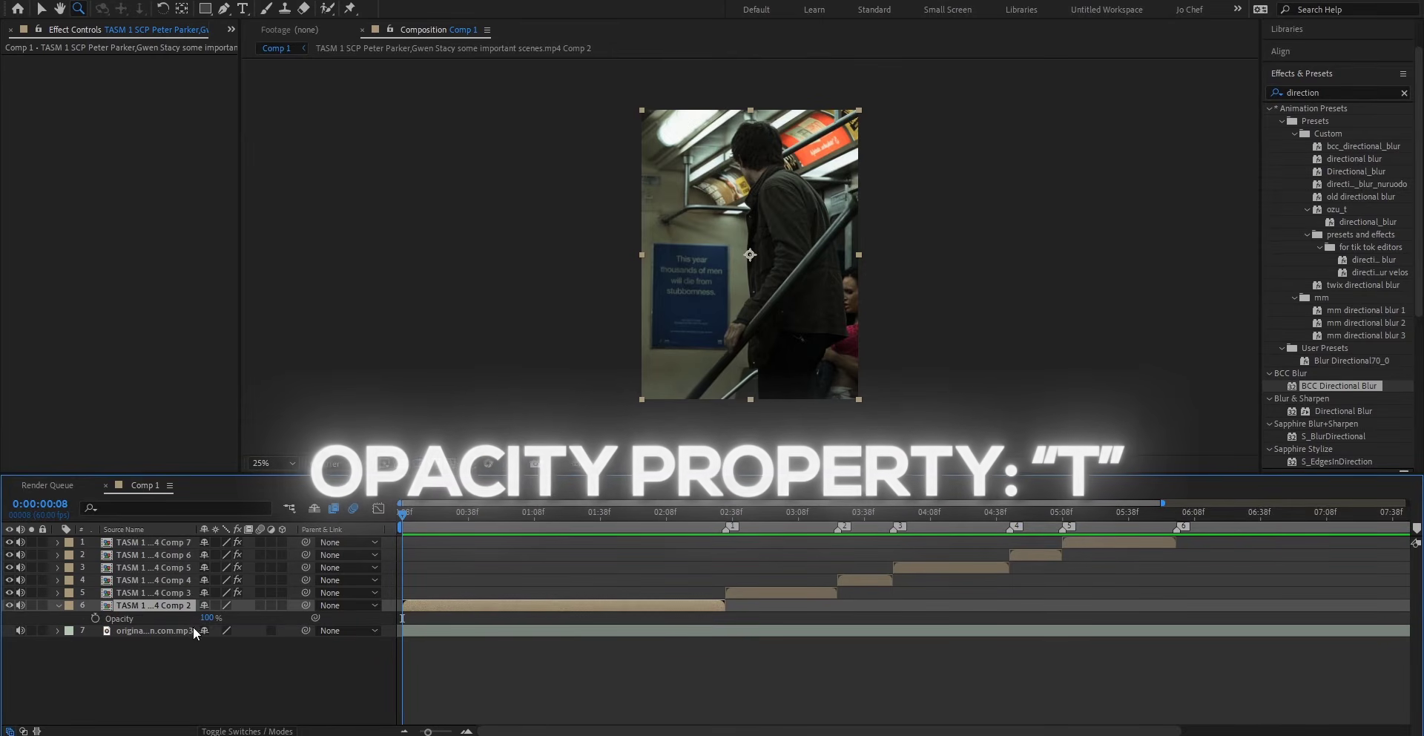
{"action": "left_click", "coordinate": [95, 618]}
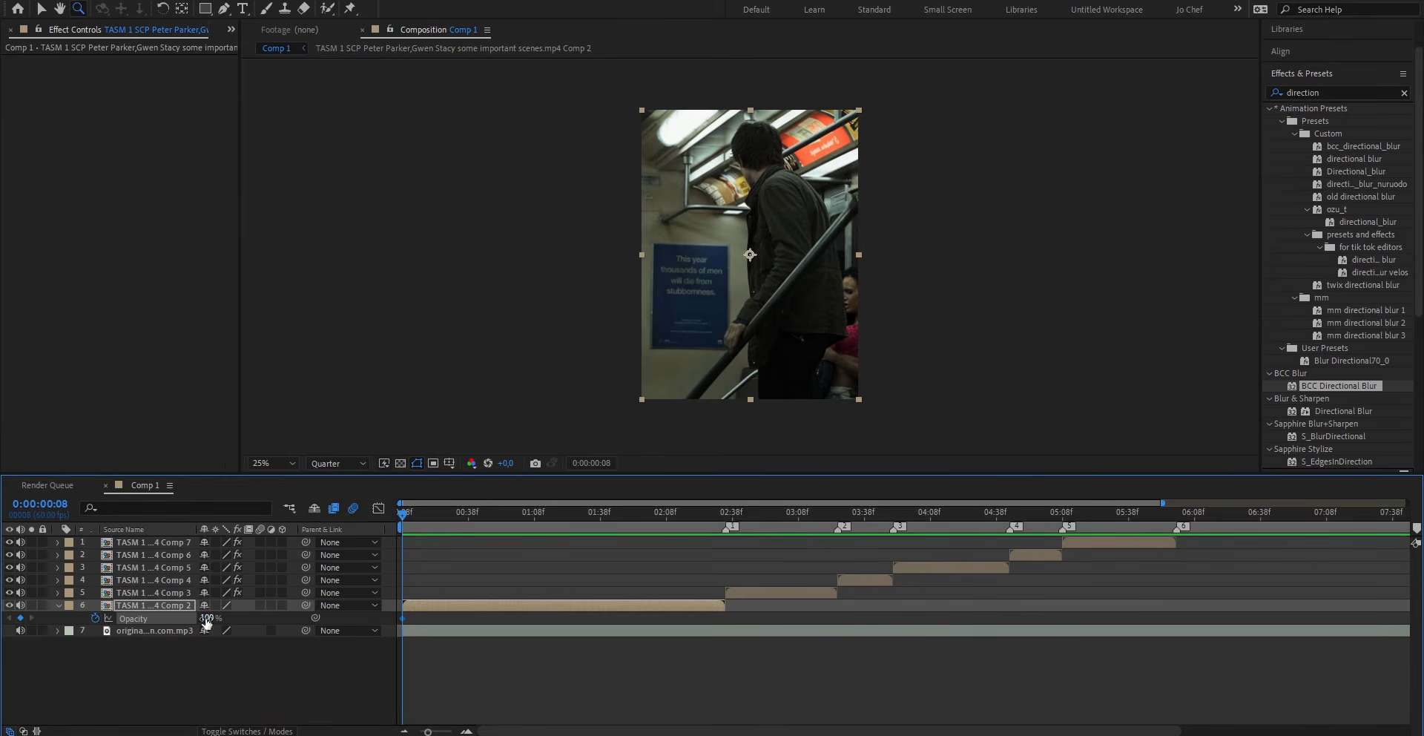
{"action": "left_click_drag", "start_coordinate": [208, 618], "coordinate": [149, 623]}
- Add a 100% opacity keyframe to Comp 2 at 0:00:01:07 and preview the fade-in from the beginning
{"action": "left_click", "coordinate": [531, 512]}
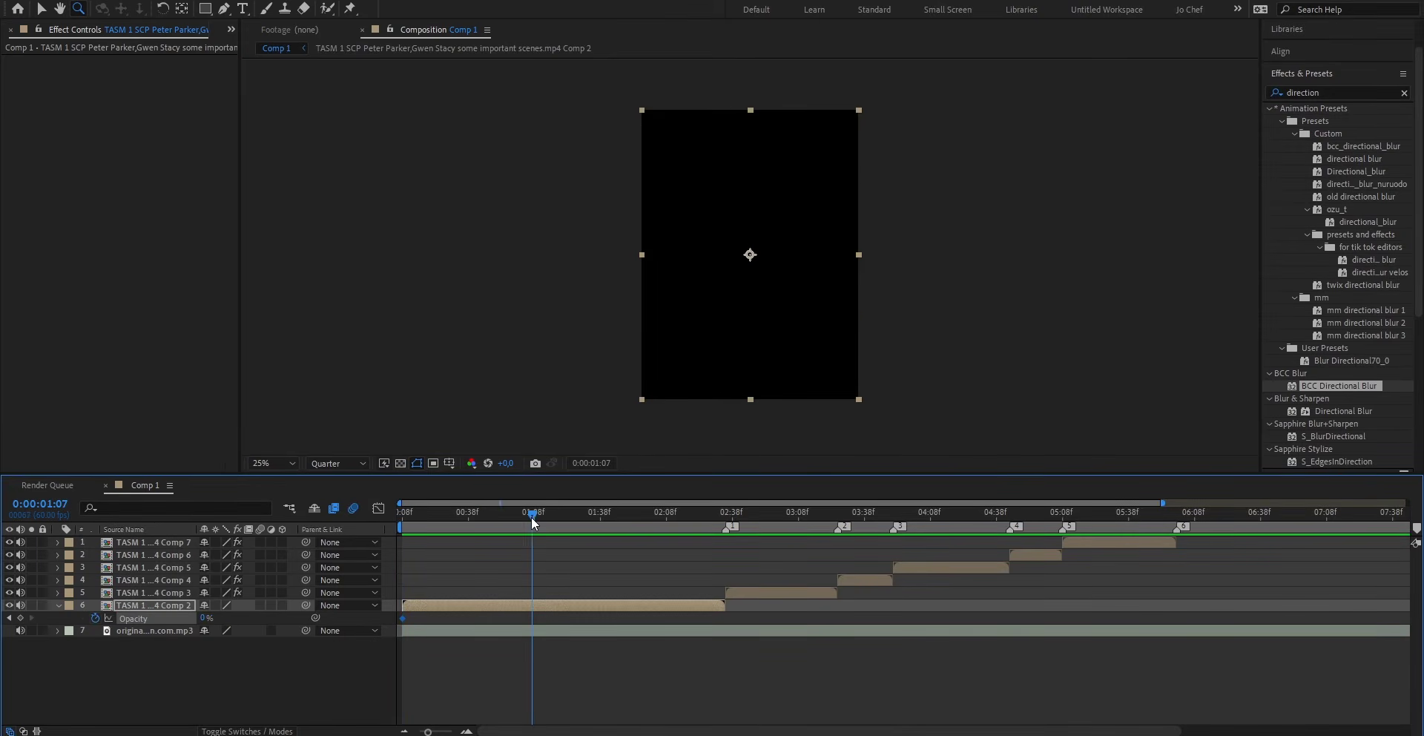
{"action": "left_click_drag", "start_coordinate": [205, 622], "coordinate": [457, 593]}
{"action": "key", "text": "Home"}
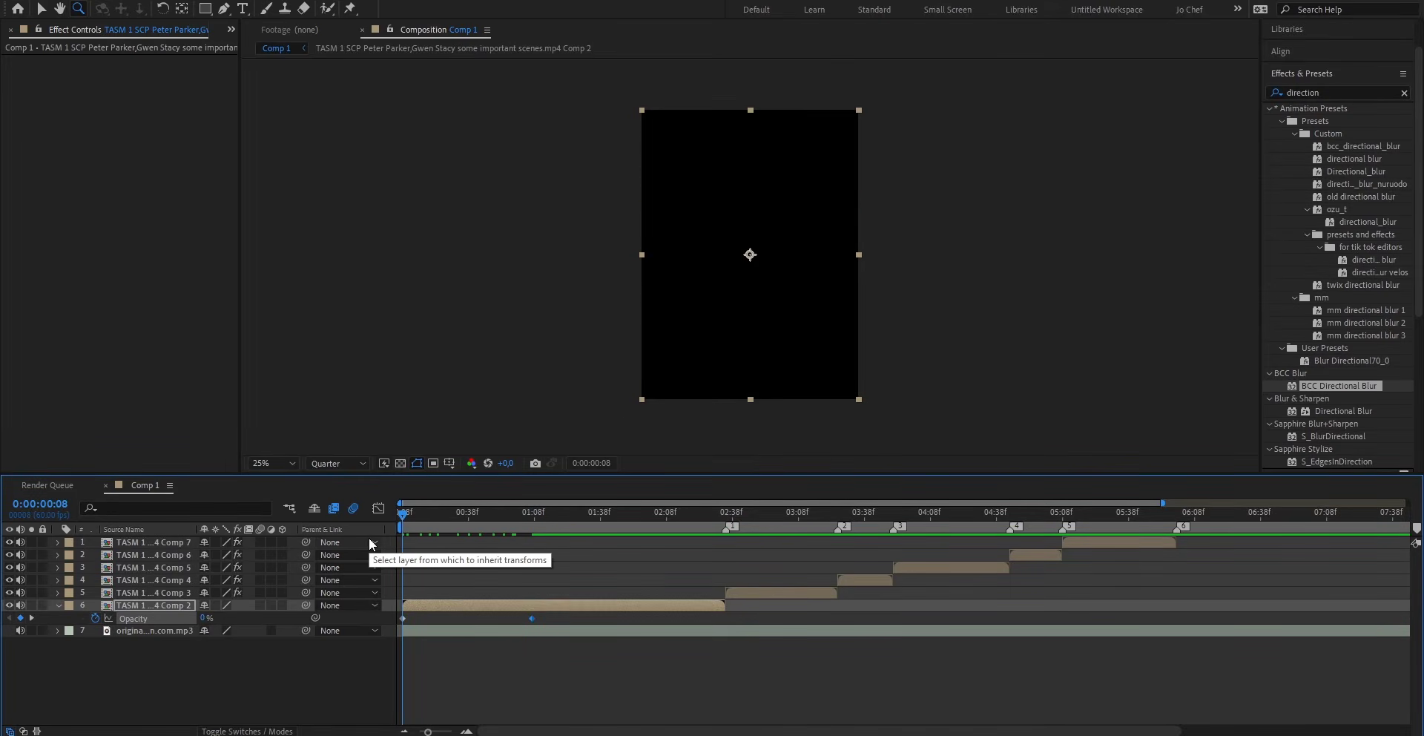
{"action": "key", "text": "space"}
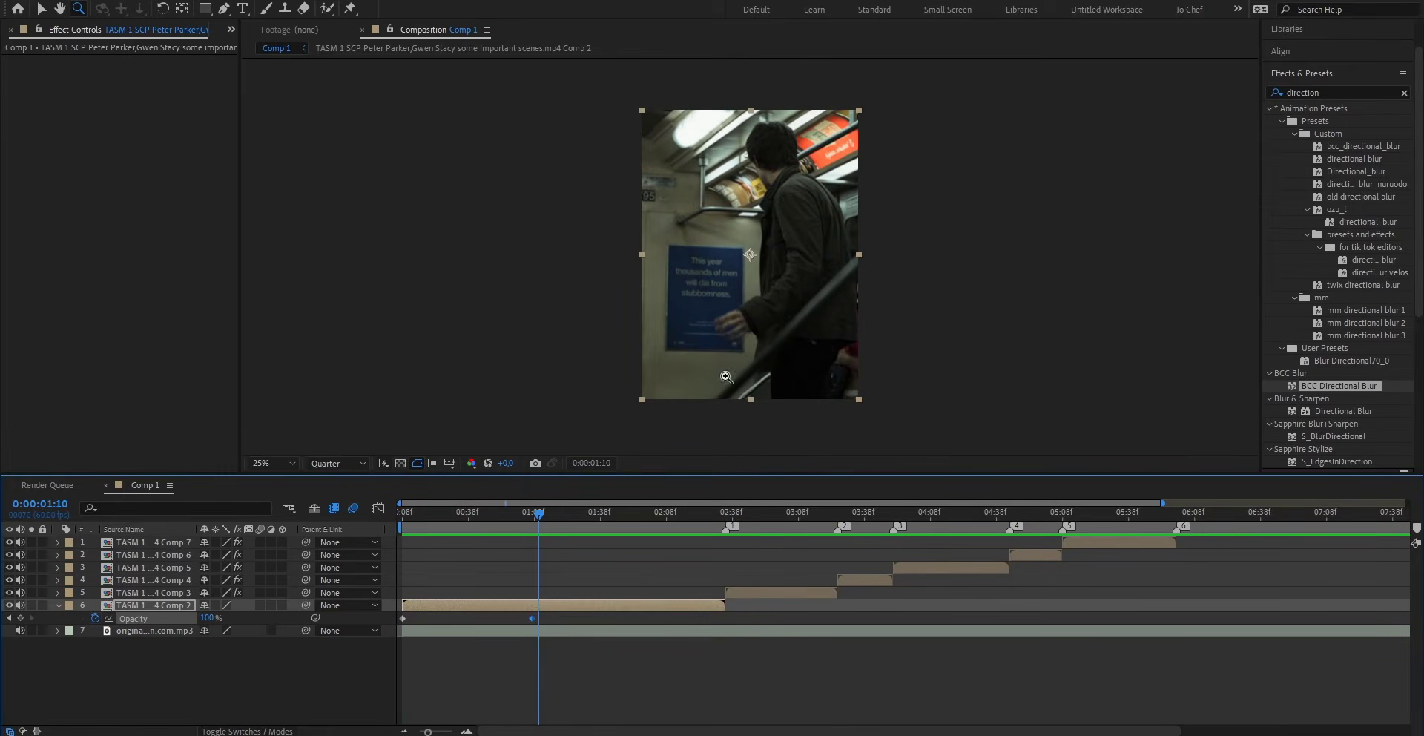
- Search the effects for "bcc lens blu" and apply BCC Lens Blur OBS to the Comp 2 layer
{"action": "double_click", "coordinate": [1338, 91]}
{"action": "type", "text": "bcc"}
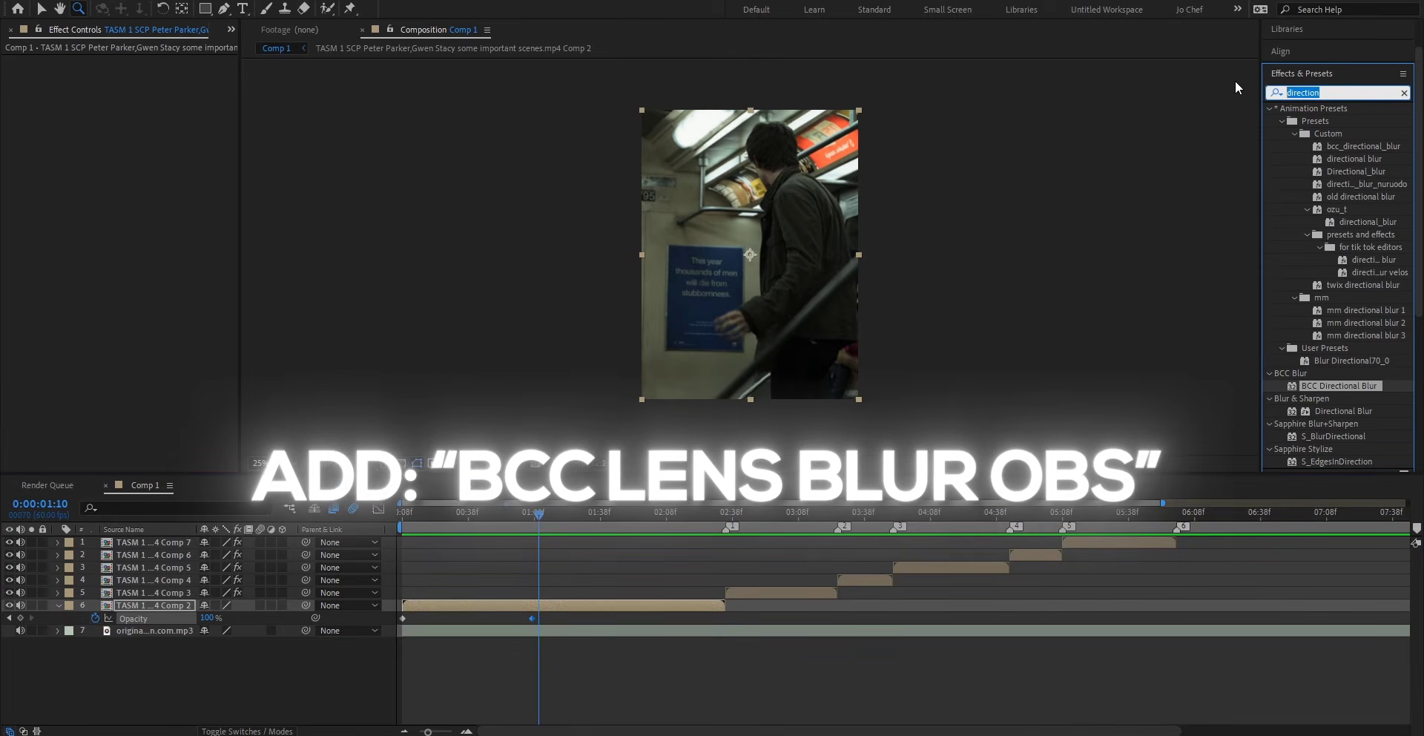
{"action": "type", "text": " lens "}
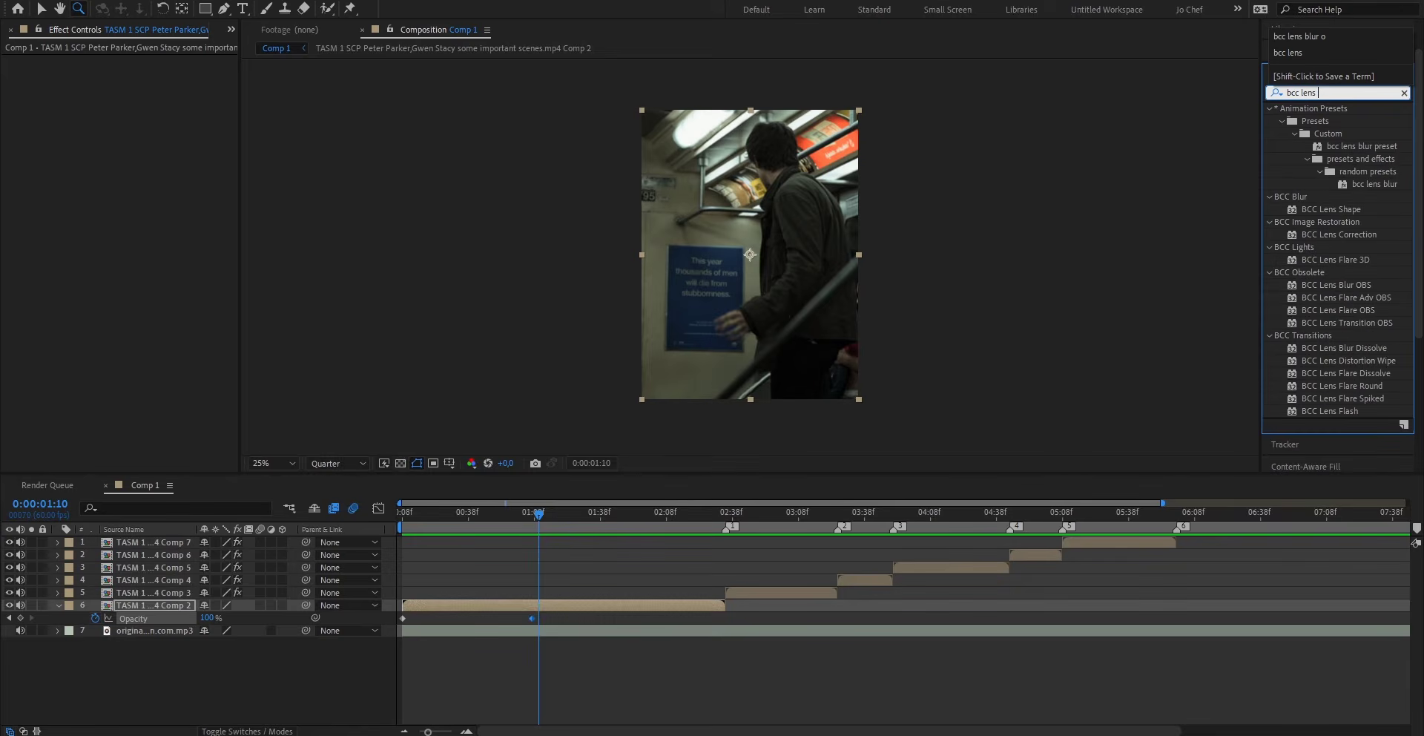
{"action": "type", "text": "blu"}
{"action": "left_click_drag", "start_coordinate": [1326, 208], "coordinate": [483, 603]}
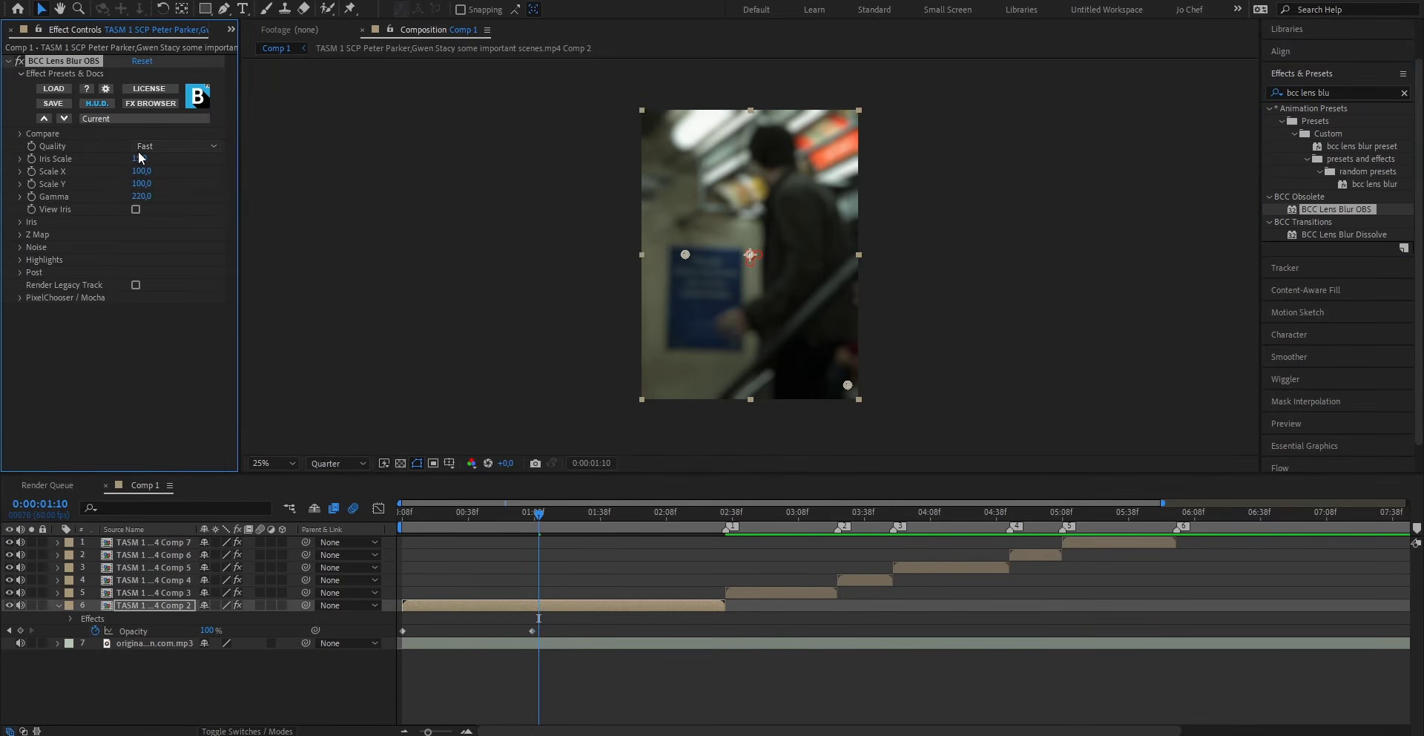
- Set the Comp 2 lens blur's quality to Sharper and its iris scale to 20
{"action": "left_click", "coordinate": [173, 147]}
{"action": "left_click", "coordinate": [159, 198]}
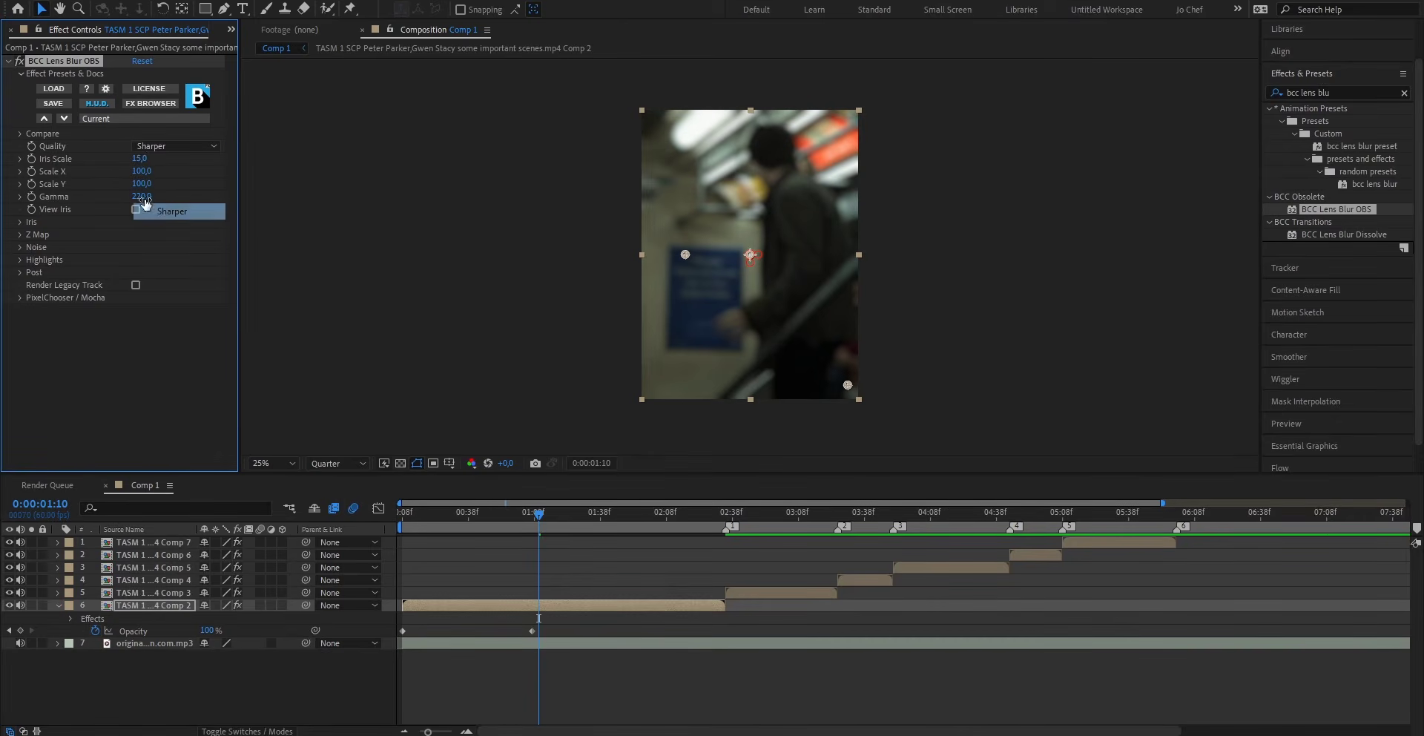
{"action": "left_click", "coordinate": [143, 158]}
{"action": "type", "text": "20"}
{"action": "key", "text": "Return"}
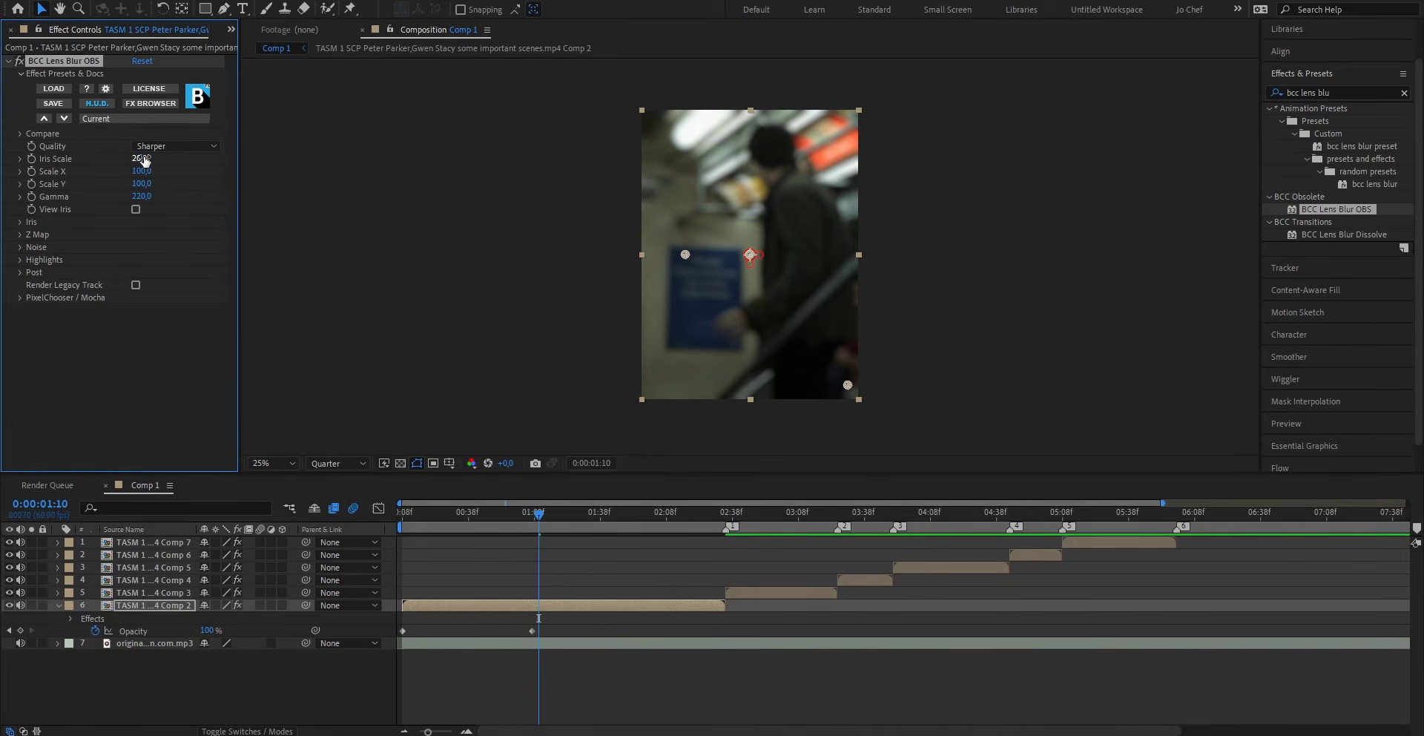
- Set the Comp 2 lens blur's gamma to 1000 and its iris scale to 8
{"action": "left_click_drag", "start_coordinate": [137, 204], "coordinate": [207, 199]}
{"action": "left_click", "coordinate": [139, 158]}
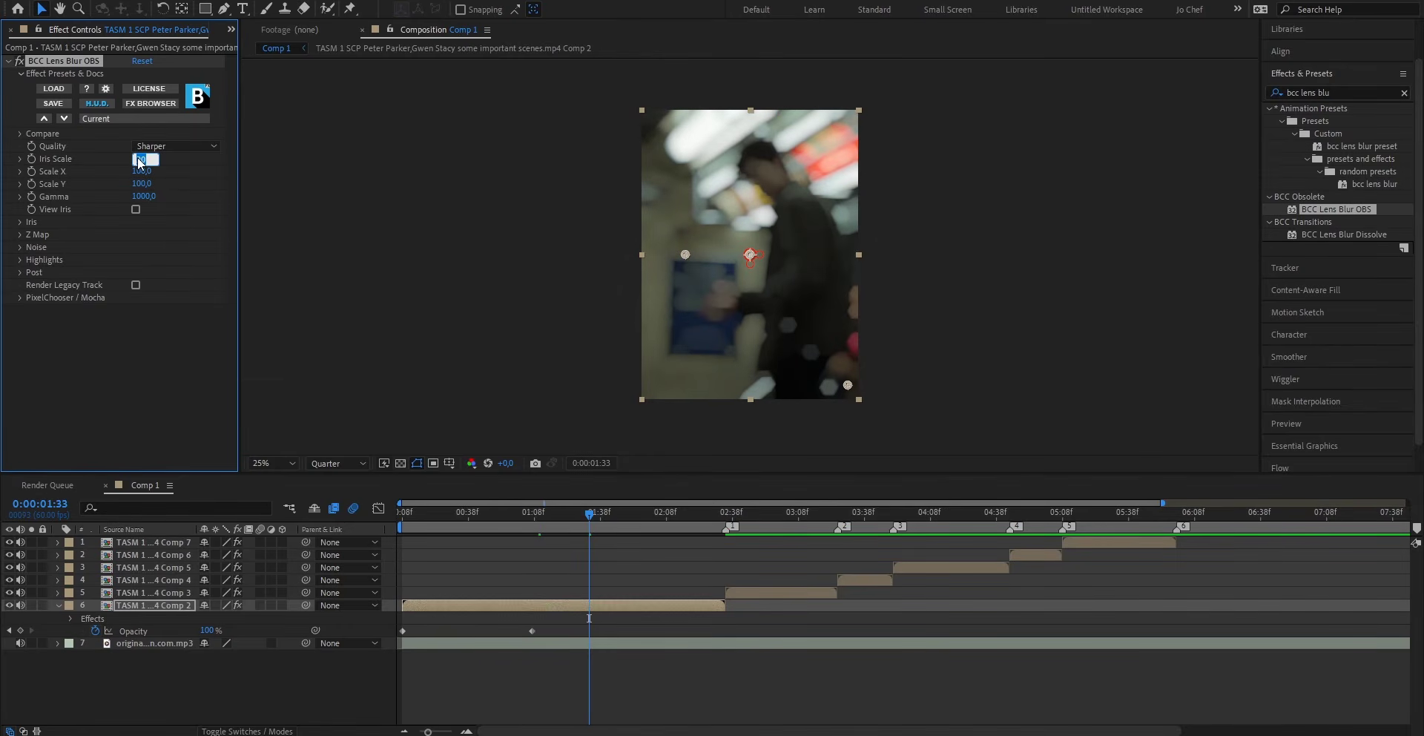
{"action": "left_click", "coordinate": [652, 514]}
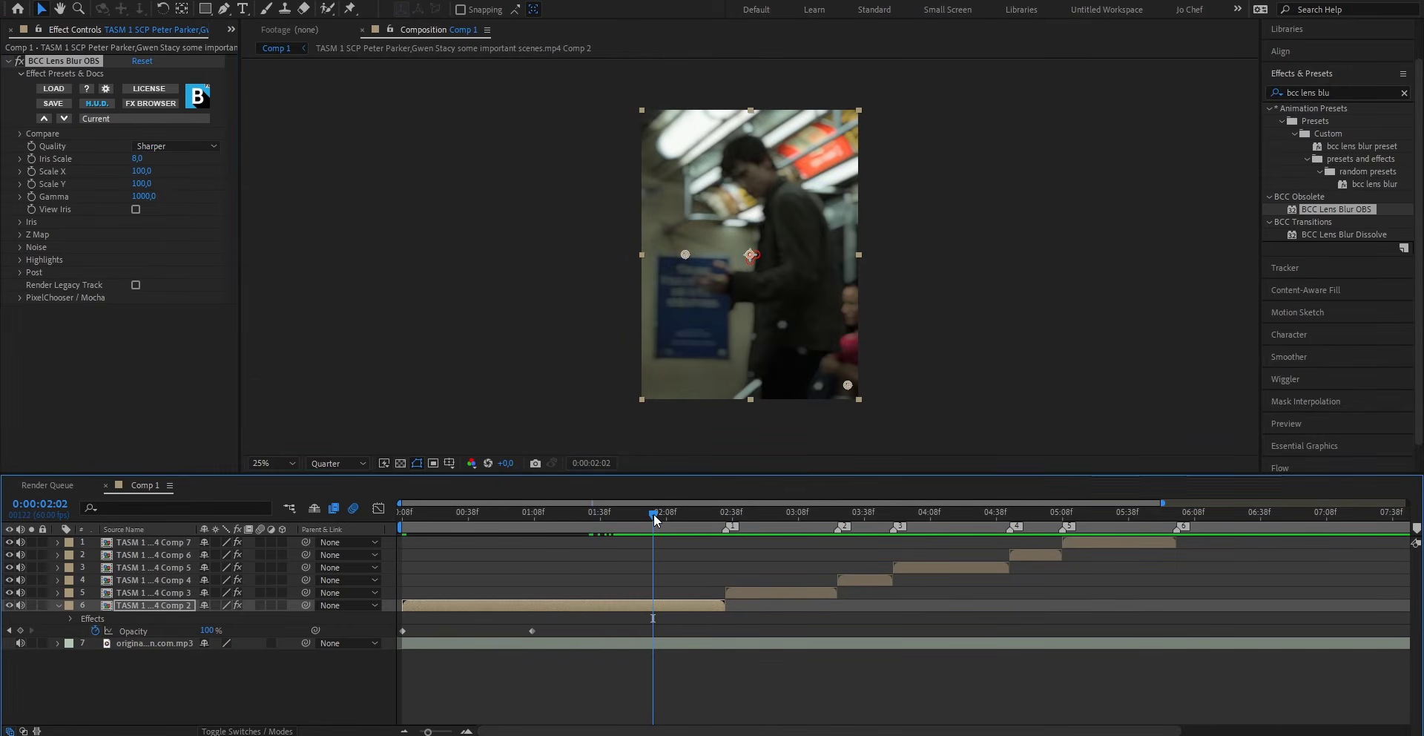
- Add a 100% opacity keyframe to the Comp 2 layer at 0:00:02:26, shortly before its end
{"action": "left_click", "coordinate": [706, 513]}
{"action": "left_click_drag", "start_coordinate": [427, 731], "coordinate": [445, 731]}
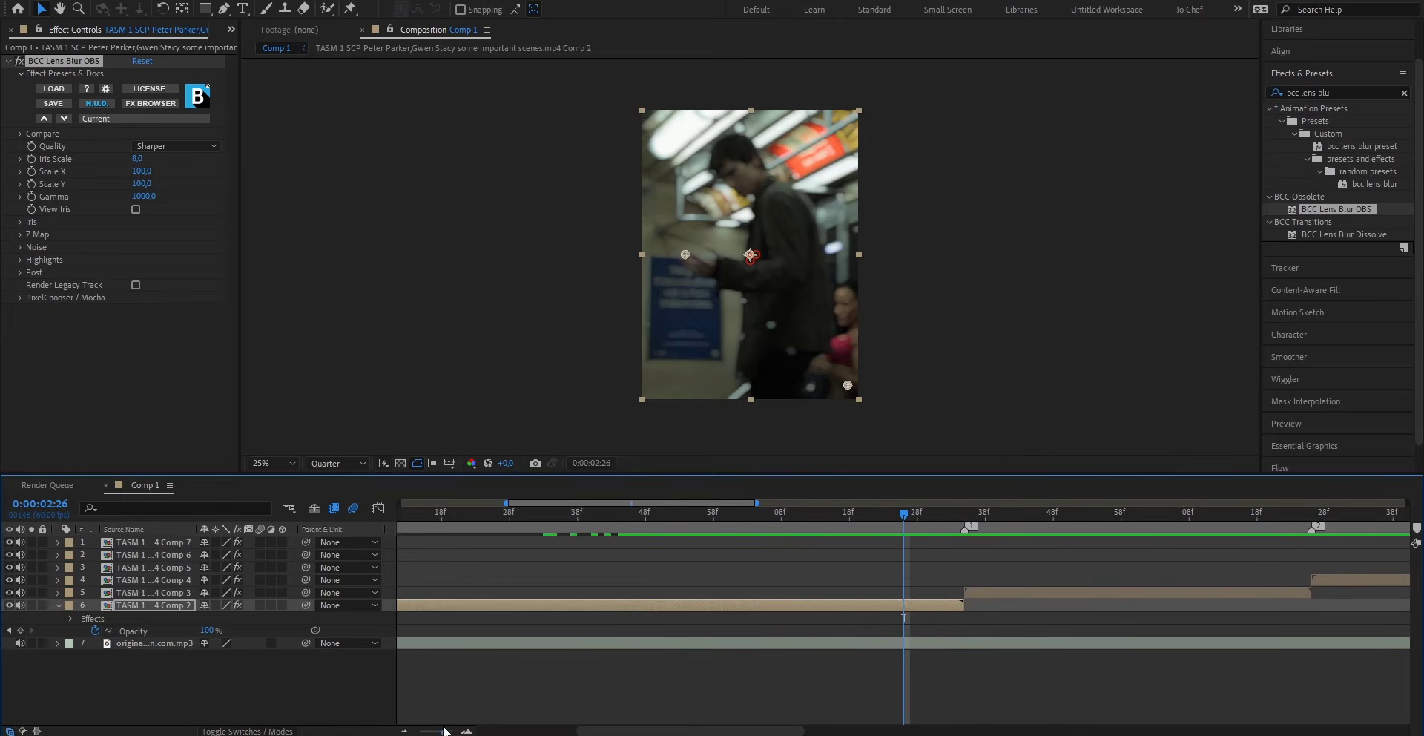
{"action": "left_click", "coordinate": [20, 630]}
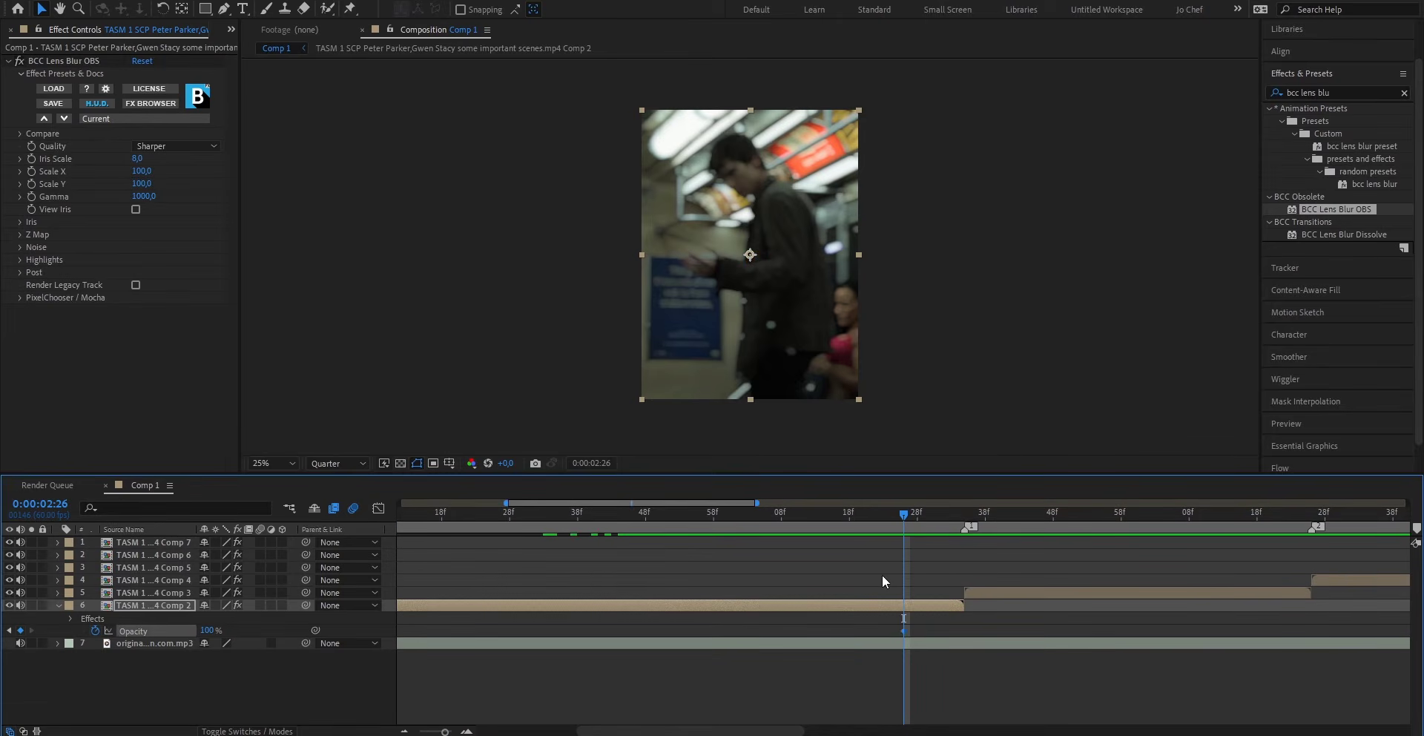
- Add a 45% opacity keyframe to Comp 2 at its end, at 0:00:02:35
{"action": "left_click", "coordinate": [965, 515]}
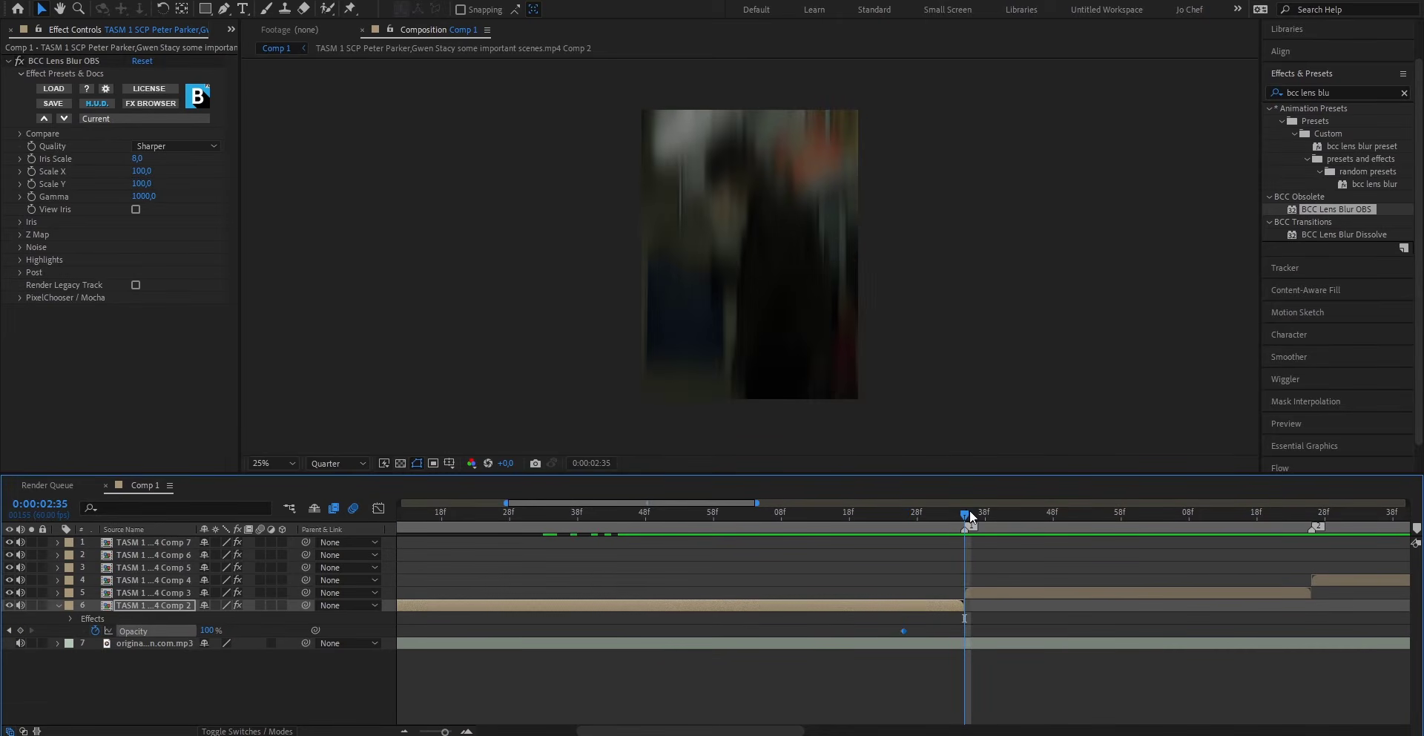
{"action": "left_click", "coordinate": [205, 630]}
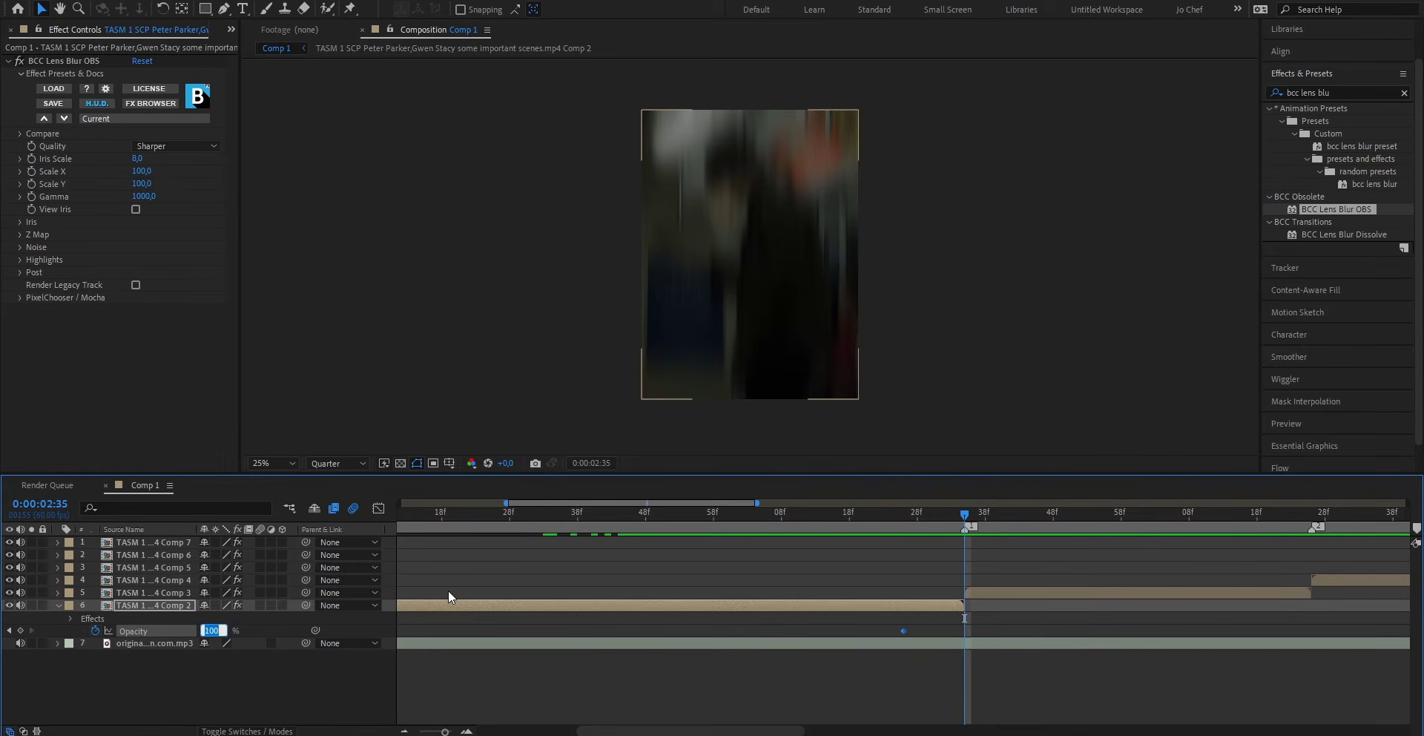
{"action": "type", "text": "45"}
{"action": "key", "text": "Return"}
- Apply Easy Ease to the two fade-out opacity keyframes at the end of Comp 2
{"action": "left_click_drag", "start_coordinate": [999, 627], "coordinate": [884, 645]}
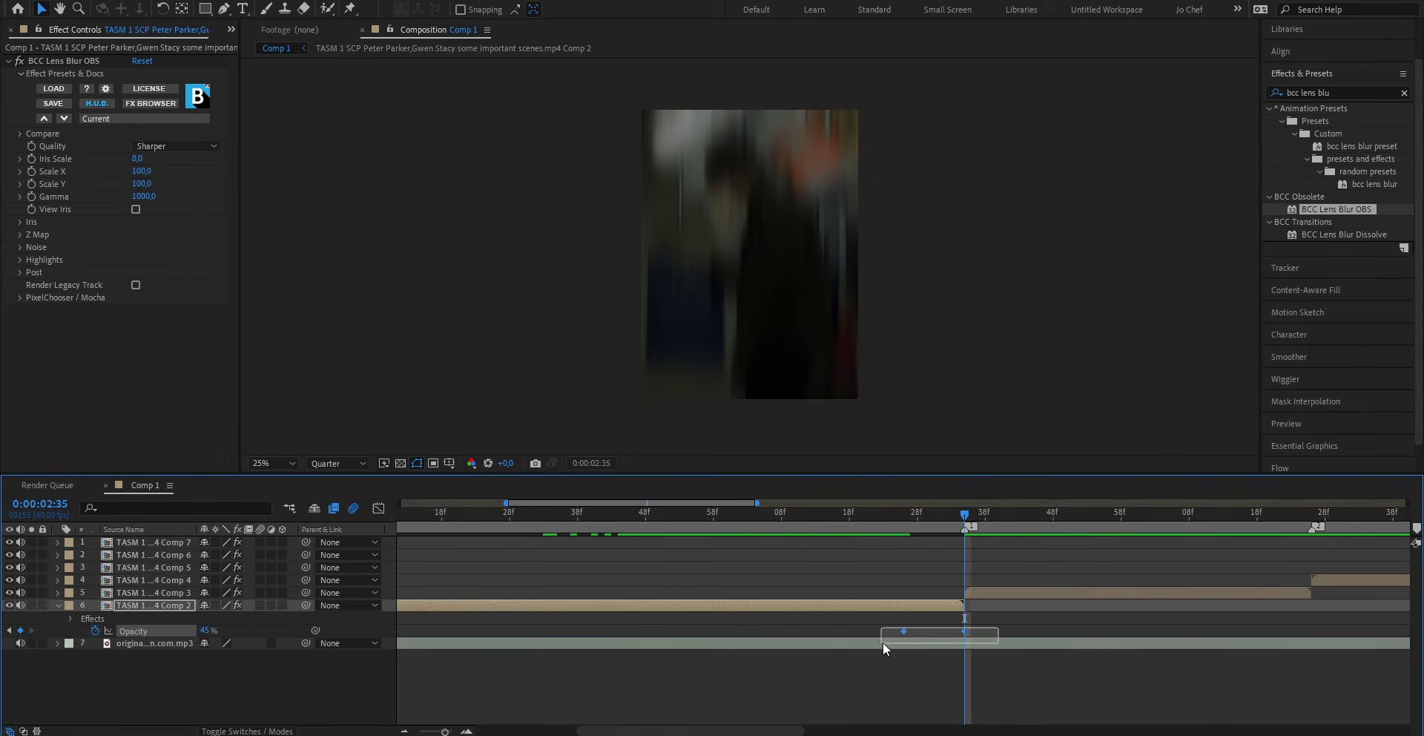
{"action": "right_click", "coordinate": [903, 632]}
{"action": "mouse_move", "coordinate": [1011, 620]}
{"action": "left_click", "coordinate": [1113, 541]}
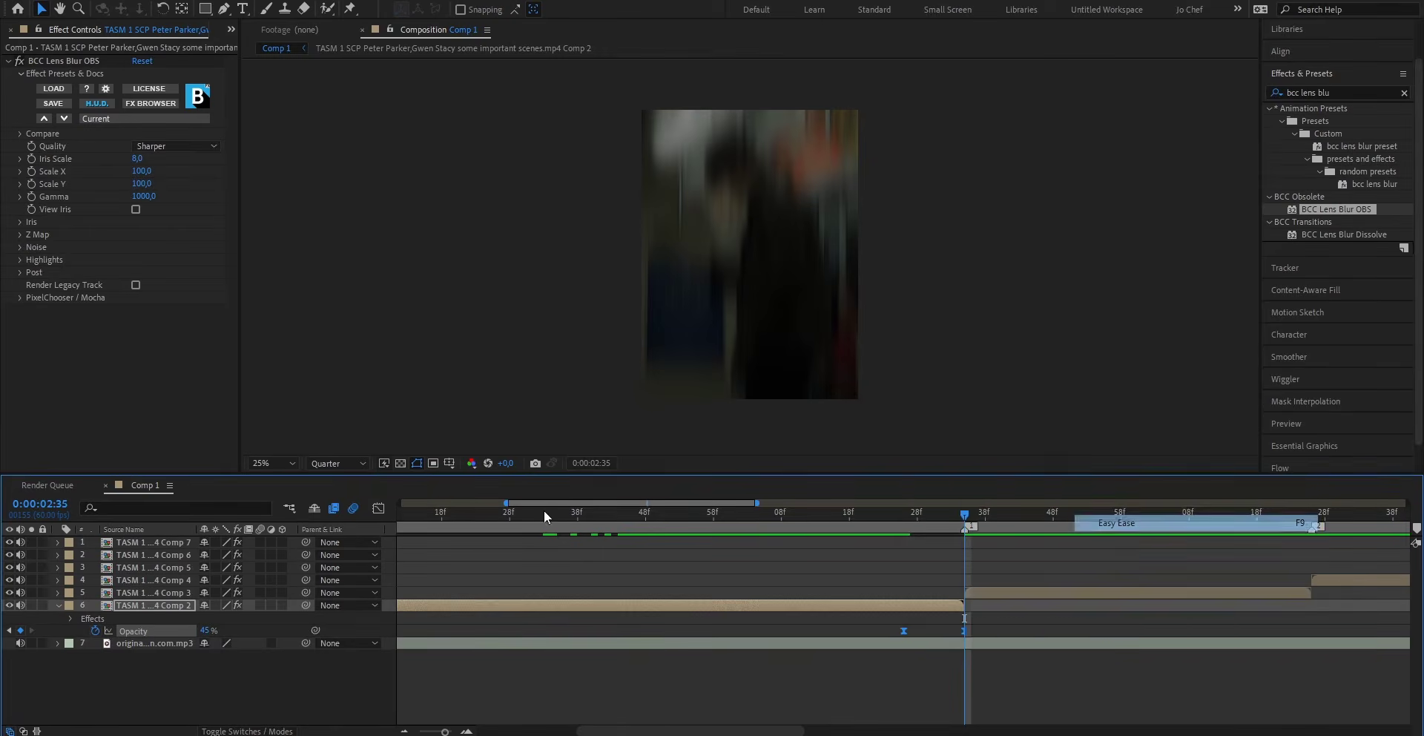
- Reshape Comp 2's fade-out opacity curve in the graph editor so it starts gently and drops steeply at the last keyframe
{"action": "left_click", "coordinate": [378, 508]}
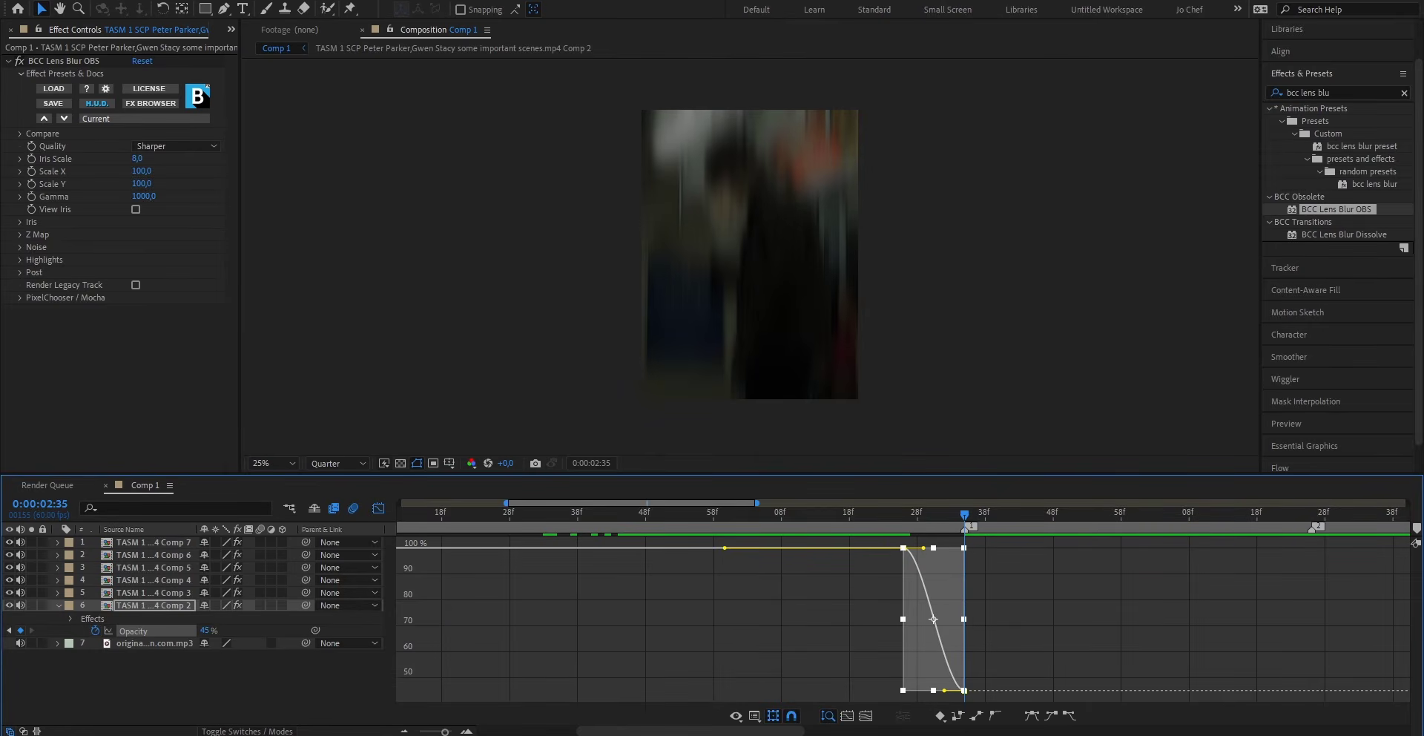
{"action": "key", "text": "equal"}
{"action": "left_click", "coordinate": [776, 575]}
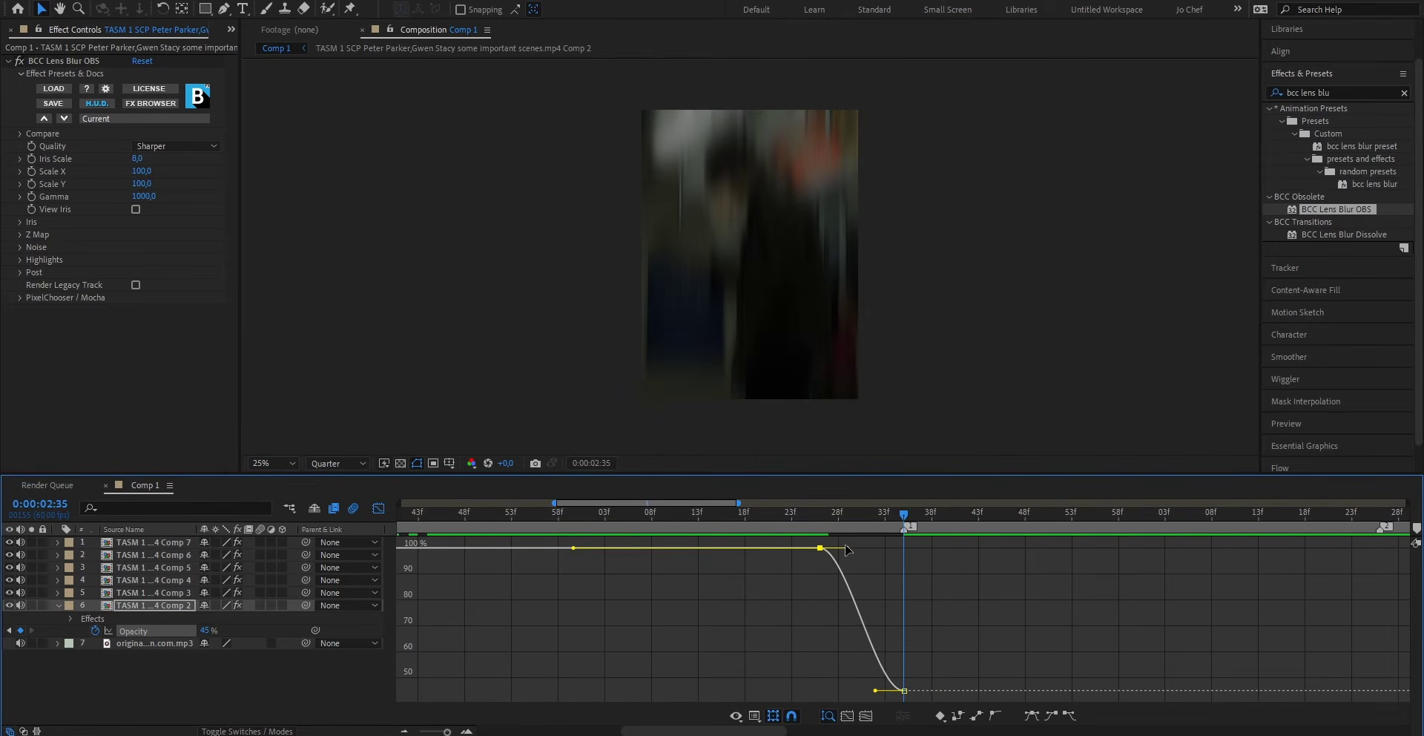
{"action": "left_click_drag", "start_coordinate": [848, 549], "coordinate": [917, 549]}
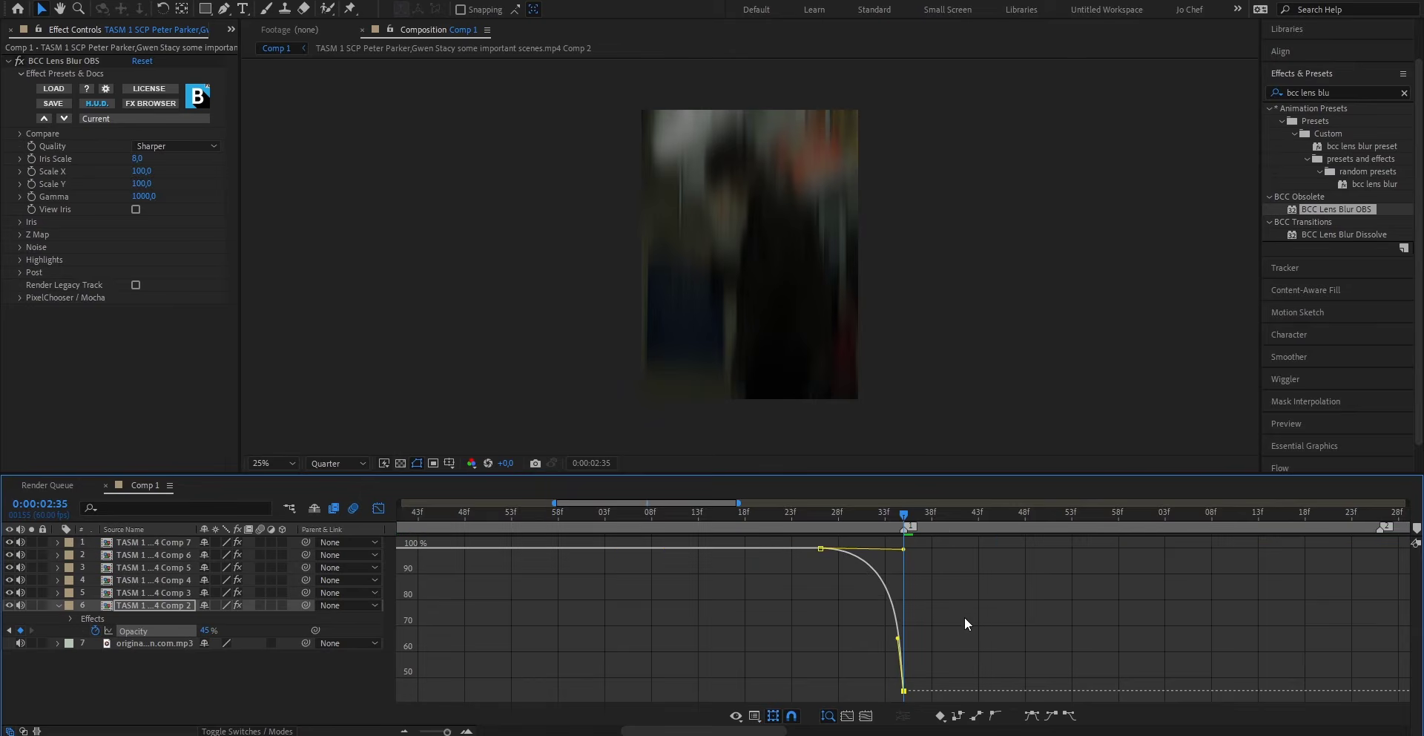
{"action": "left_click", "coordinate": [379, 508]}
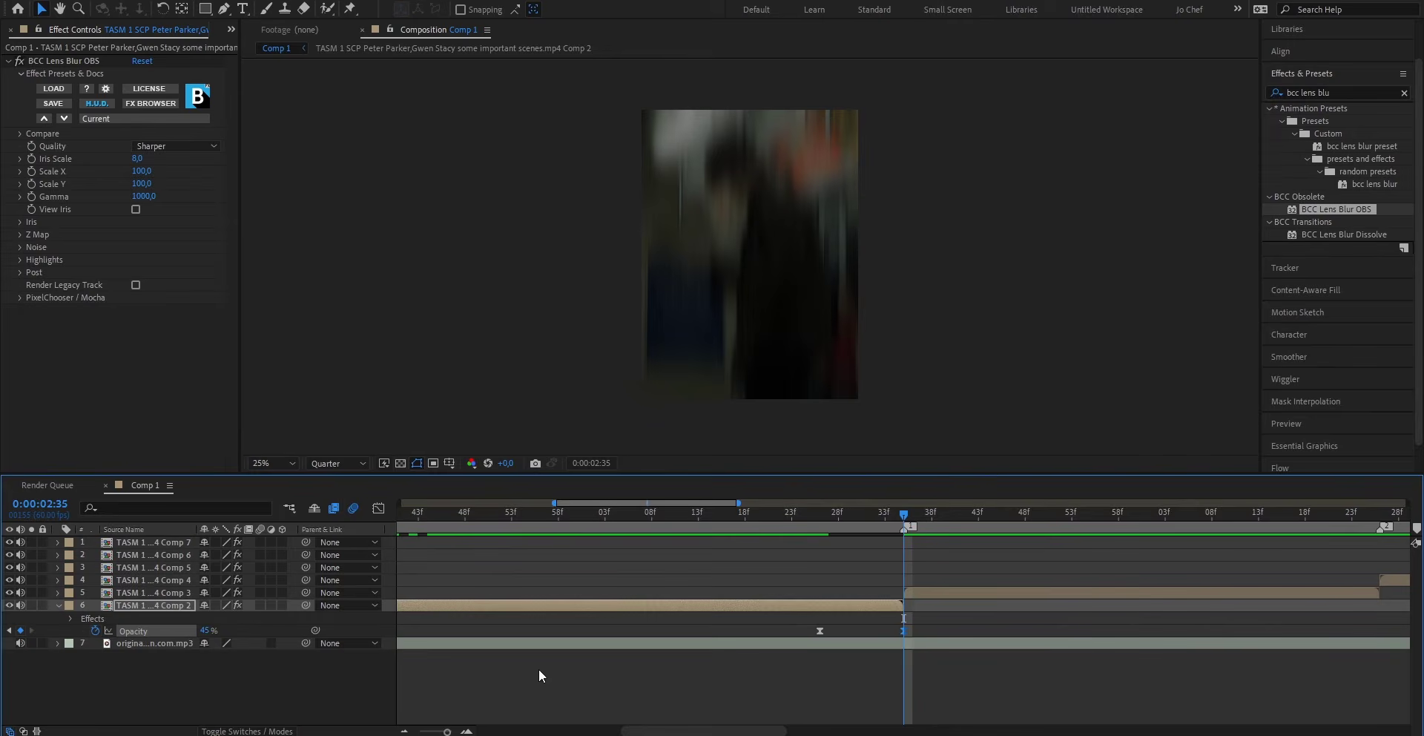
- Preview the opacity fade at the end of Comp 2 through the cut into Comp 3
{"action": "left_click_drag", "start_coordinate": [445, 732], "coordinate": [437, 732]}
{"action": "left_click_drag", "start_coordinate": [838, 514], "coordinate": [792, 519]}
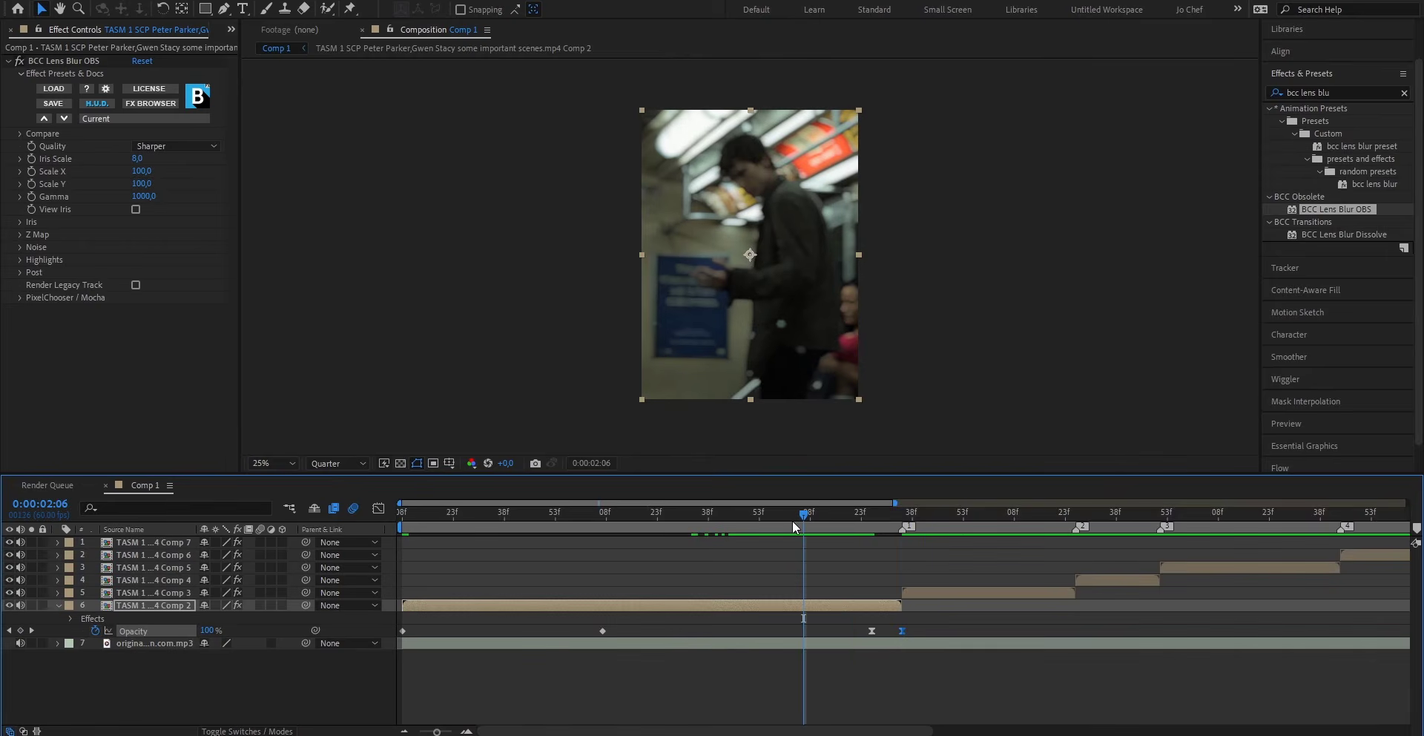
{"action": "key", "text": "space"}
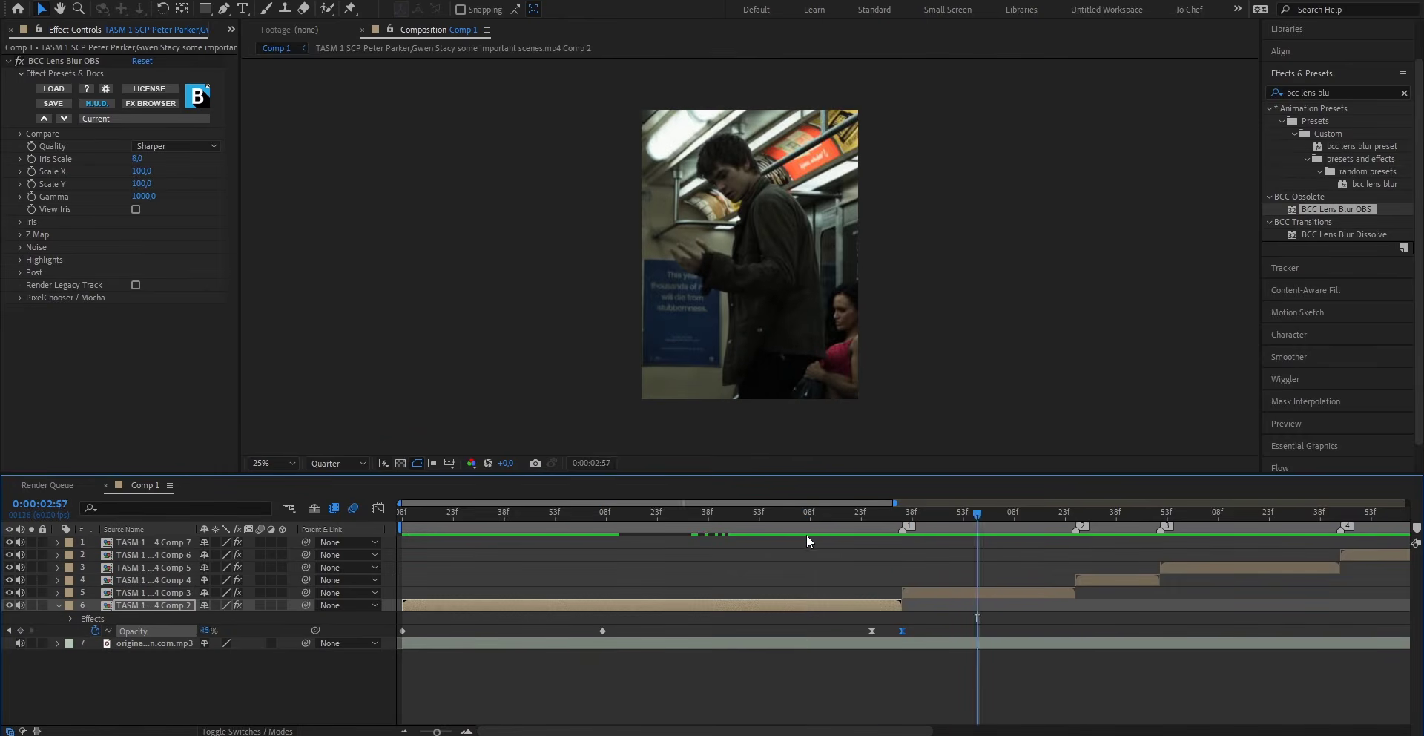
{"action": "left_click", "coordinate": [883, 515]}
{"action": "left_click_drag", "start_coordinate": [882, 518], "coordinate": [987, 525]}
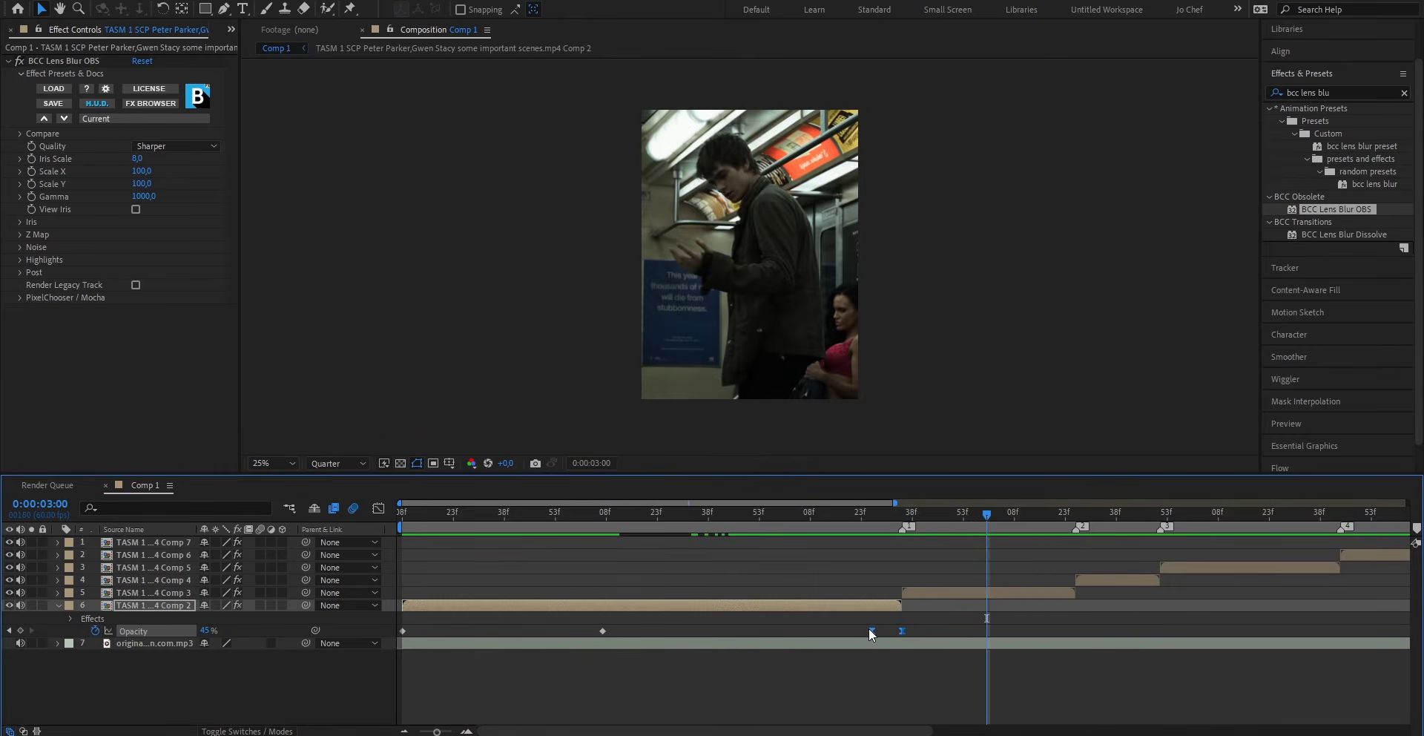
- Move the first fade-out opacity keyframe of Comp 2 slightly earlier and replay the transition
{"action": "left_click_drag", "start_coordinate": [869, 630], "coordinate": [856, 631]}
{"action": "left_click", "coordinate": [839, 520]}
{"action": "key", "text": "space"}
{"action": "key", "text": "space"}
{"action": "scroll", "coordinate": [828, 554], "scroll_direction": "down", "scroll_amount": 1}
- Search the effects for "black" and apply Black & White to the Comp 2 layer
{"action": "left_click", "coordinate": [618, 524]}
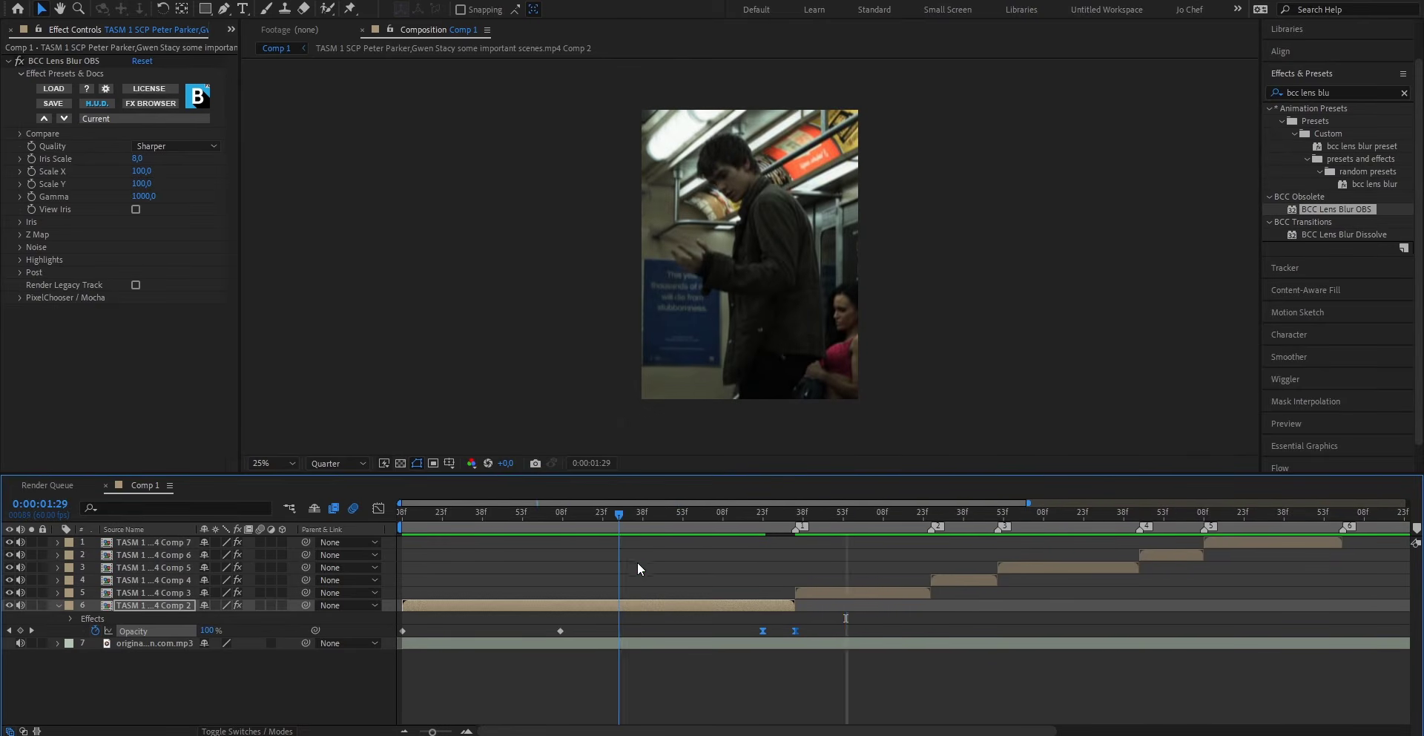
{"action": "left_click", "coordinate": [634, 605]}
{"action": "key", "text": "ctrl+5"}
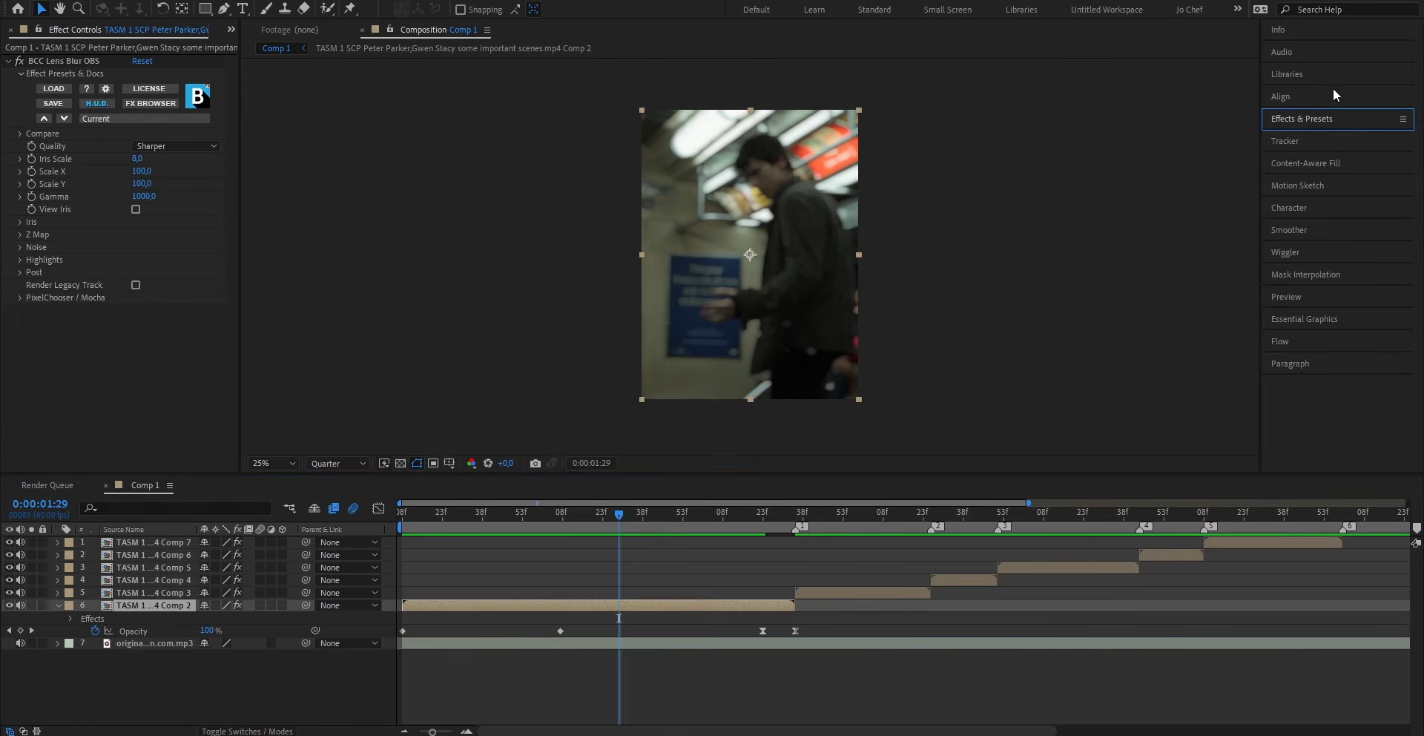
{"action": "key", "text": "ctrl+5"}
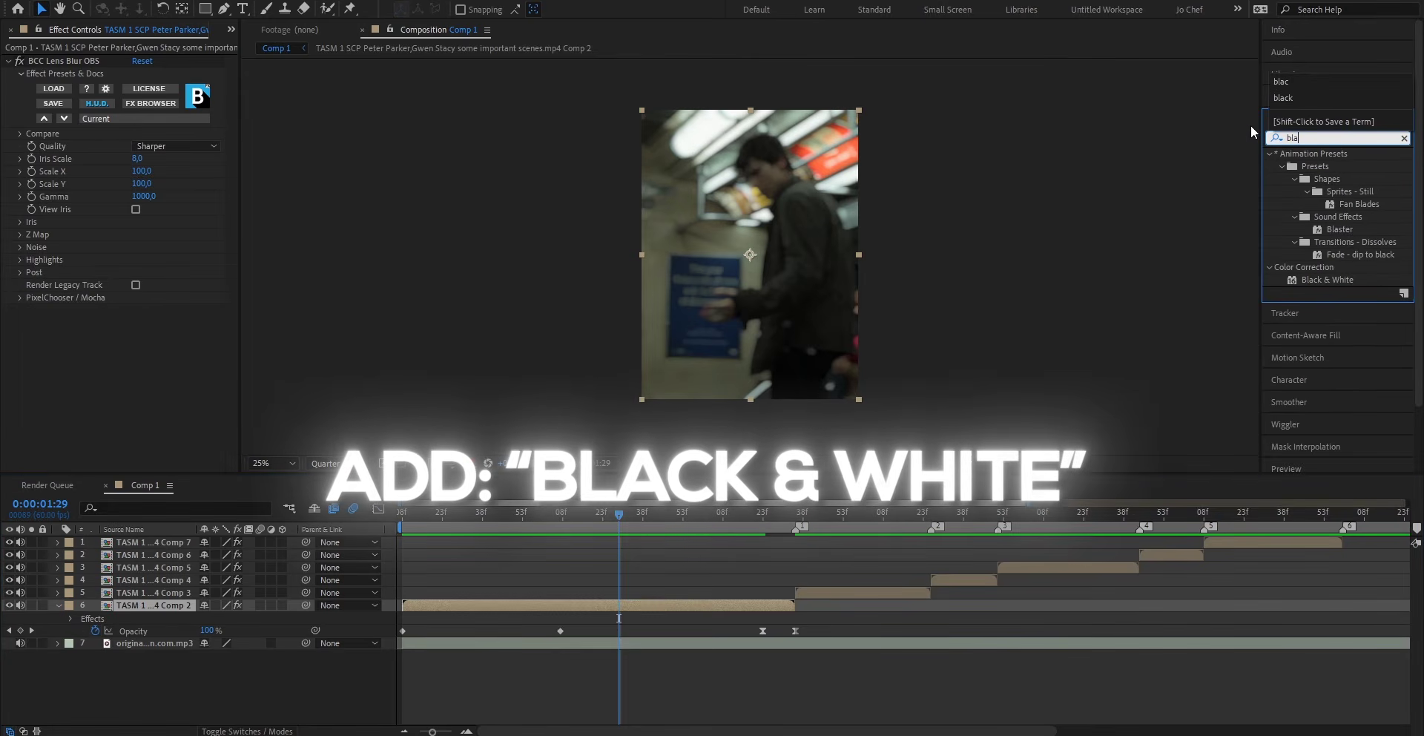
{"action": "type", "text": "black"}
{"action": "left_click_drag", "start_coordinate": [1324, 166], "coordinate": [669, 608]}
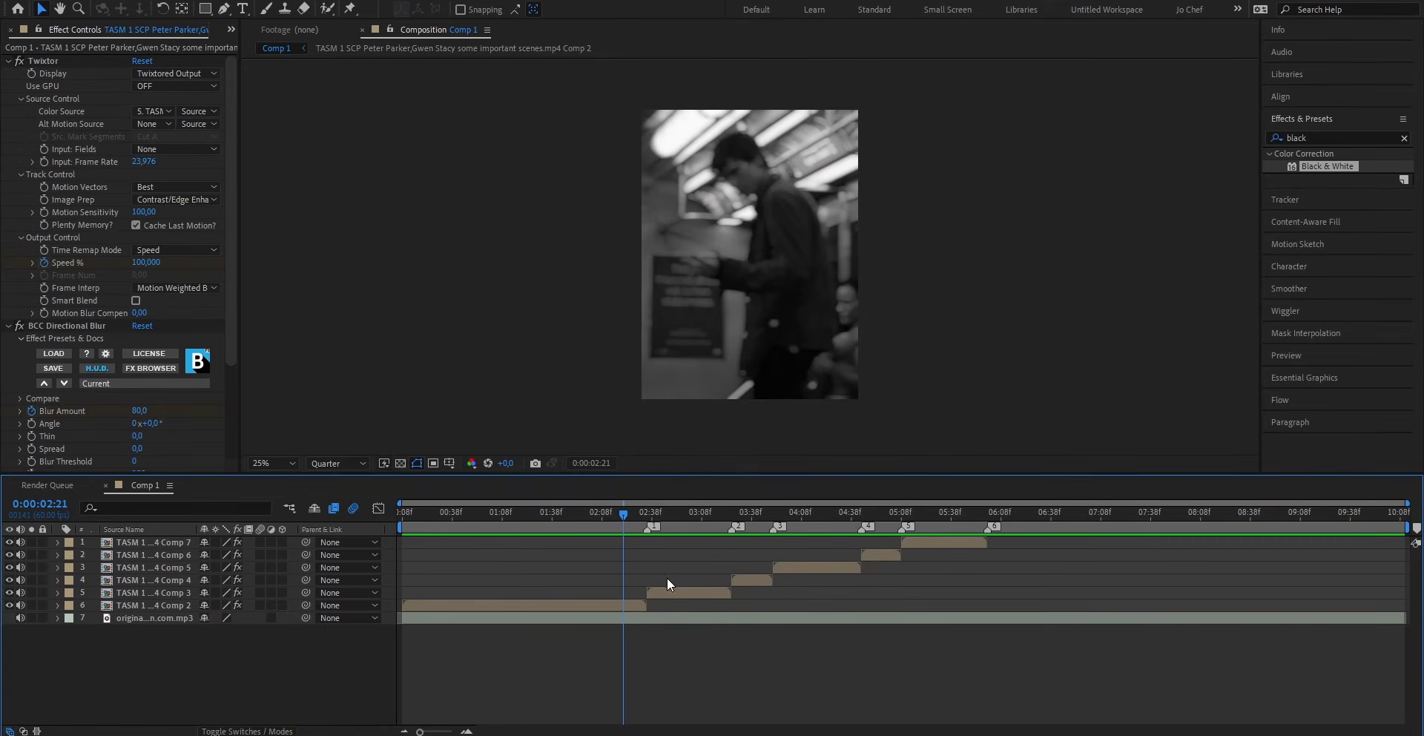
- Pre-compose the Comp 3 through Comp 7 layers together into one composition
{"action": "left_click", "coordinate": [717, 591]}
{"action": "left_click", "coordinate": [916, 544], "text": "shift"}
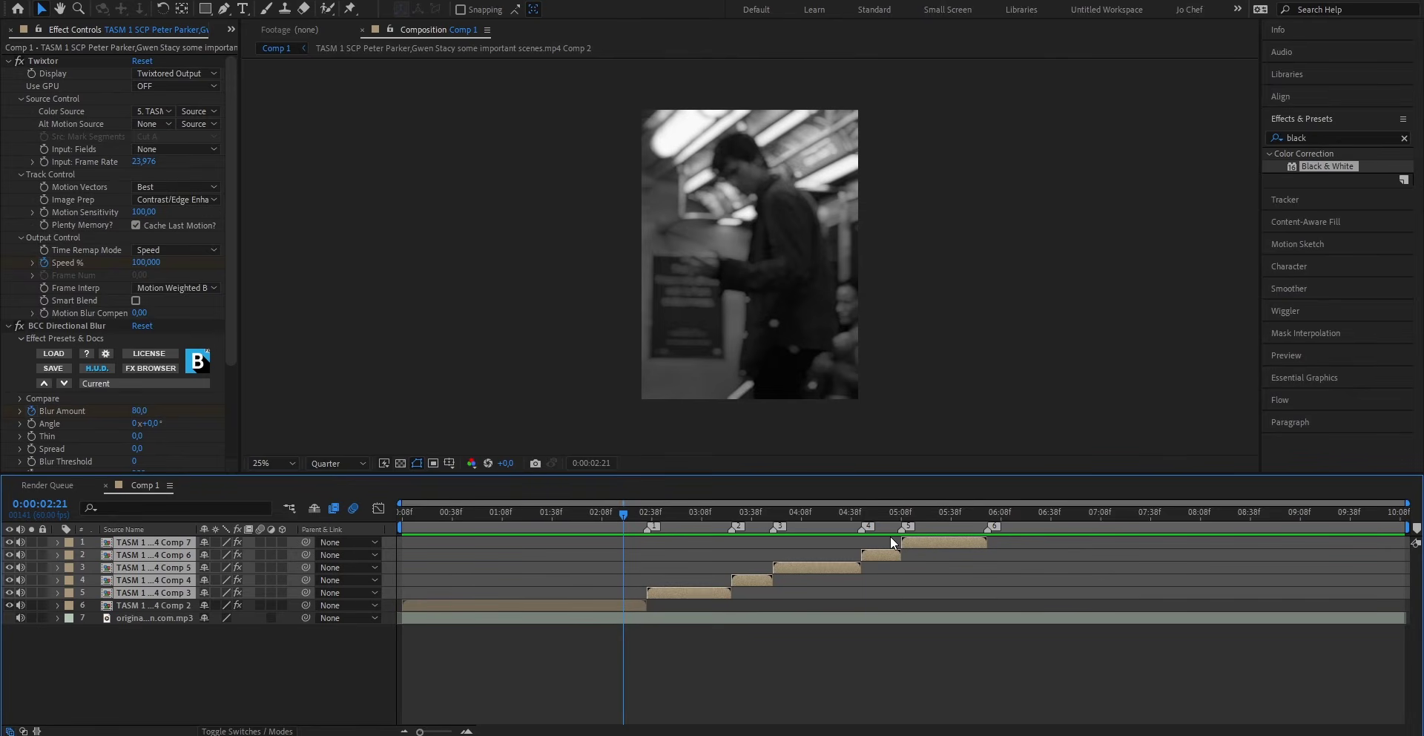
{"action": "key", "text": "ctrl+shift+c"}
{"action": "left_click", "coordinate": [765, 444]}
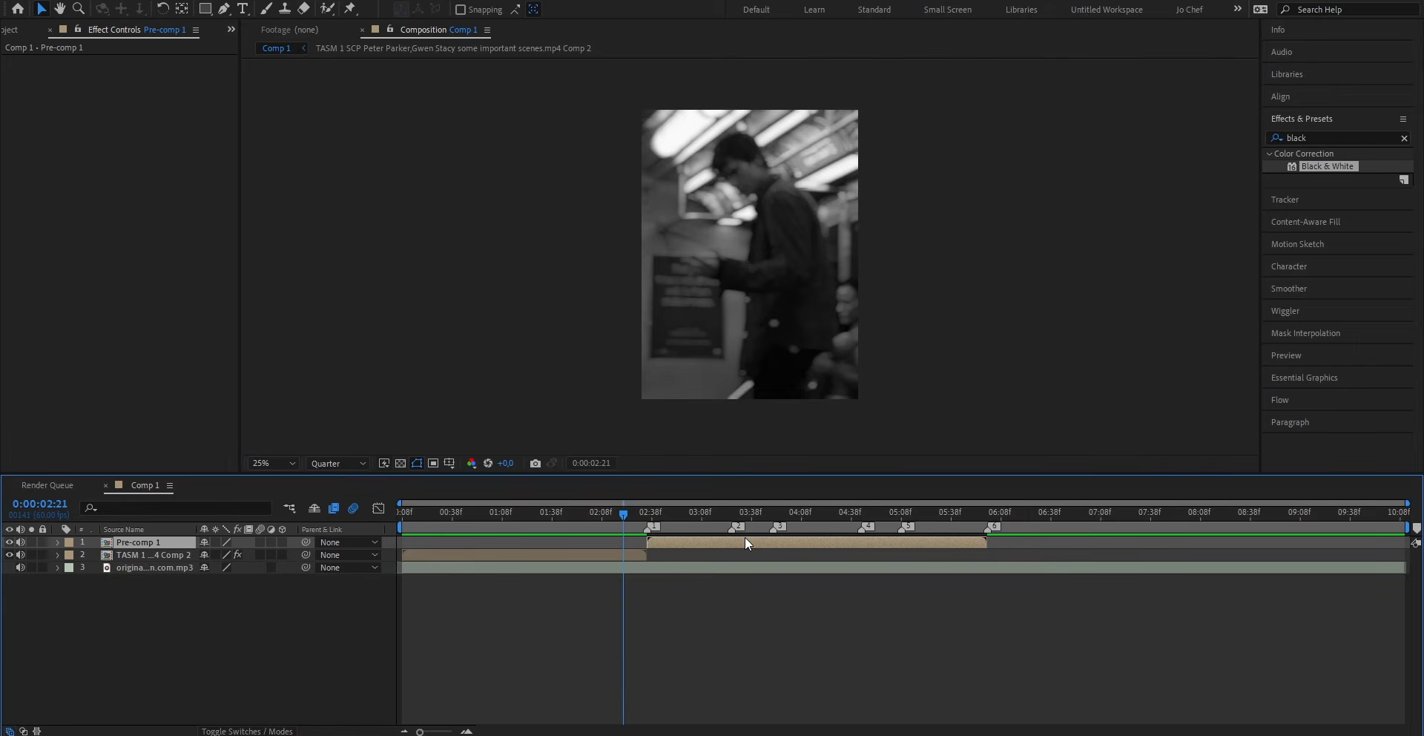
- Duplicate the pre-comp and place the copy directly after the original, starting at 0:00:06:00
{"action": "key", "text": "ctrl+d"}
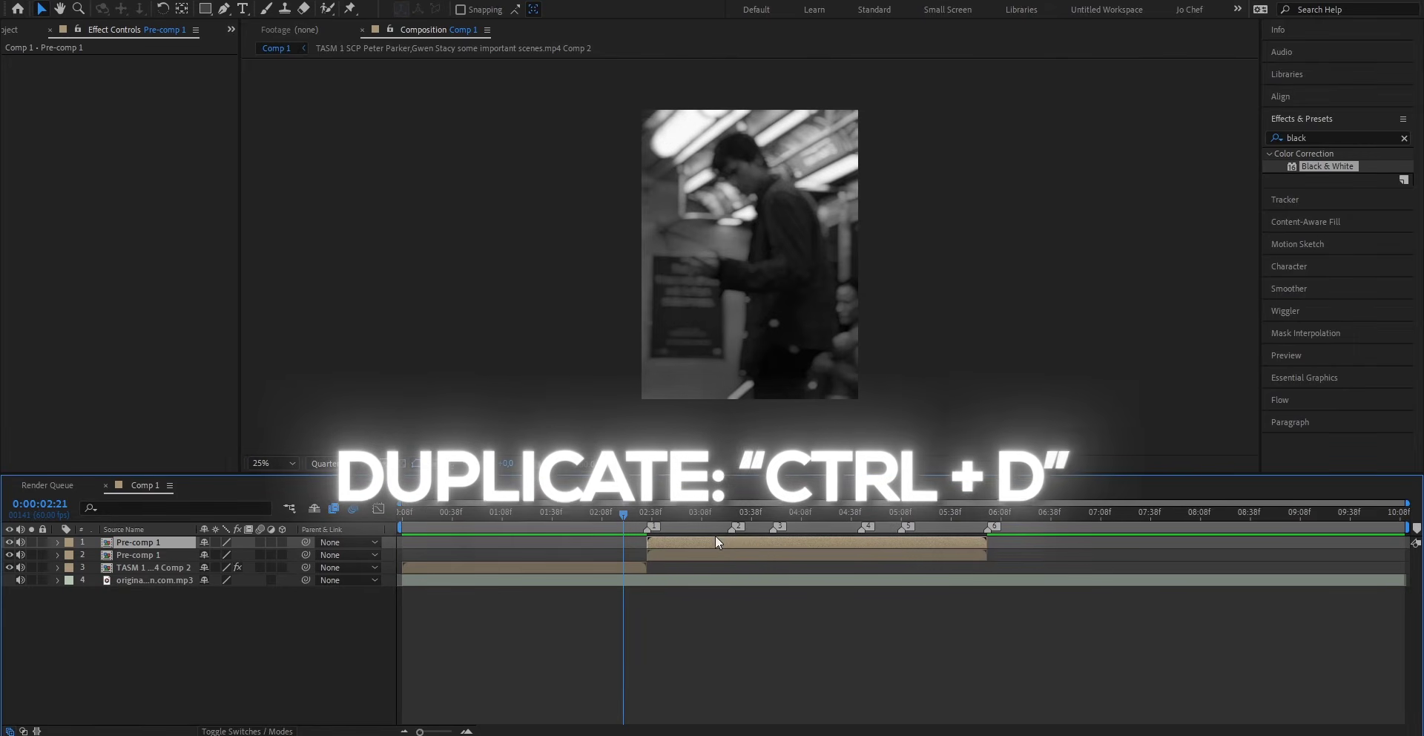
{"action": "left_click_drag", "start_coordinate": [744, 538], "coordinate": [1016, 549]}
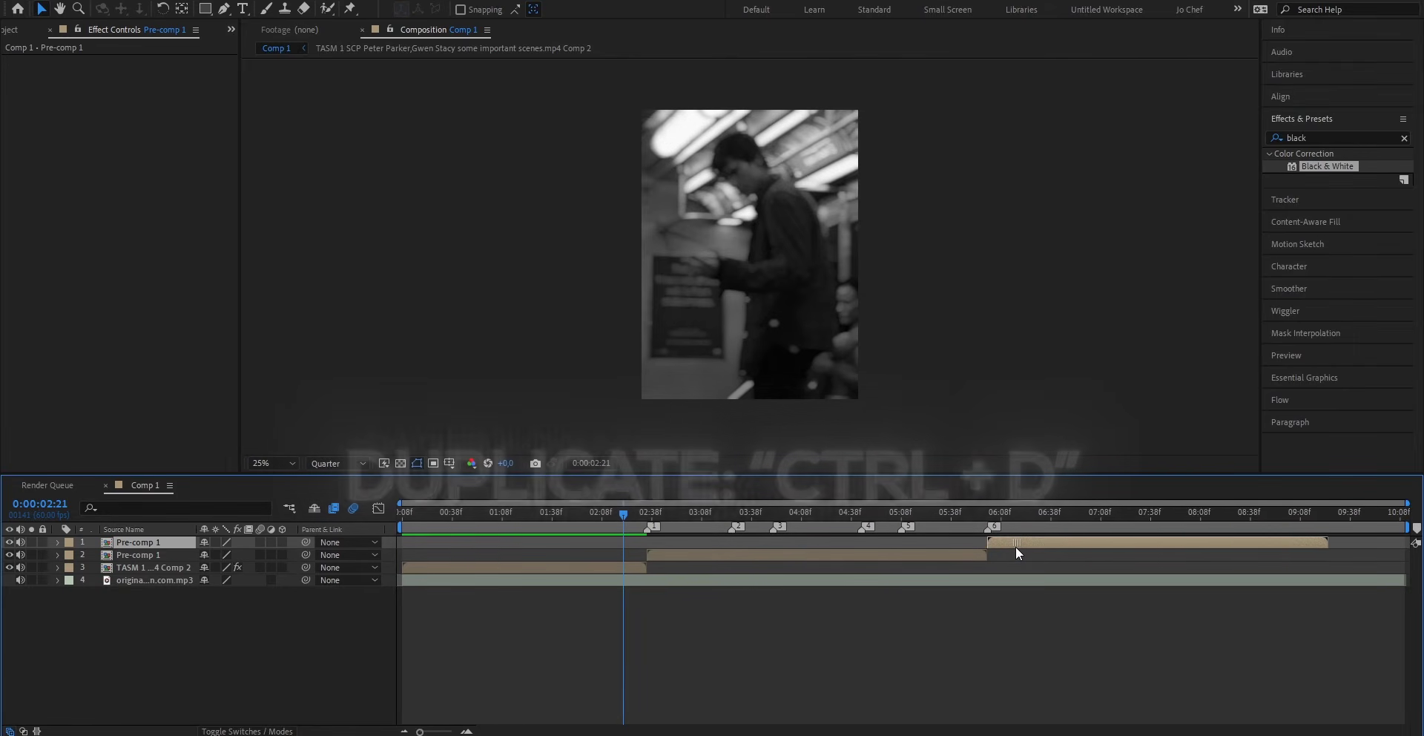
{"action": "left_click", "coordinate": [987, 517]}
{"action": "left_click_drag", "start_coordinate": [420, 731], "coordinate": [460, 731]}
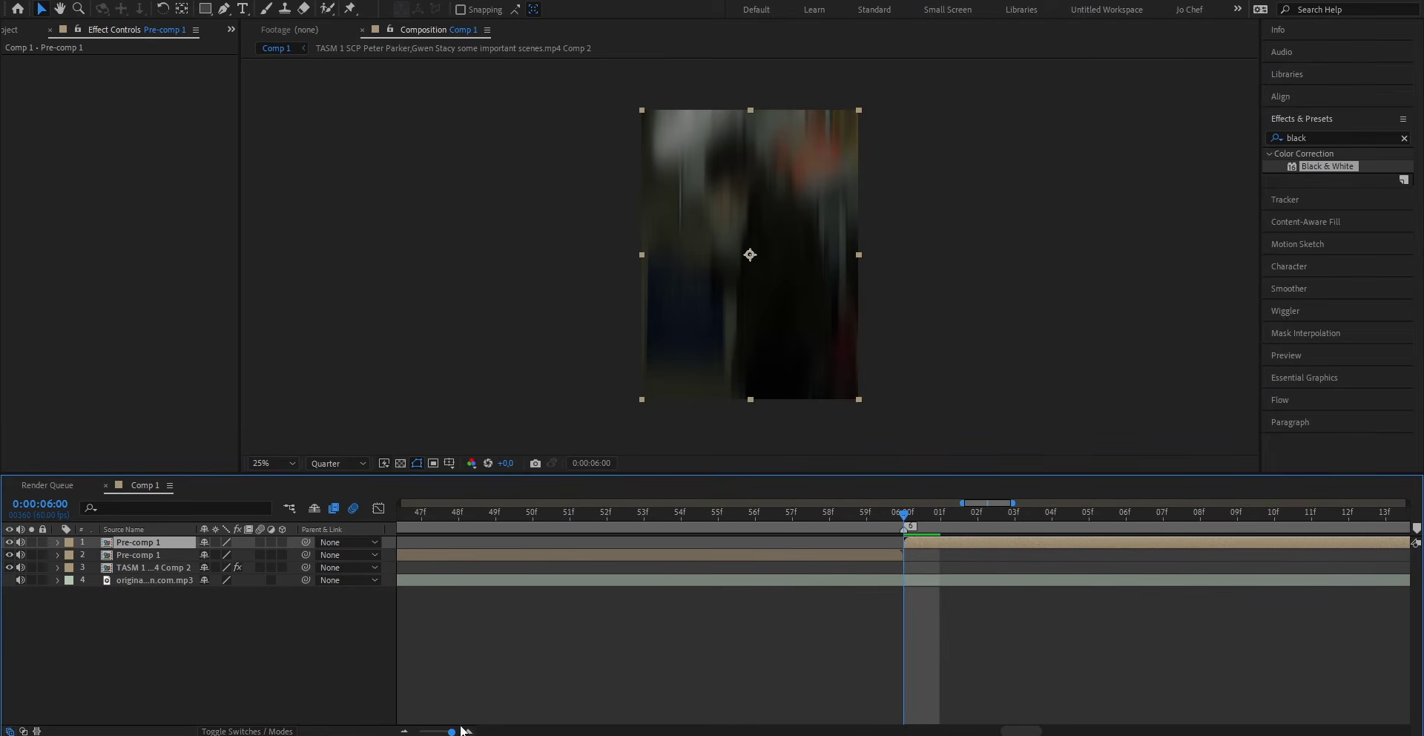
{"action": "left_click_drag", "start_coordinate": [917, 542], "coordinate": [904, 545]}
{"action": "key", "text": "semicolon"}
- Add three adjustment layers above all the clips in Comp 1
{"action": "left_click", "coordinate": [1013, 512]}
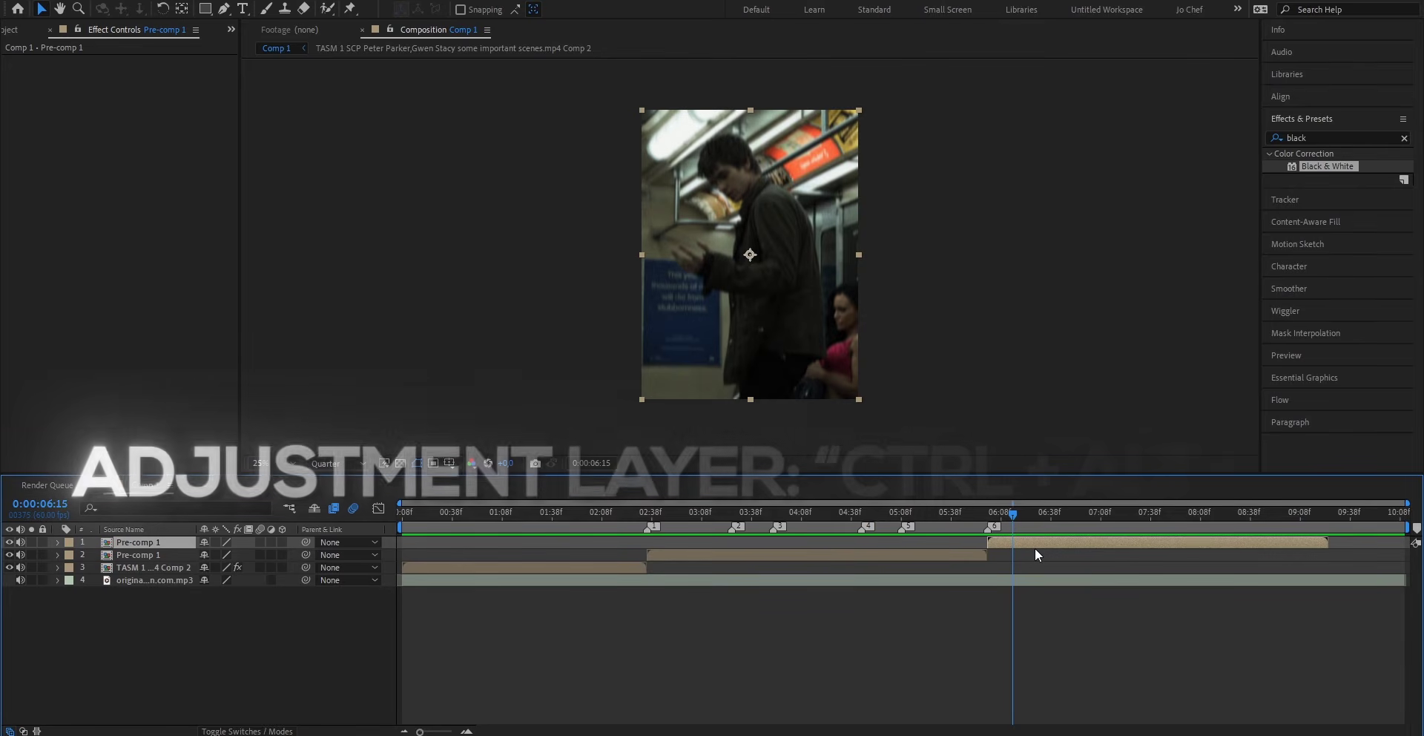
{"action": "key", "text": "ctrl+alt+y"}
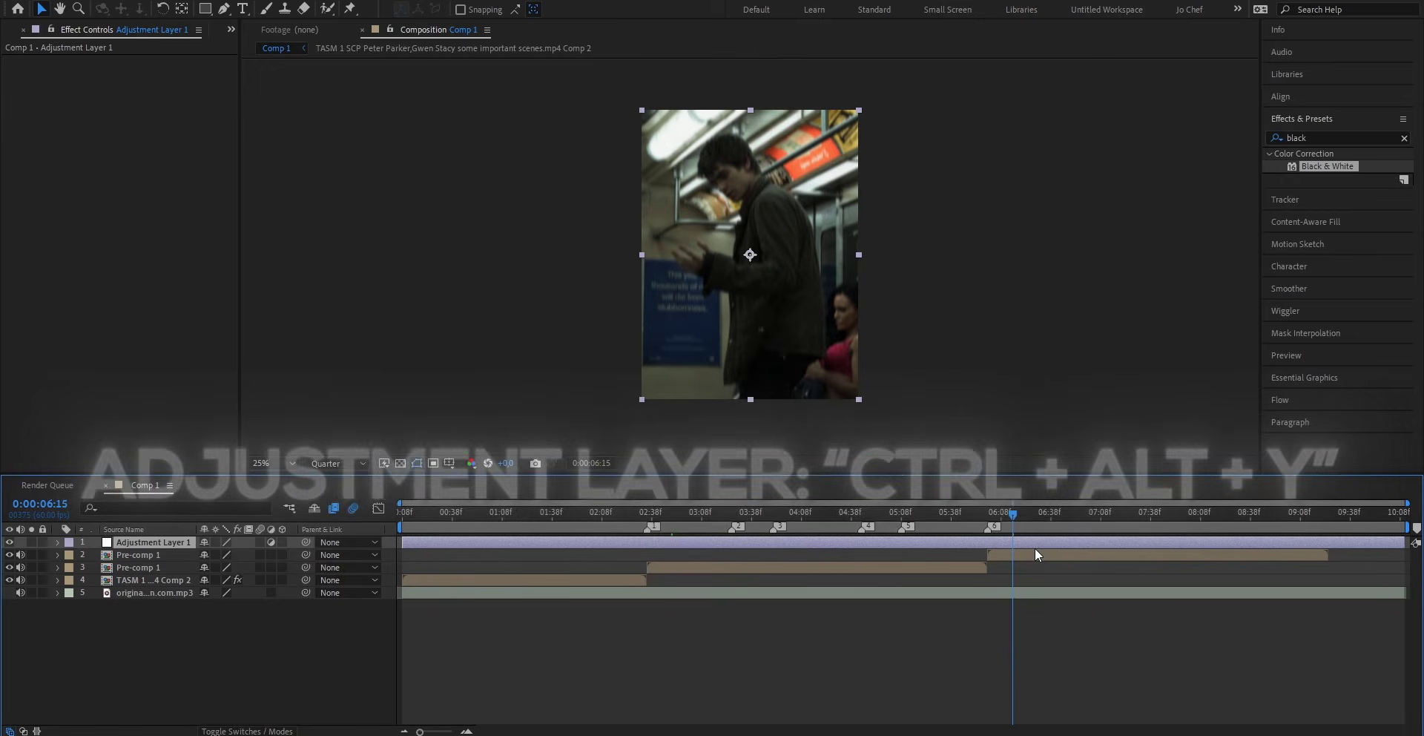
{"action": "key", "text": "ctrl+alt+y"}
{"action": "key", "text": "ctrl+alt+y"}
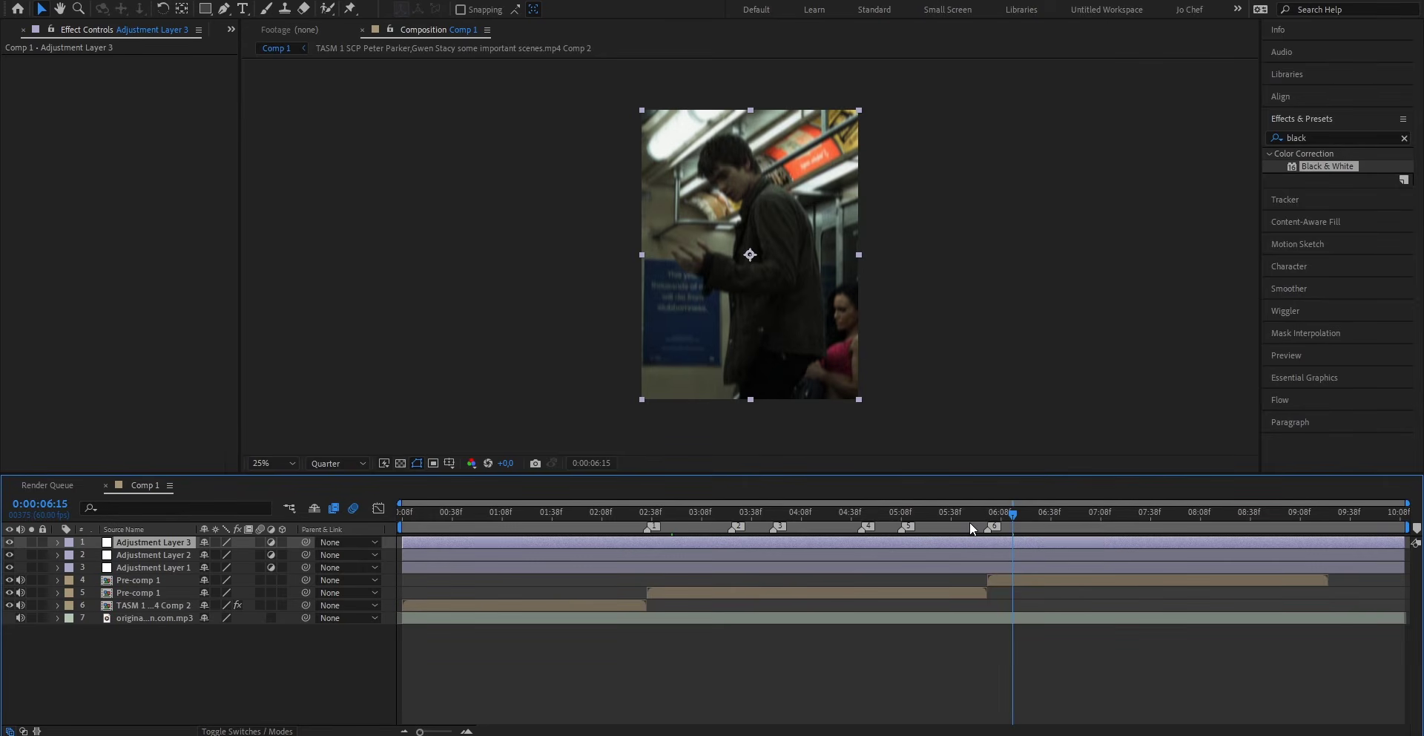
{"action": "left_click", "coordinate": [969, 523]}
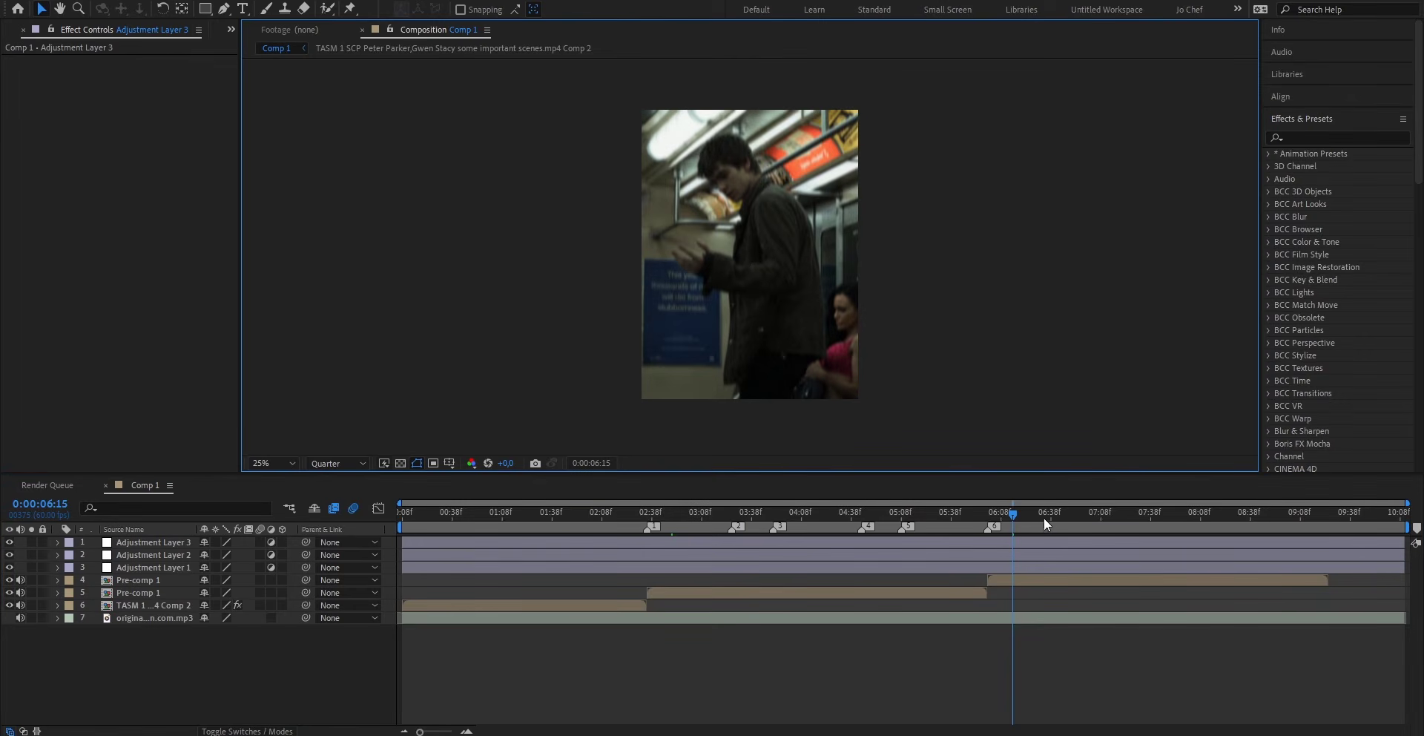
- Search the effects for "s_flicker" and apply S_Flicker to Adjustment Layer 3
{"action": "left_click", "coordinate": [1052, 540]}
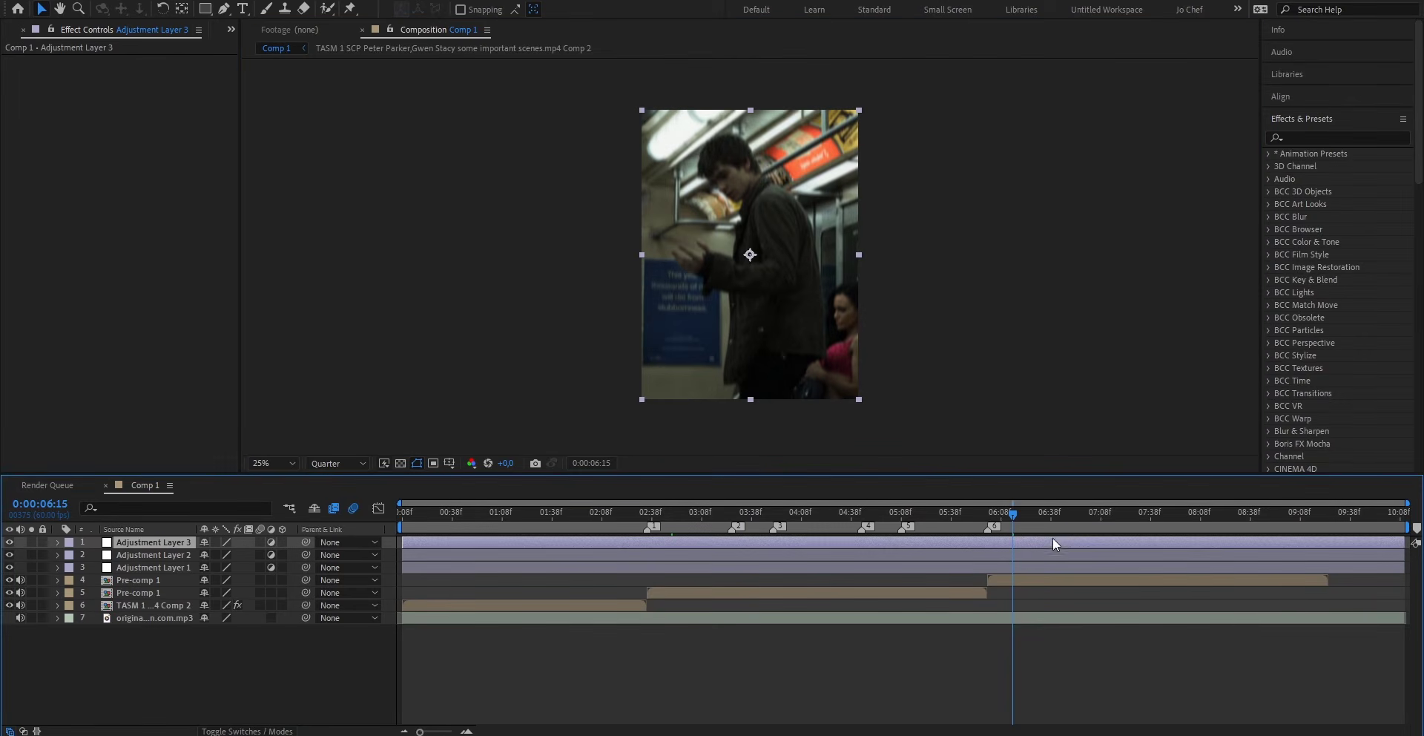
{"action": "left_click", "coordinate": [1342, 136]}
{"action": "type", "text": "s_flicker"}
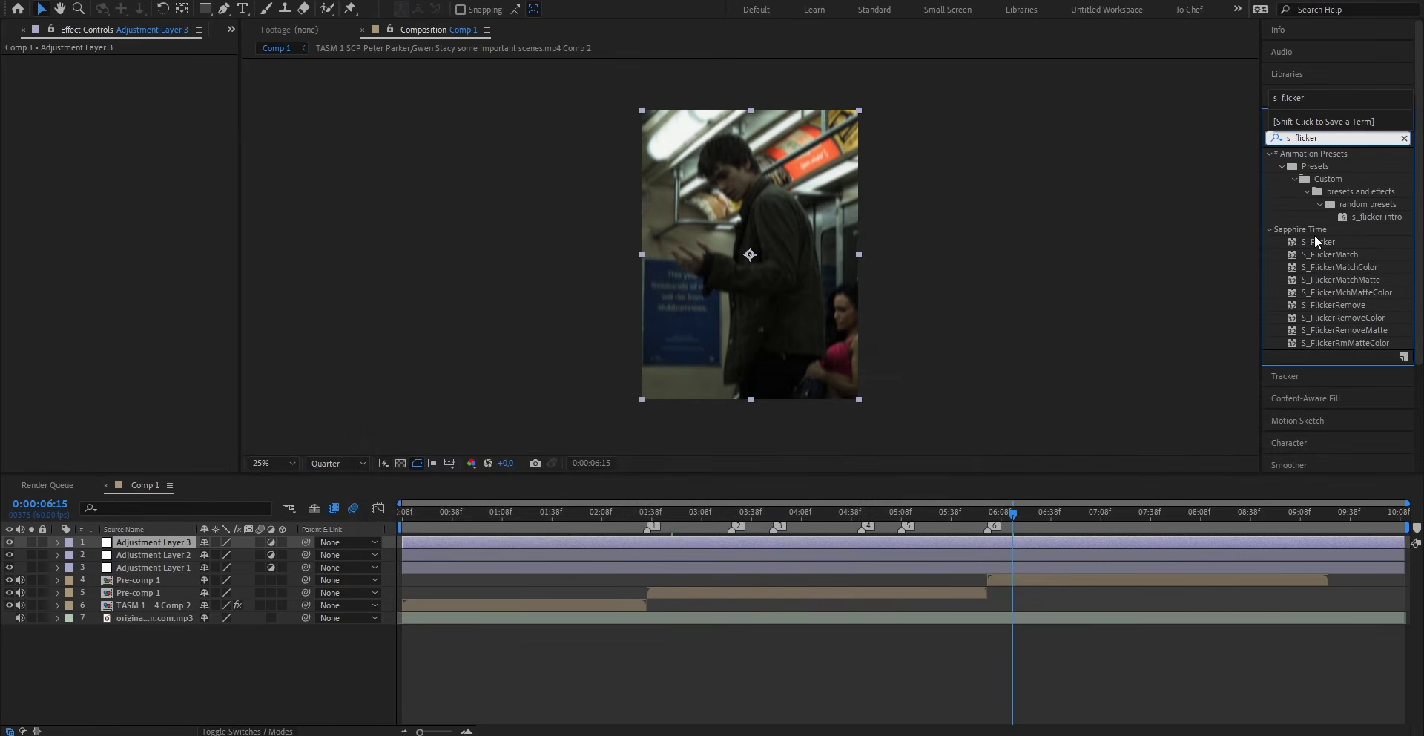
{"action": "left_click_drag", "start_coordinate": [1323, 242], "coordinate": [876, 534]}
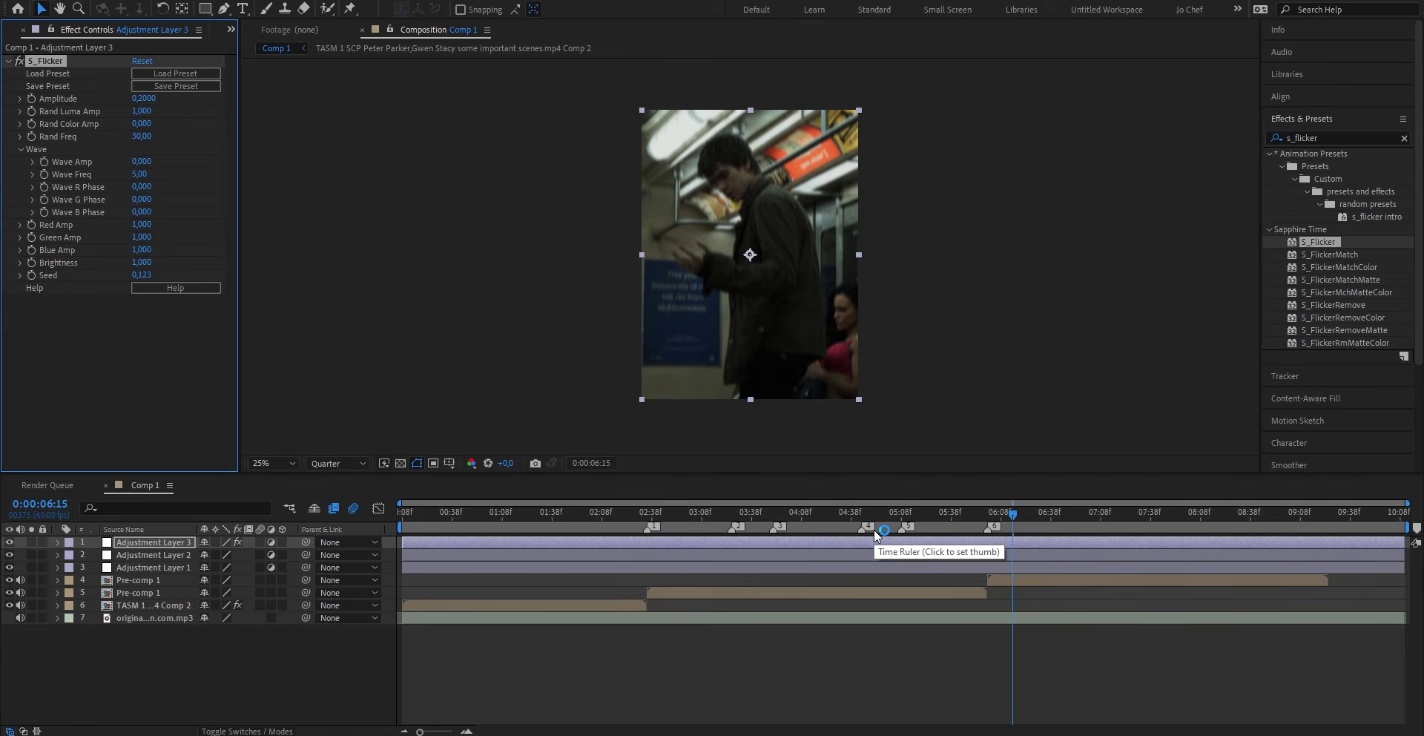
- Set the flicker's amplitude to 0.12, random frequency to 15 and random color amplitude to 0.2
{"action": "left_click", "coordinate": [147, 100]}
{"action": "type", "text": "0,12"}
{"action": "key", "text": "Return"}
{"action": "left_click", "coordinate": [143, 137]}
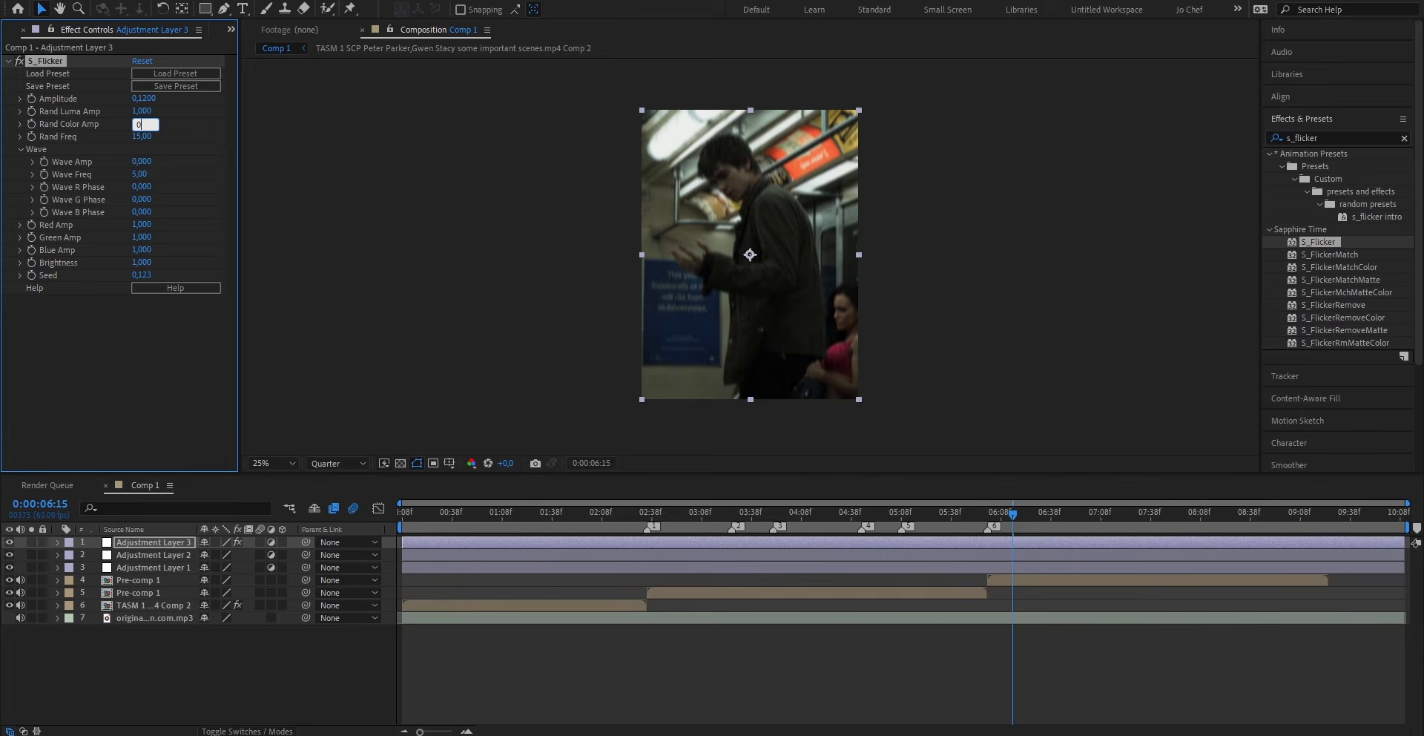
{"action": "type", "text": ",2"}
{"action": "key", "text": "Return"}
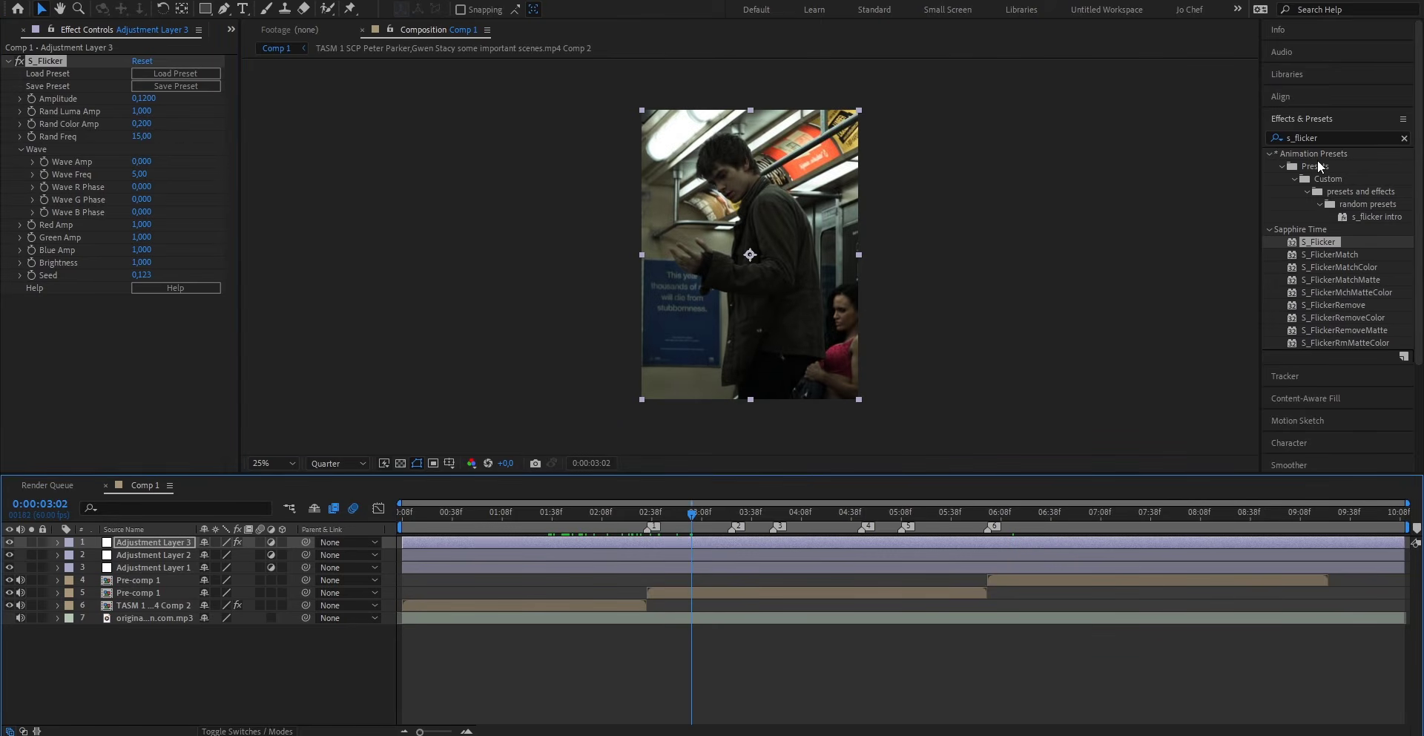
- Search the effects for "s_shake" and apply the Sapphire S_Shake effect to Adjustment Layer 1
{"action": "left_click_drag", "start_coordinate": [1335, 138], "coordinate": [1295, 137]}
{"action": "type", "text": "shake"}
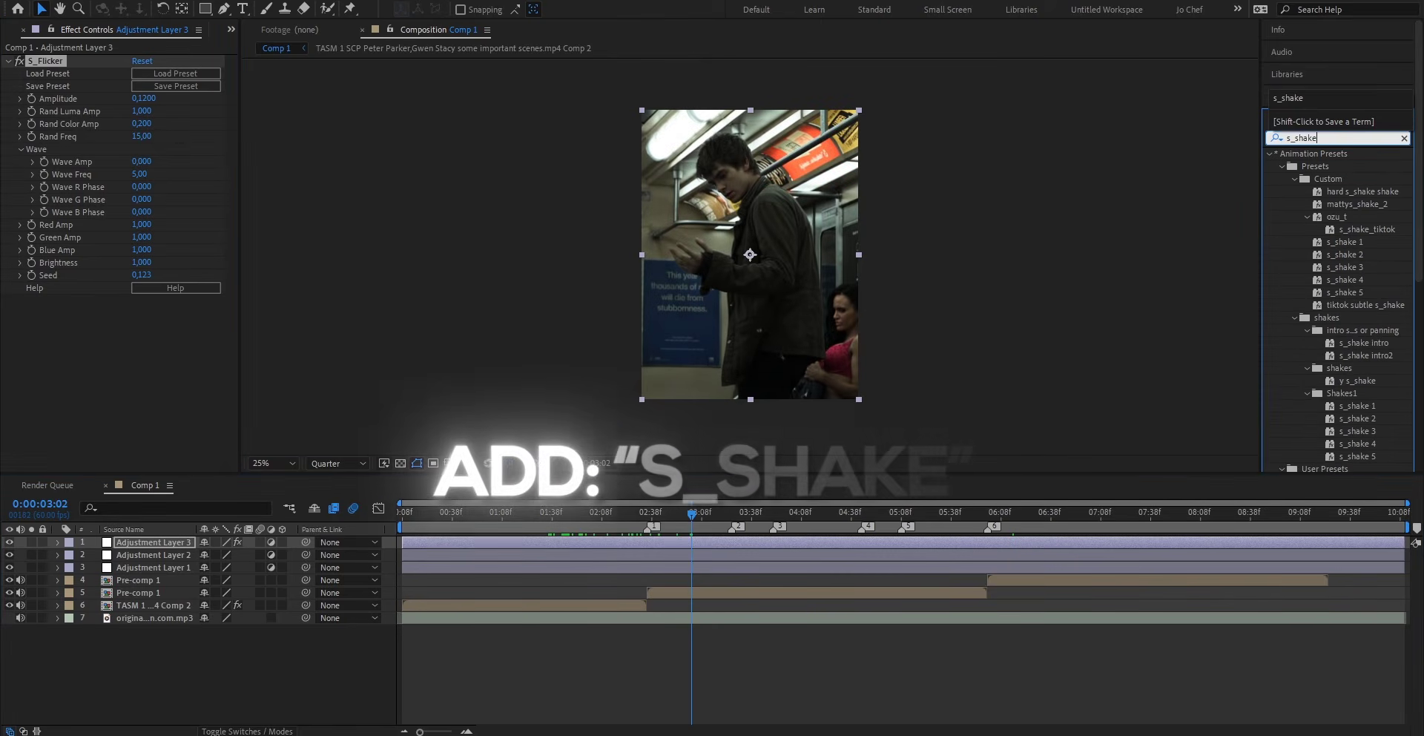
{"action": "scroll", "coordinate": [1324, 345], "scroll_direction": "down", "scroll_amount": 5}
{"action": "left_click", "coordinate": [1323, 348]}
{"action": "left_click_drag", "start_coordinate": [1323, 351], "coordinate": [782, 556]}
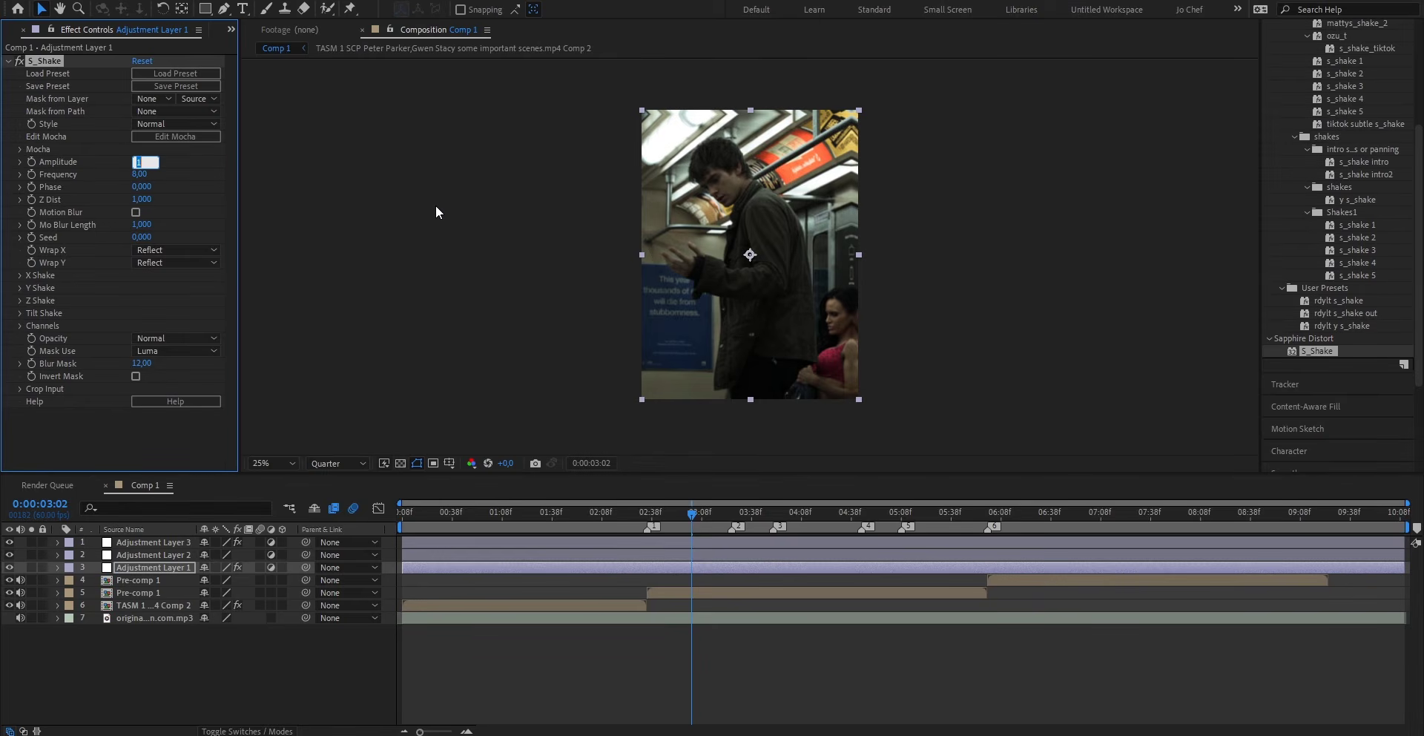
- Set the shake's amplitude to 0.18 and frequency to 2.8, and turn on its motion blur
{"action": "type", "text": "0,18"}
{"action": "key", "text": "Return"}
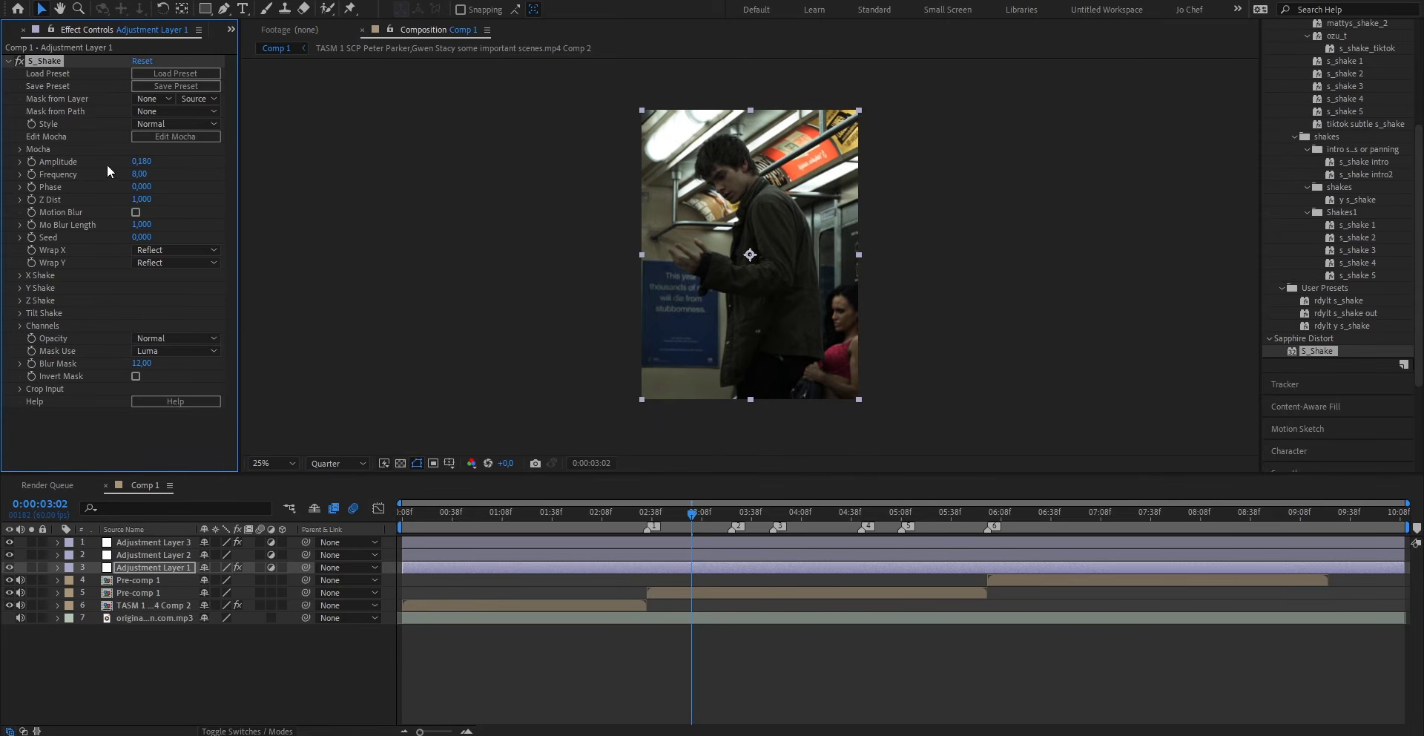
{"action": "left_click", "coordinate": [137, 174]}
{"action": "type", "text": "2,8"}
{"action": "key", "text": "Return"}
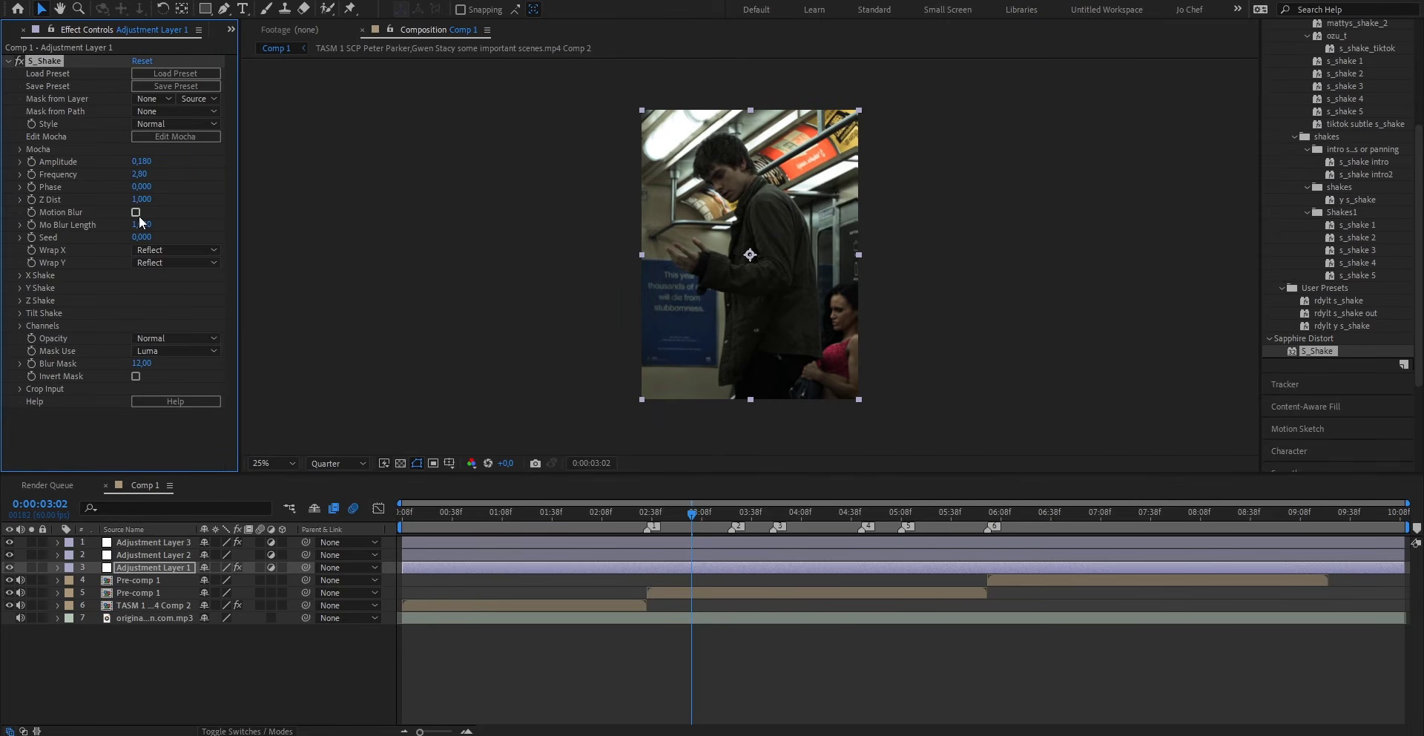
{"action": "left_click", "coordinate": [136, 213]}
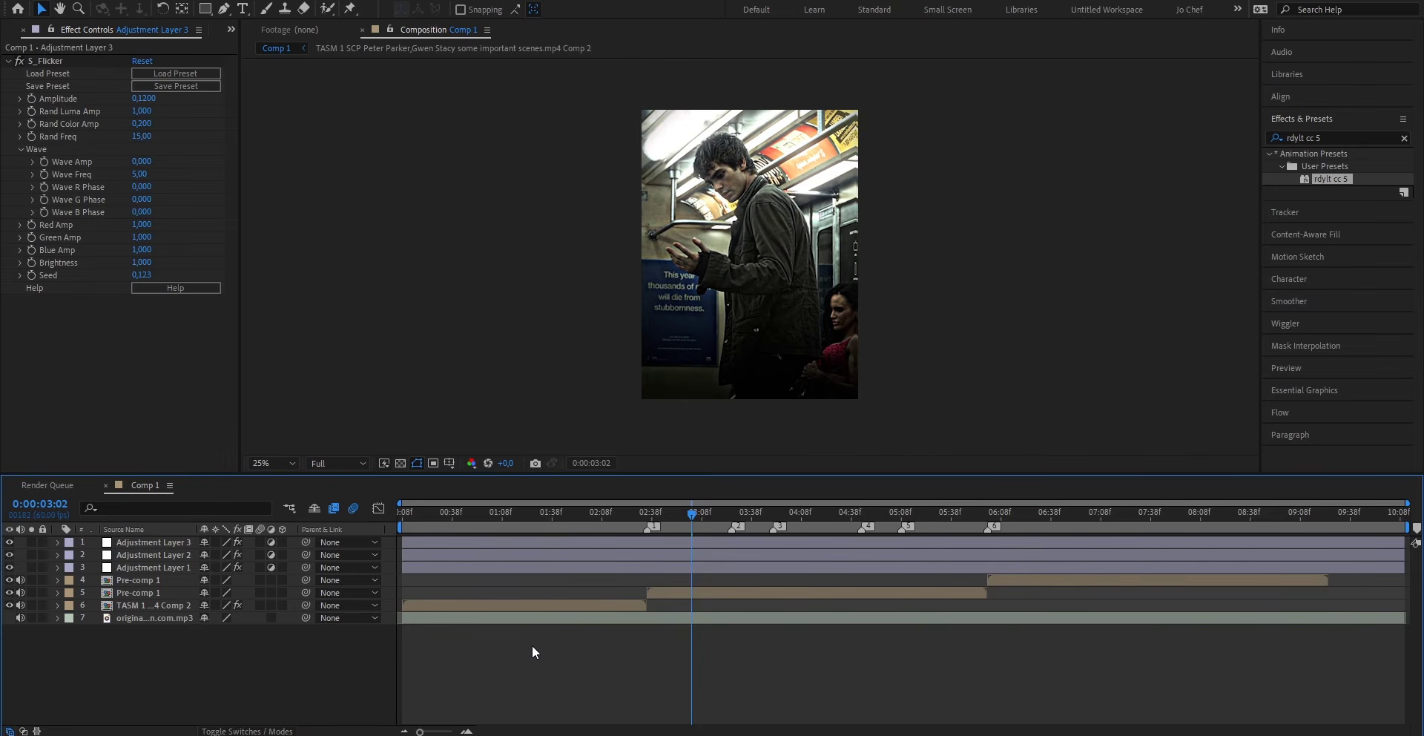
- Pre-compose the three adjustment layers together with all the video clips, leaving the audio layer out
{"action": "left_click", "coordinate": [504, 546]}
{"action": "left_click", "coordinate": [490, 603], "text": "shift"}
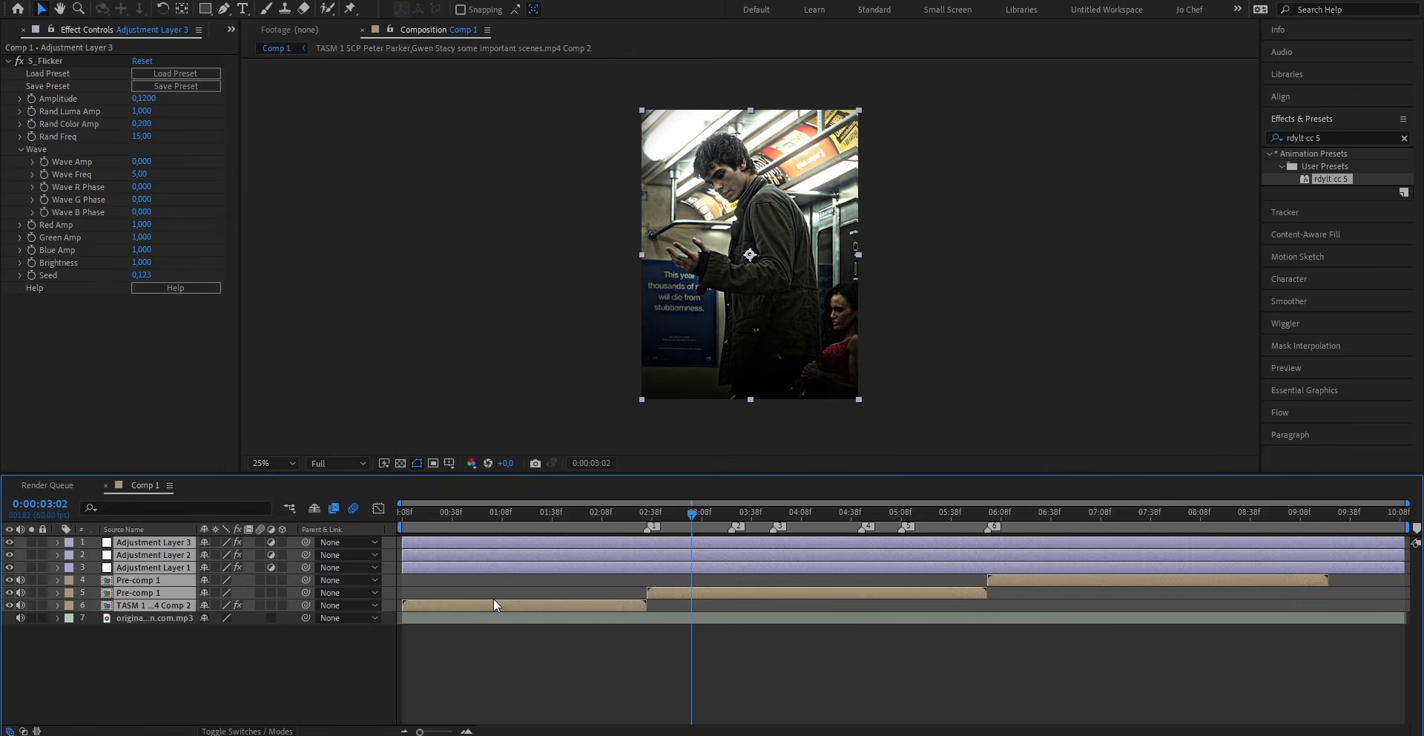
{"action": "key", "text": "ctrl+shift+c"}
{"action": "key", "text": "Return"}
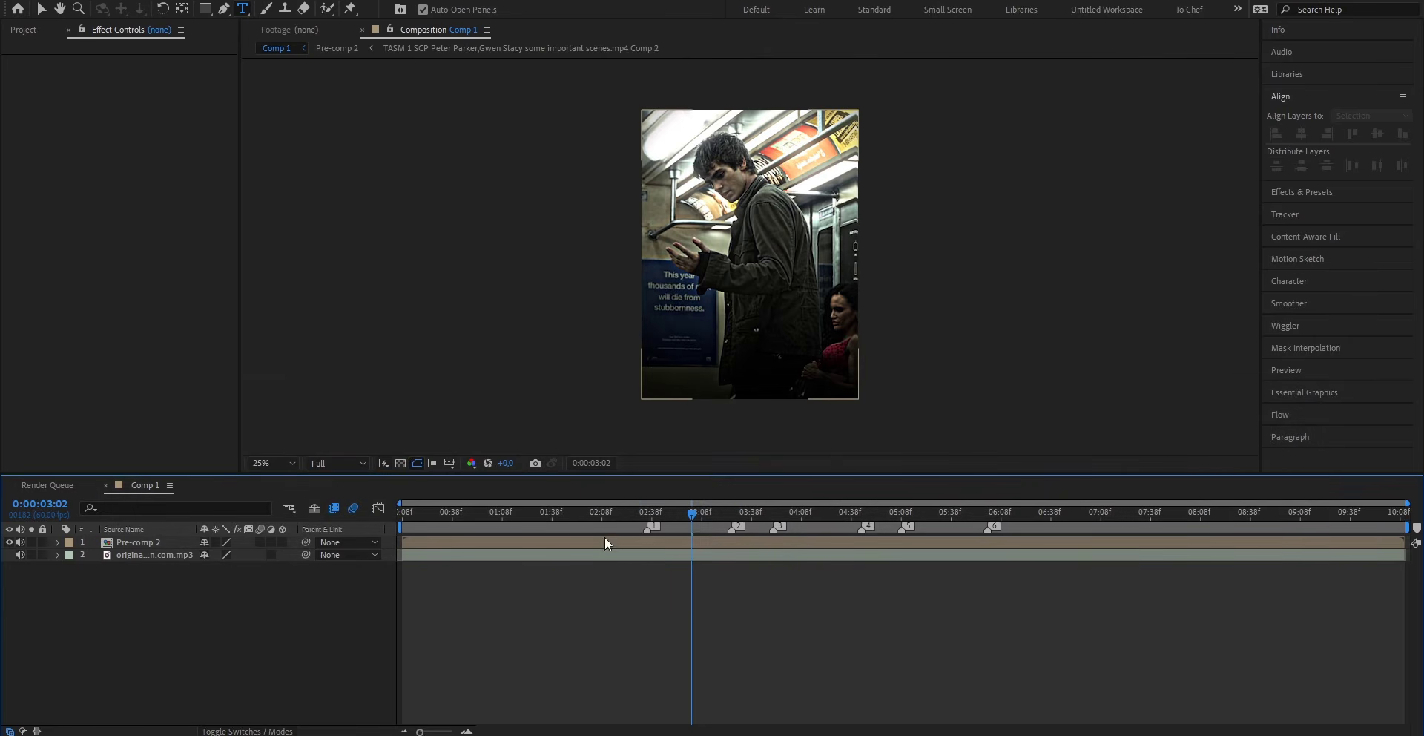
- Add an "rdylt09" text layer over the lower middle of the frame and apply the Drop Shadow effect to it
{"action": "left_click", "coordinate": [242, 9]}
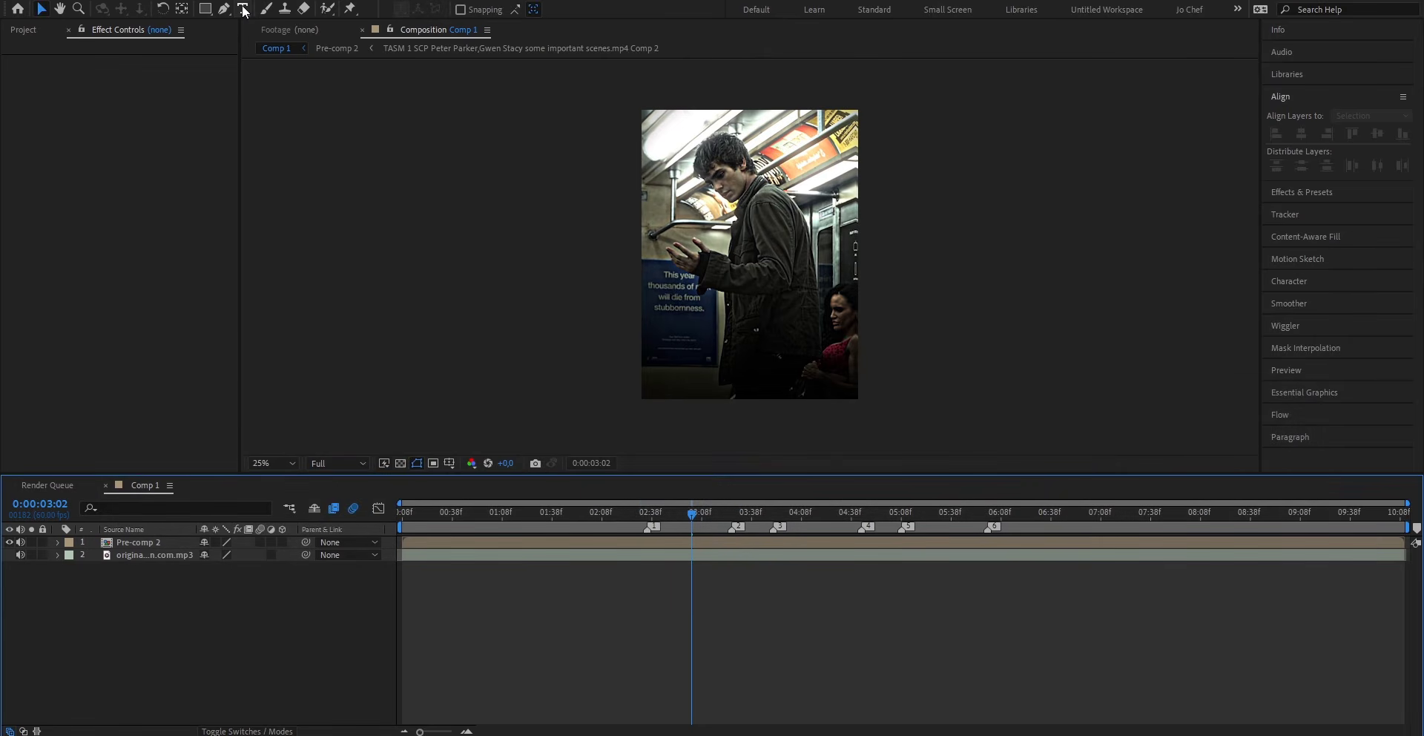
{"action": "left_click", "coordinate": [700, 313]}
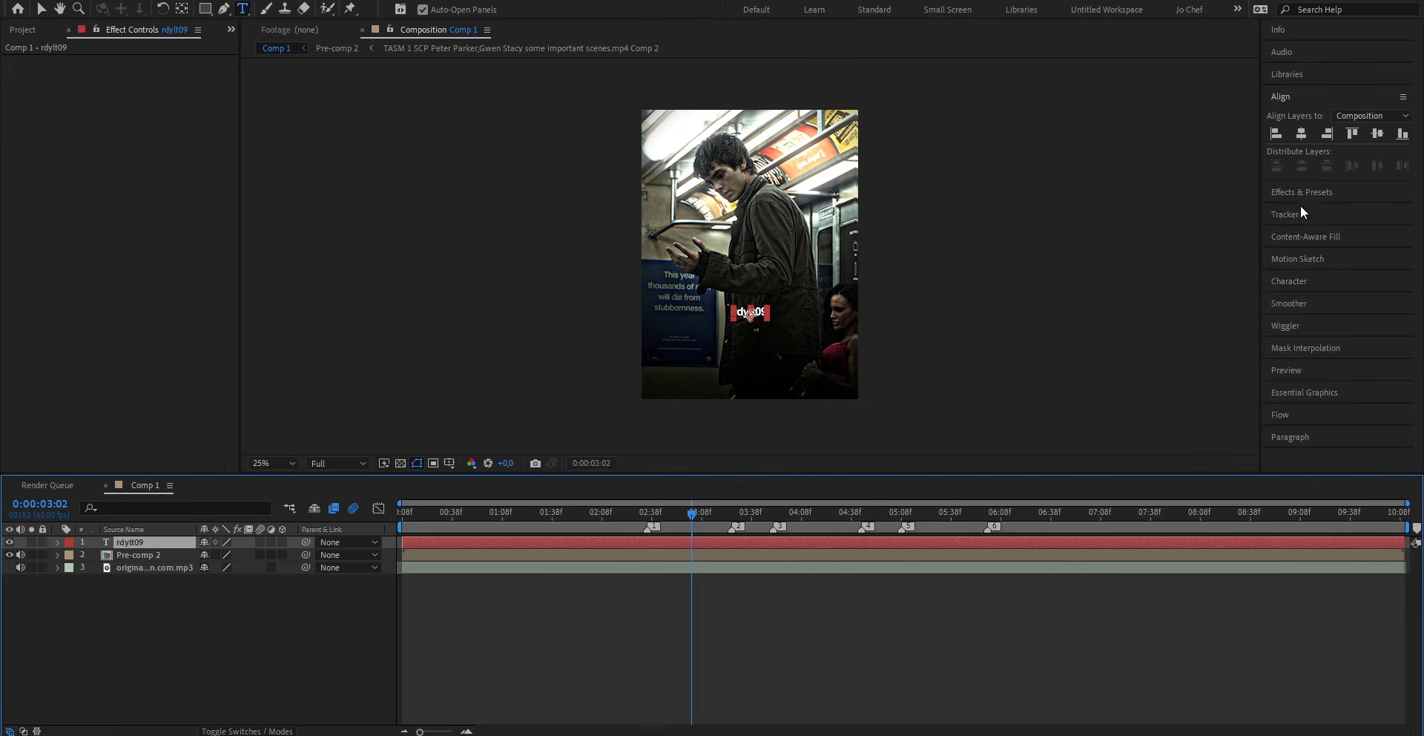
{"action": "left_click", "coordinate": [1310, 184]}
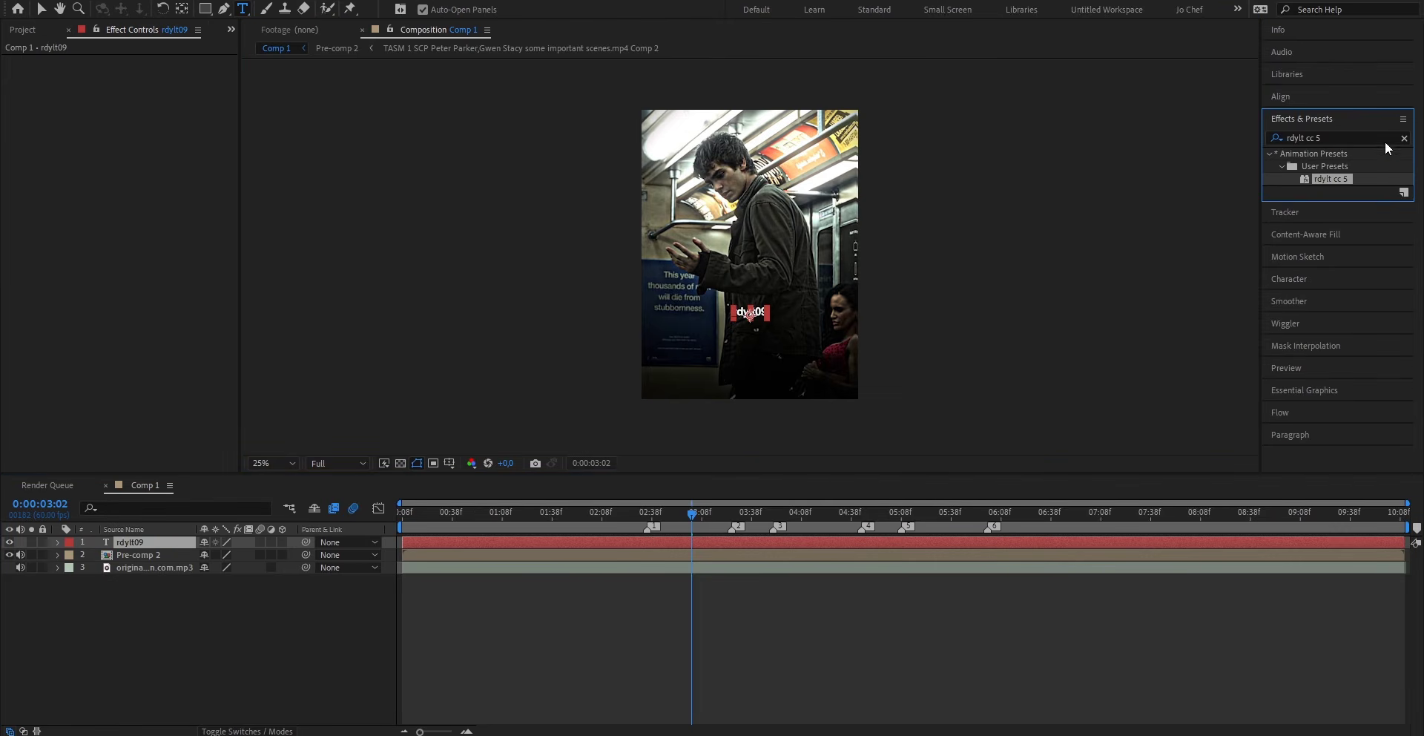
{"action": "left_click", "coordinate": [1404, 138]}
{"action": "type", "text": "drop s"}
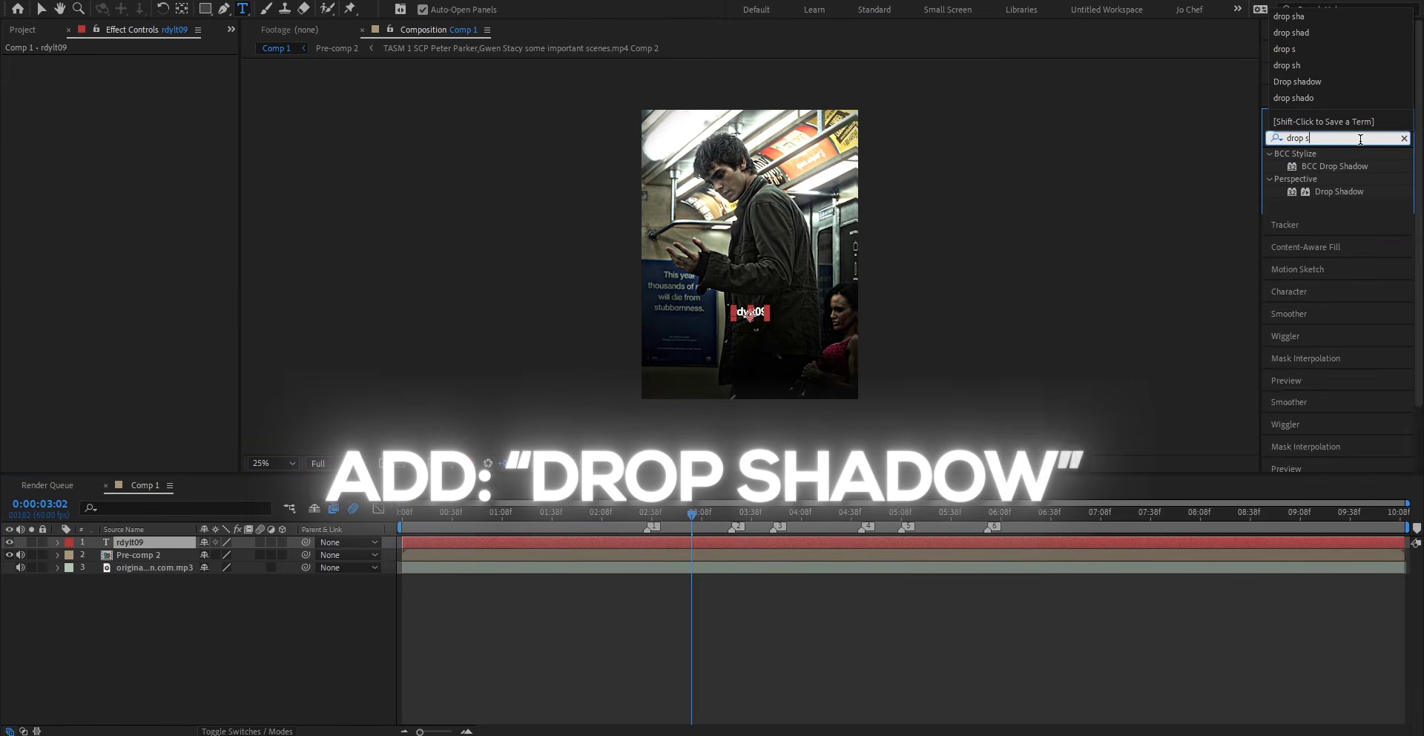
{"action": "type", "text": "had"}
{"action": "left_click", "coordinate": [1340, 192]}
{"action": "left_click_drag", "start_coordinate": [1342, 187], "coordinate": [710, 546]}
{"action": "key", "text": "v"}
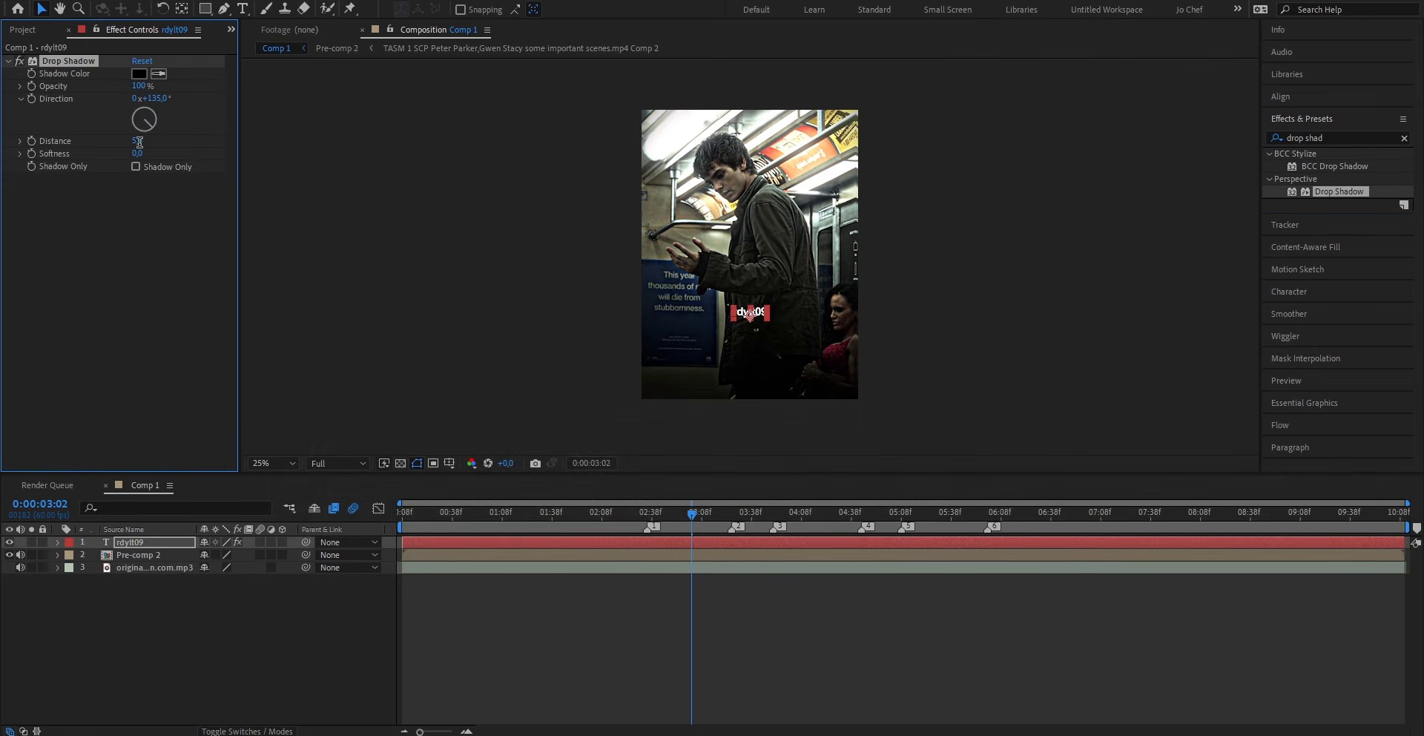
- Set the text's drop shadow distance to 9 and softness to 2, and its layer blending mode to Overlay
{"action": "left_click_drag", "start_coordinate": [140, 142], "coordinate": [145, 153]}
{"action": "left_click", "coordinate": [402, 593]}
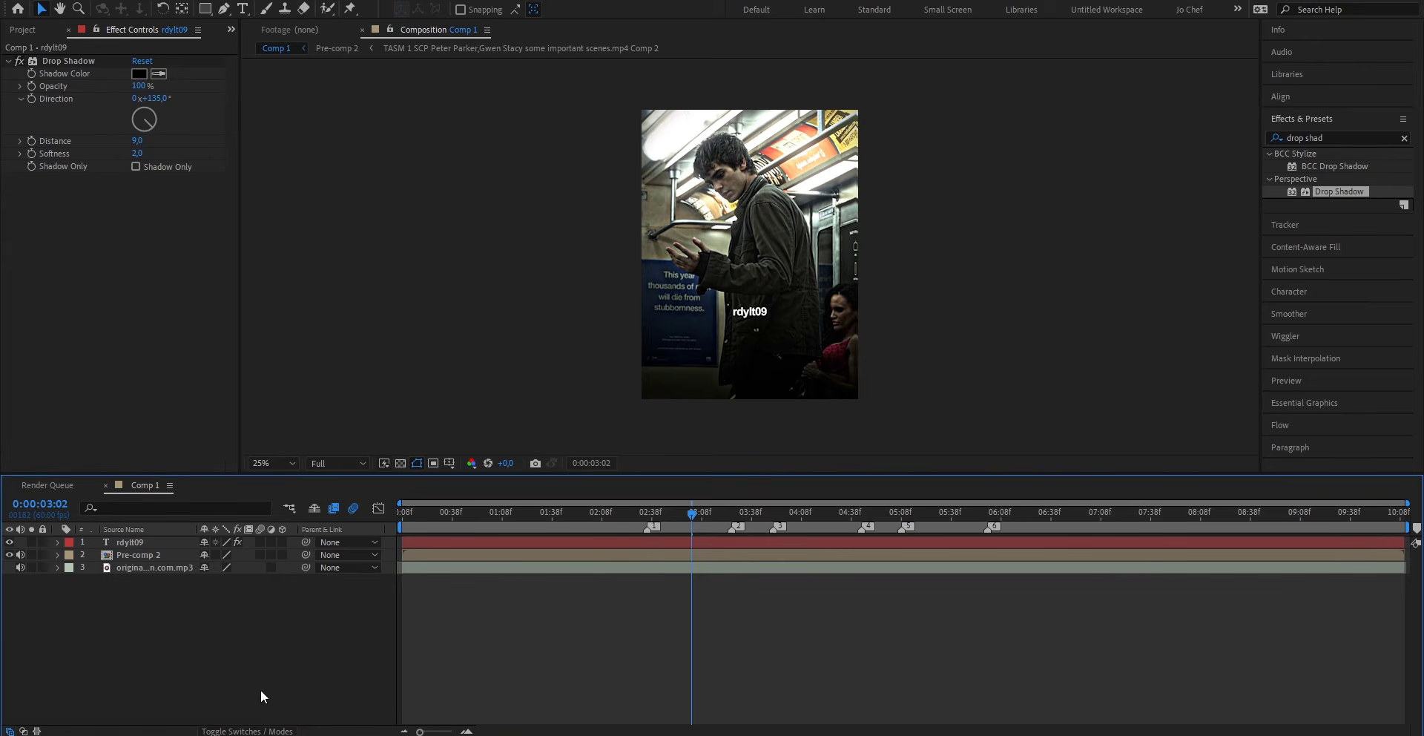
{"action": "left_click", "coordinate": [247, 730]}
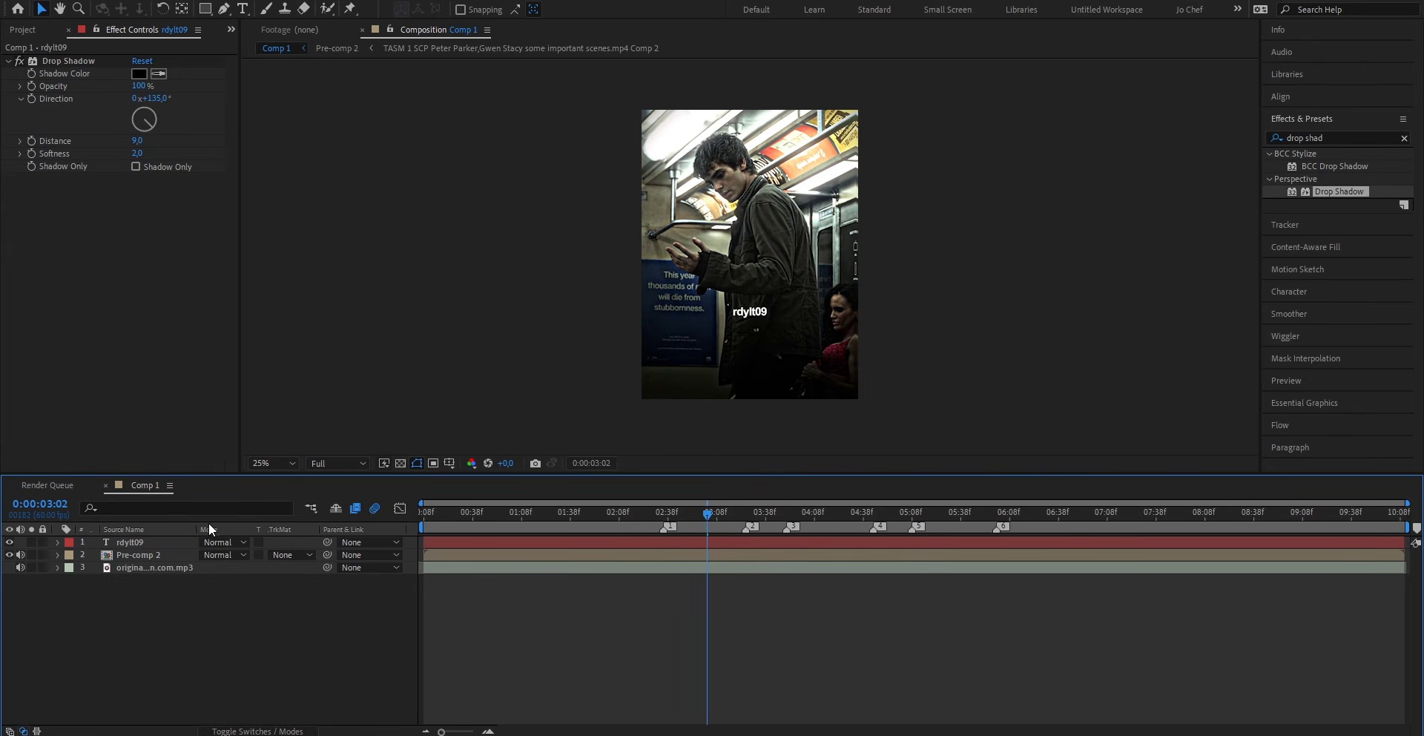
{"action": "left_click", "coordinate": [210, 543]}
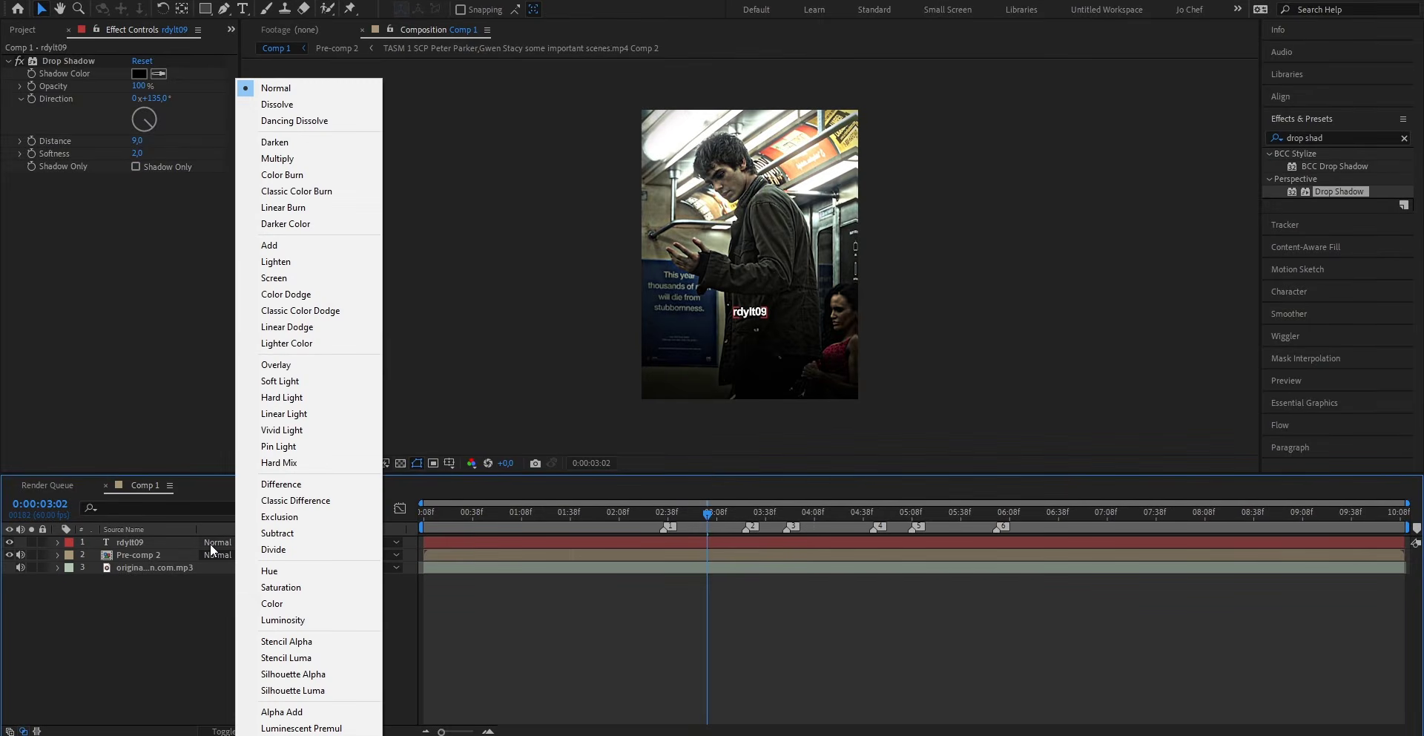
{"action": "left_click", "coordinate": [271, 364]}
{"action": "key", "text": "period"}
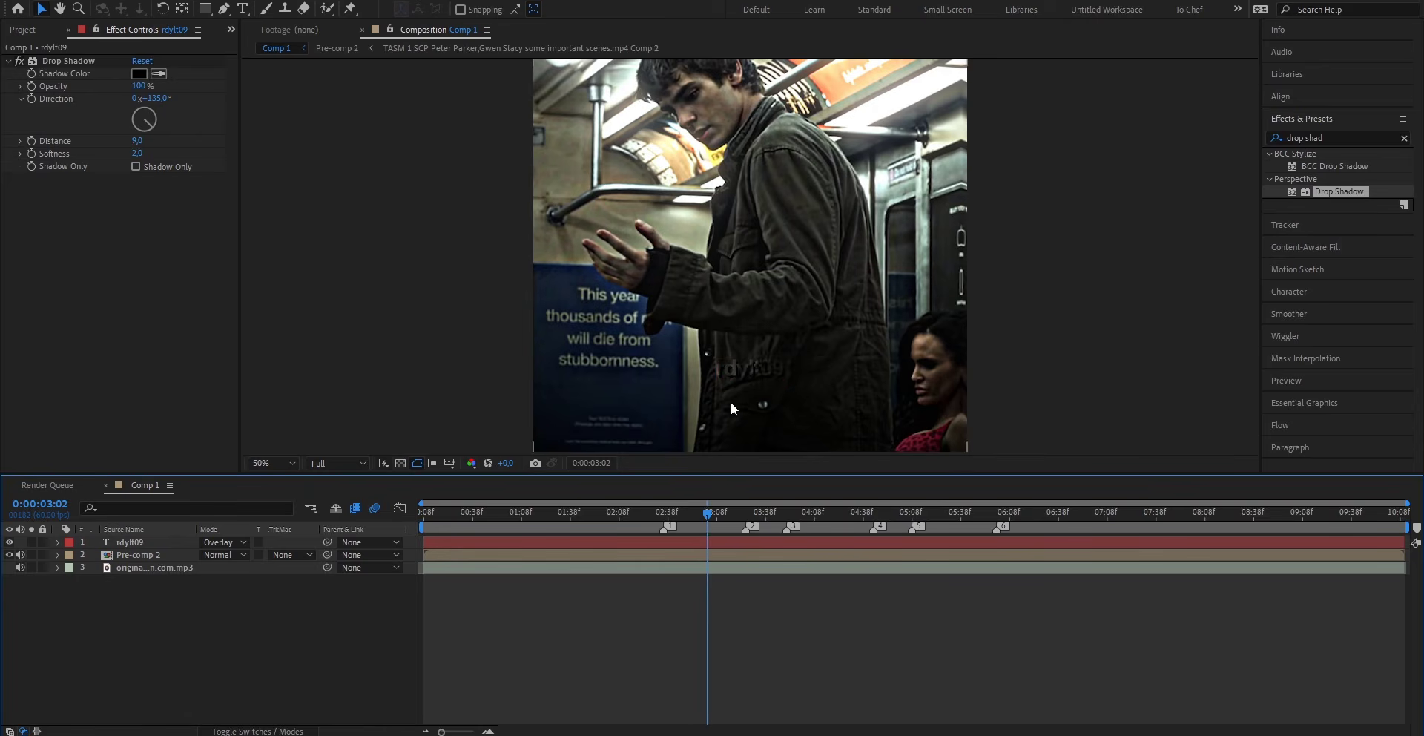
{"action": "key", "text": "comma"}
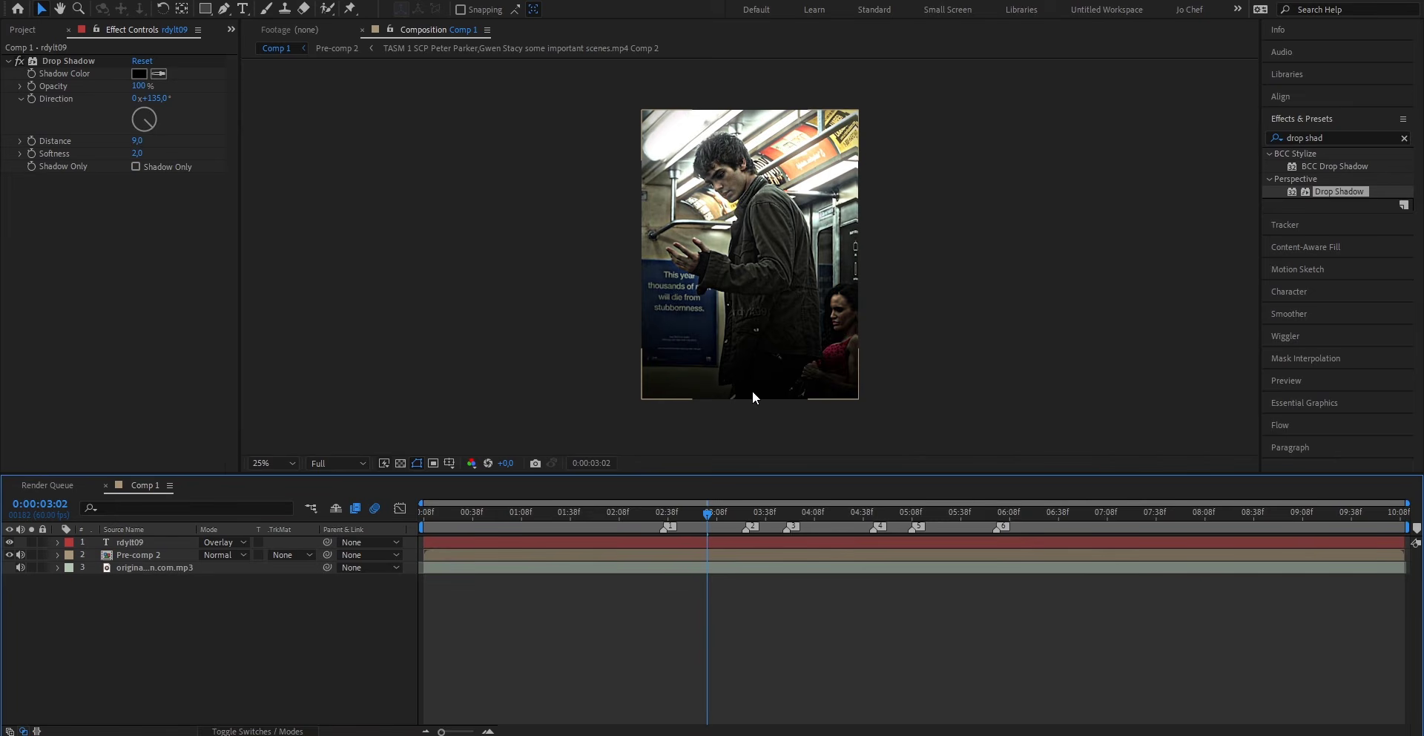
- Create a black (000000) comp-size solid directly above the audio layer, beneath the pre-composed footage
{"action": "left_click", "coordinate": [665, 567]}
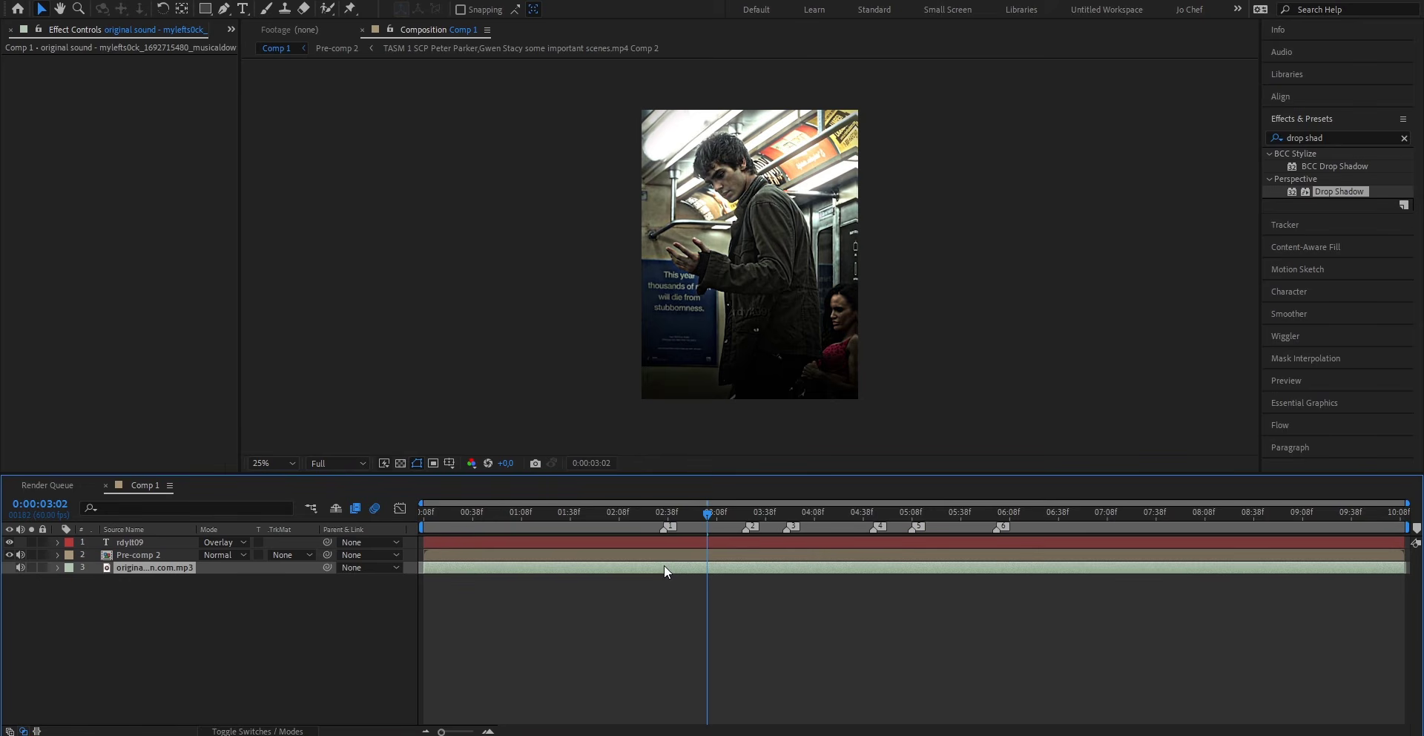
{"action": "key", "text": "ctrl+y"}
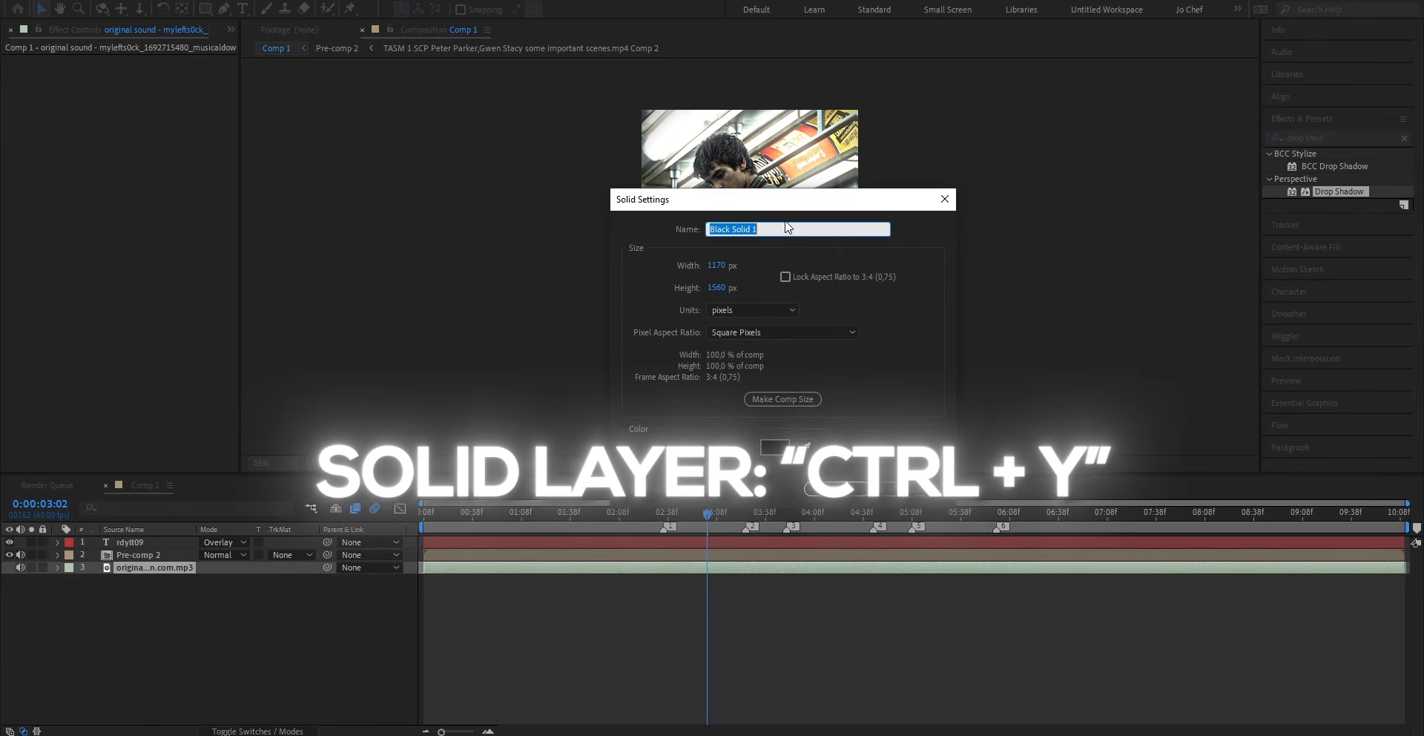
{"action": "left_click", "coordinate": [742, 428]}
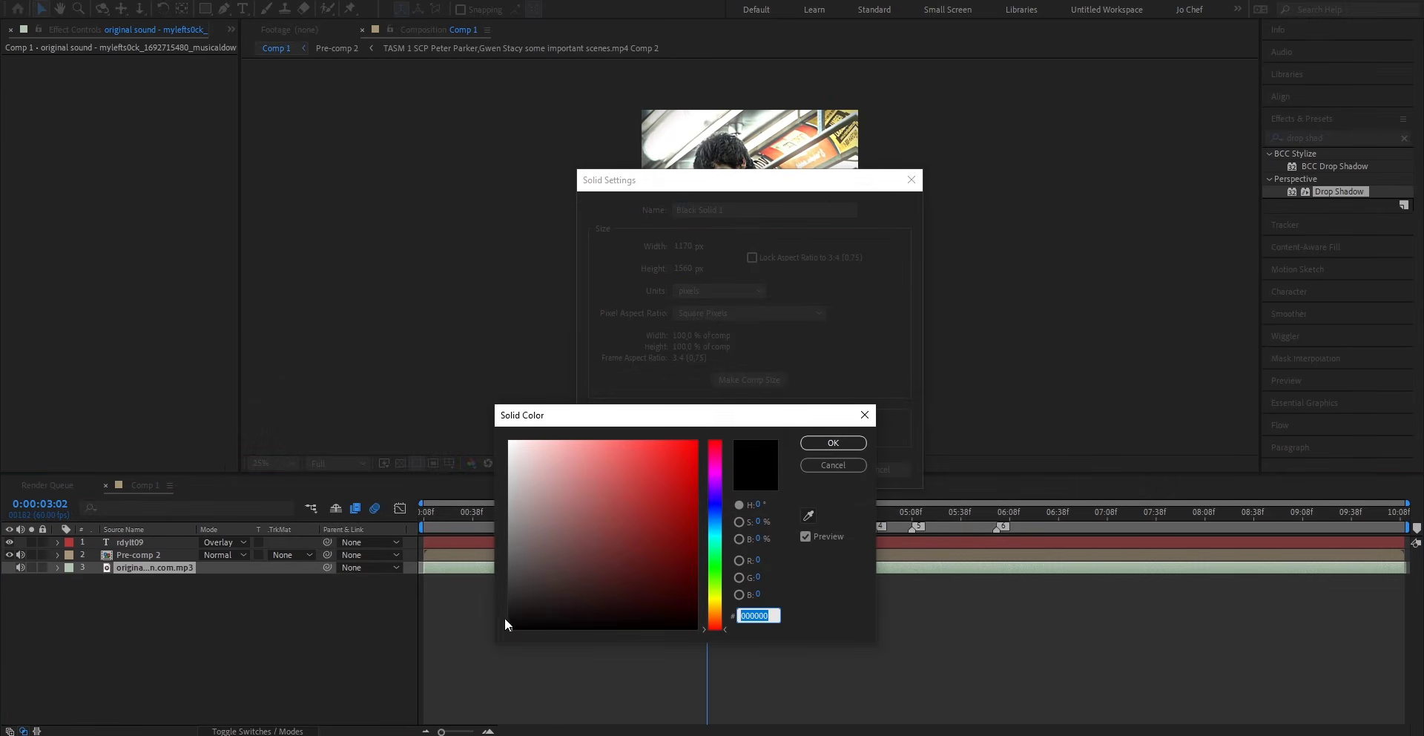
{"action": "left_click", "coordinate": [831, 443]}
{"action": "left_click", "coordinate": [808, 468]}
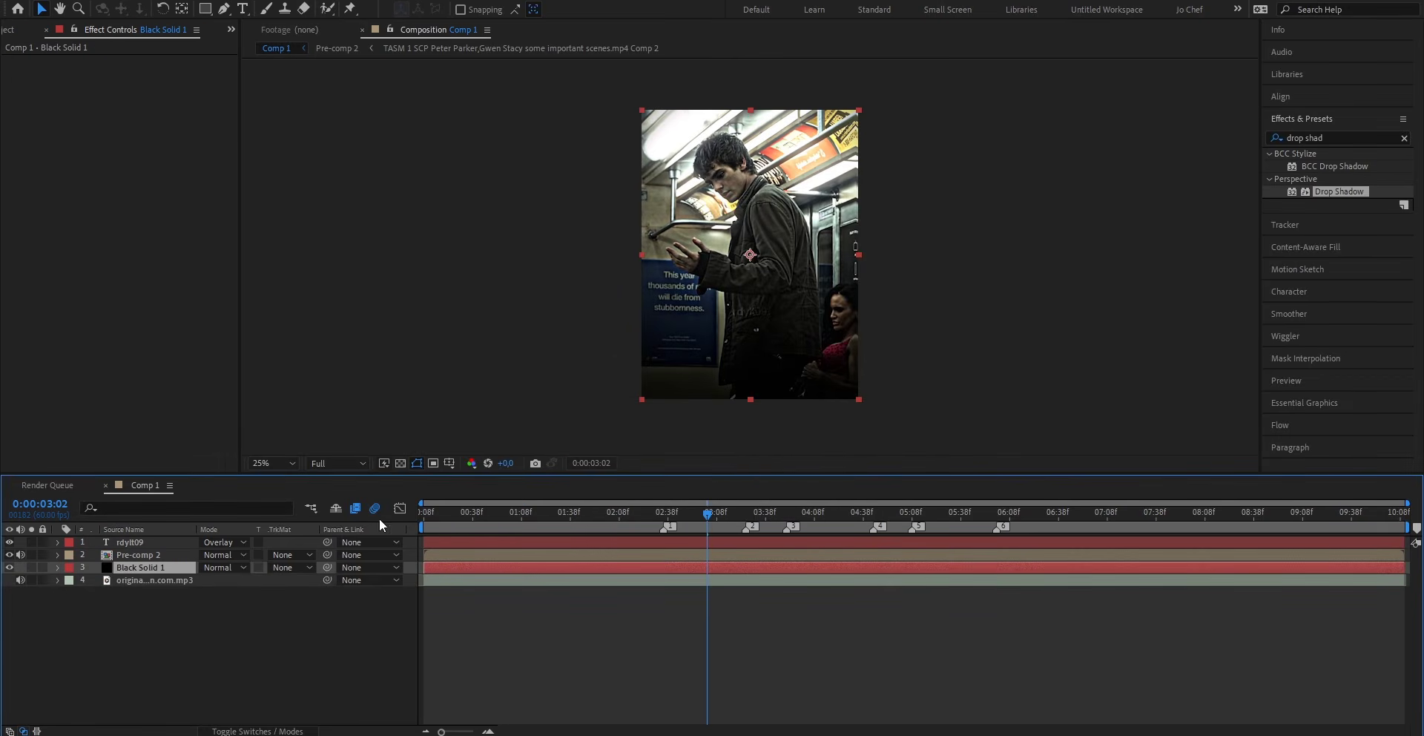
- Compare the start of the composition with the black solid hidden and shown, and view the frame at 0:00:03:38
{"action": "key", "text": "Home"}
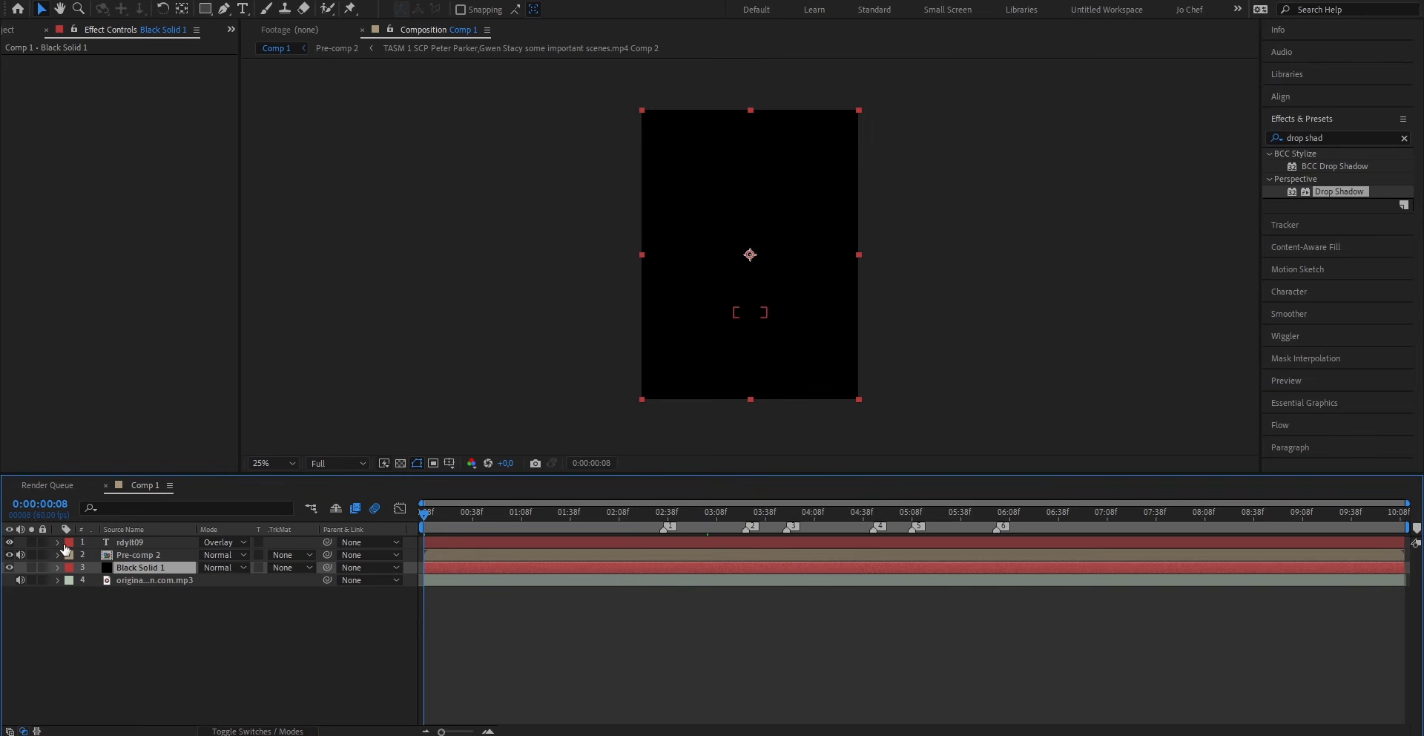
{"action": "left_click", "coordinate": [9, 568]}
{"action": "left_click", "coordinate": [10, 567]}
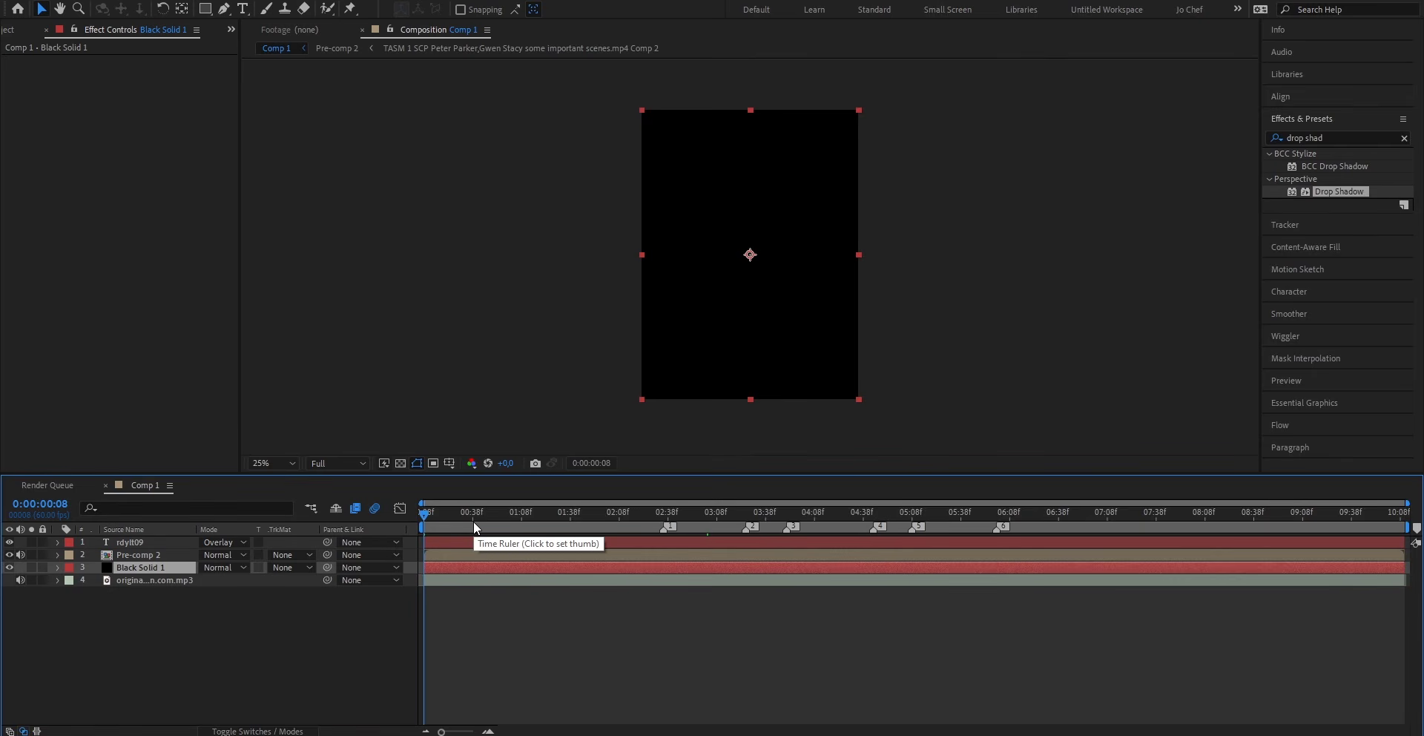
{"action": "left_click_drag", "start_coordinate": [473, 521], "coordinate": [767, 697]}
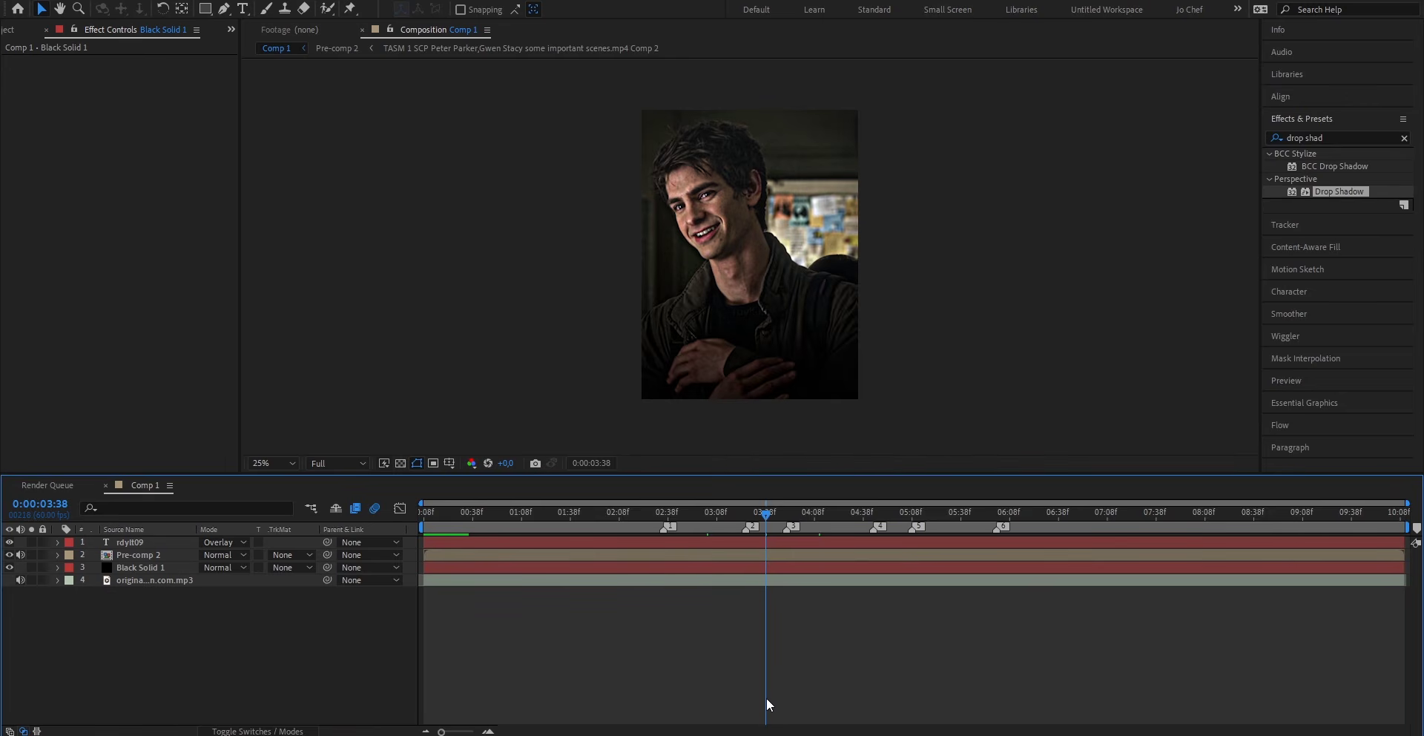